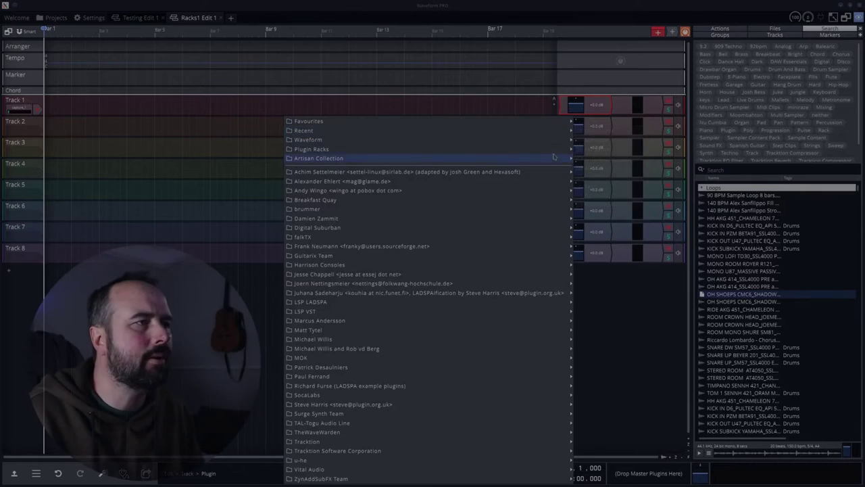
# Step: Create a new empty plugin rack on Track 1, open its editor, and enlarge and reposition the rack window
pyautogui.moveTo(593, 154)
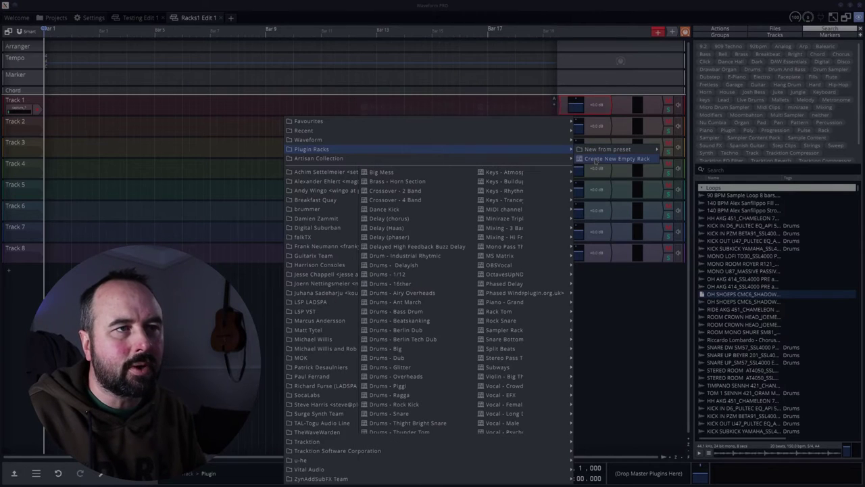
pyautogui.click(595, 159)
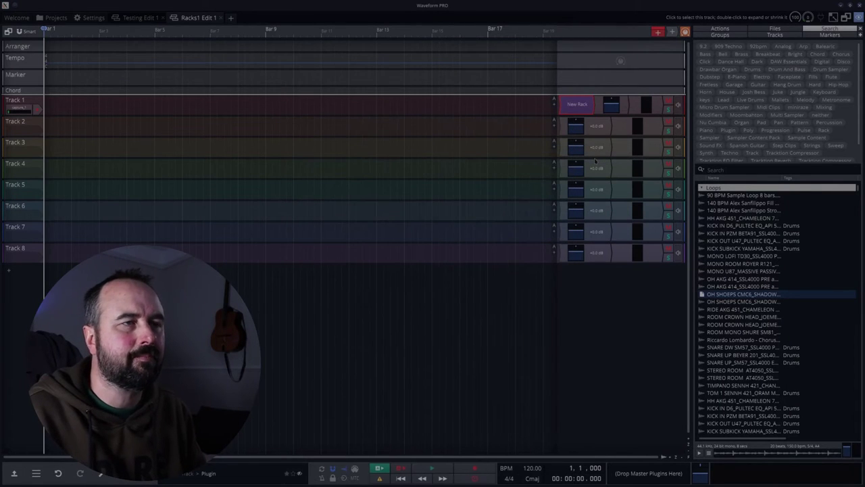
pyautogui.doubleClick(576, 104)
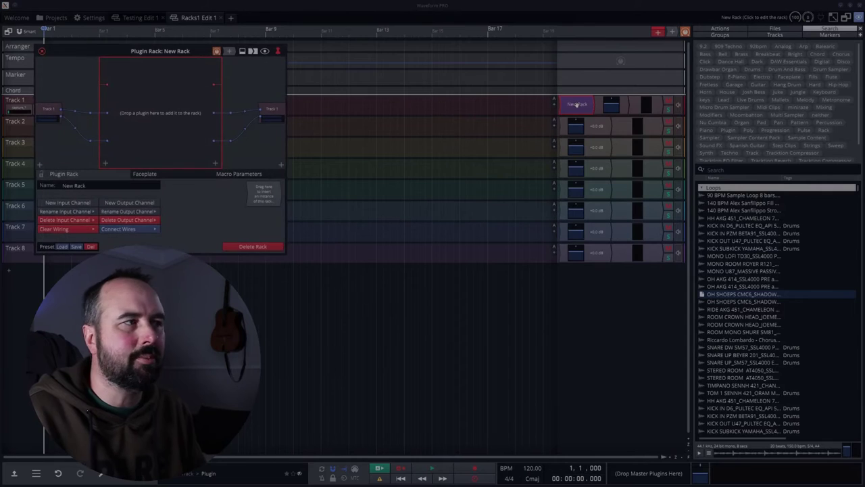
pyautogui.moveTo(180, 53); pyautogui.dragTo(416, 112)
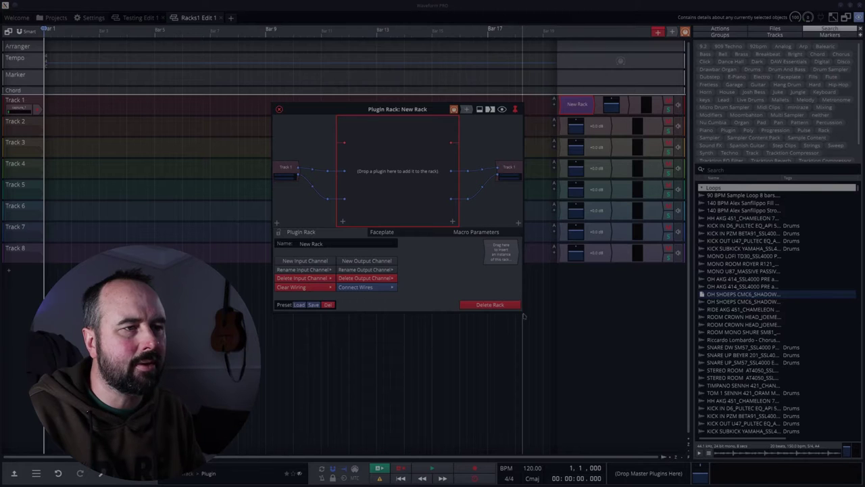
pyautogui.moveTo(519, 309); pyautogui.dragTo(816, 449)
pyautogui.moveTo(462, 100); pyautogui.dragTo(234, 33)
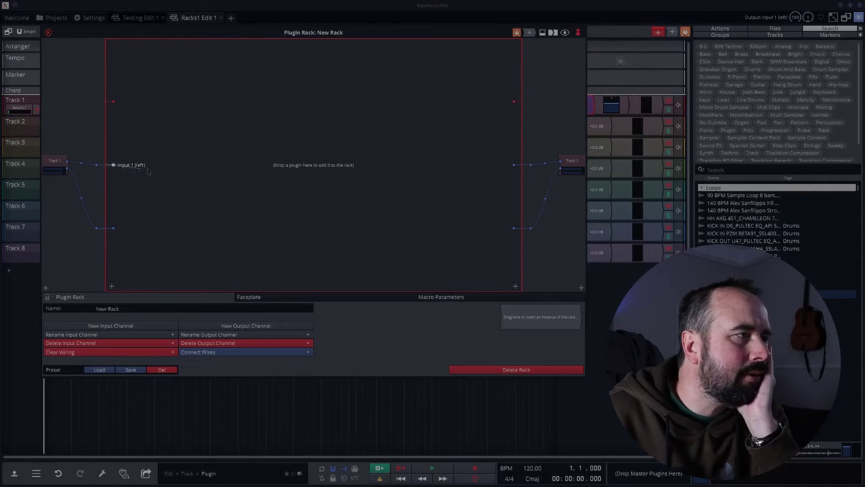
# Step: Wire the rack's left and right inputs straight through to the matching outputs
pyautogui.moveTo(192, 175); pyautogui.dragTo(514, 165)
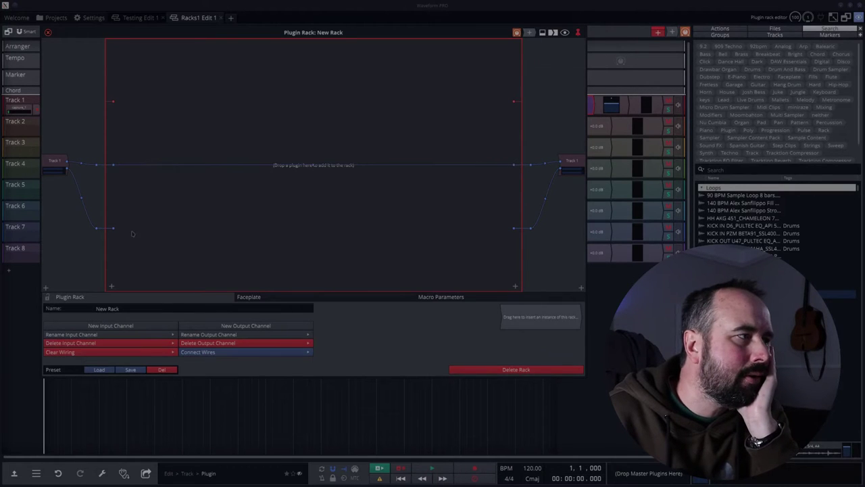
pyautogui.moveTo(337, 236); pyautogui.dragTo(514, 228)
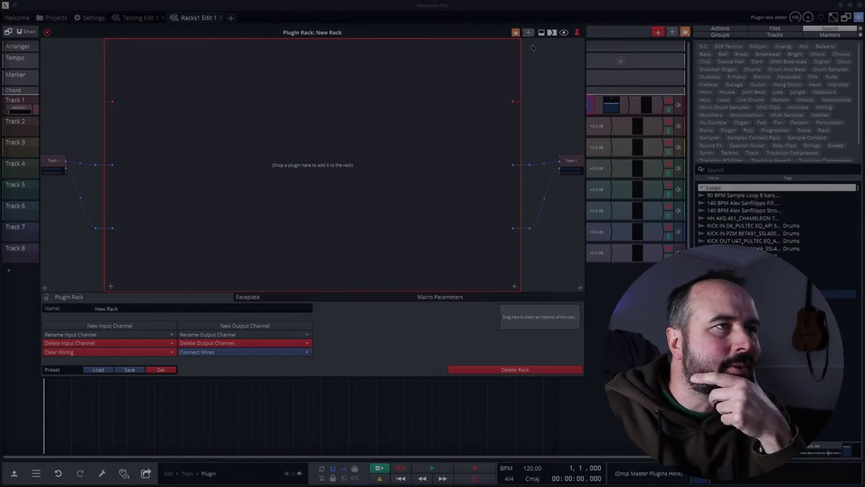
# Step: Add Waveform's Reverb effect to the rack and auto-connect it
pyautogui.moveTo(528, 32); pyautogui.dragTo(363, 117)
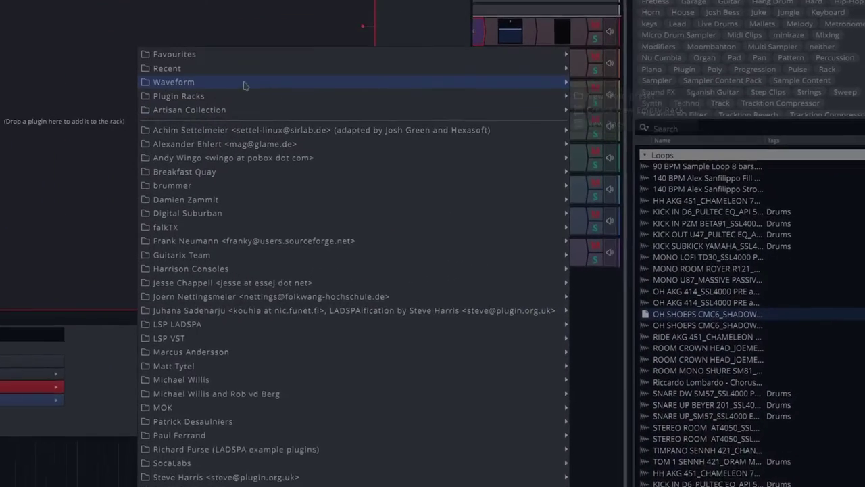
pyautogui.moveTo(517, 85)
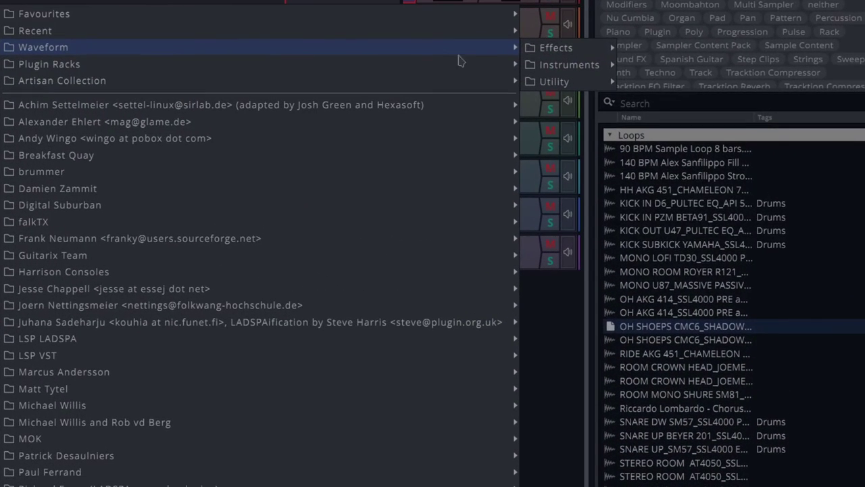
pyautogui.moveTo(599, 82)
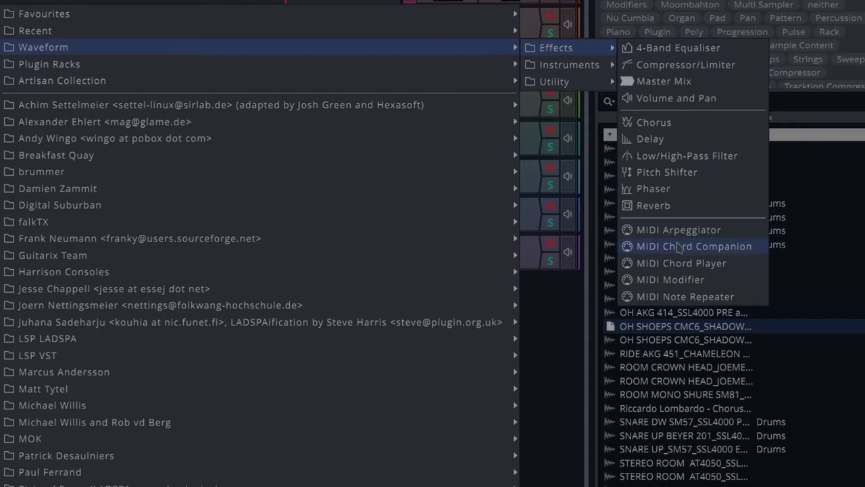
pyautogui.click(665, 205)
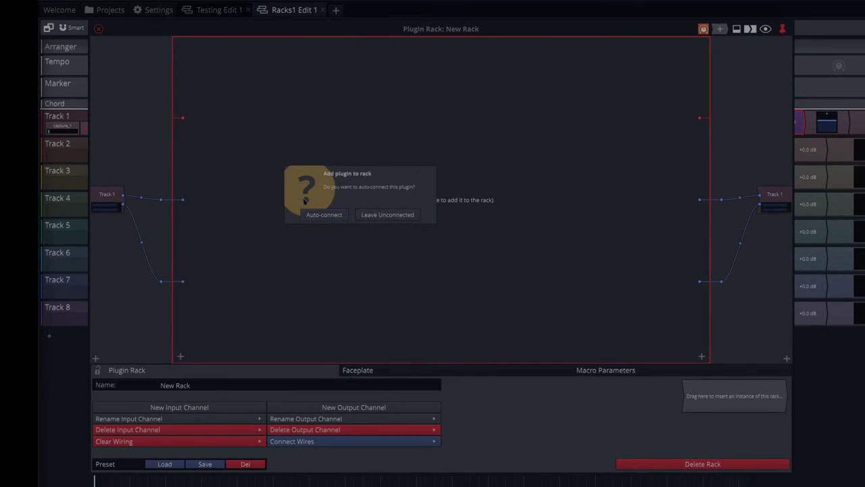
pyautogui.click(324, 215)
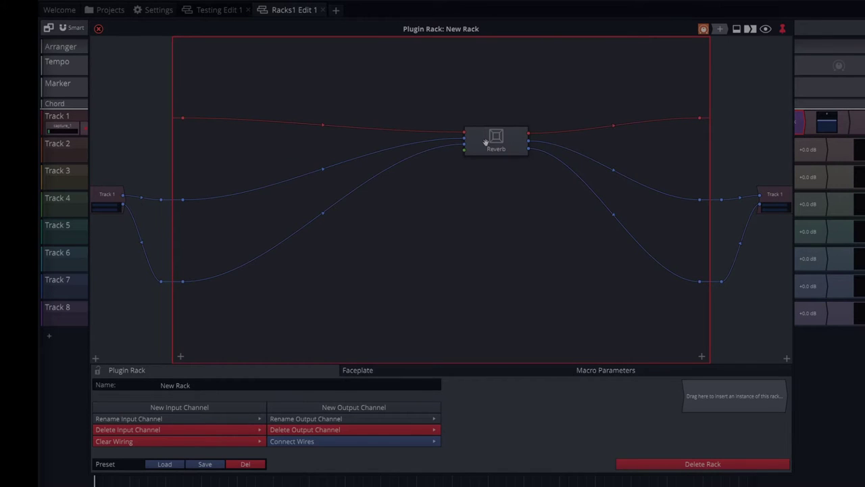
# Step: Move the Reverb lower in the rack and wire the left input directly to the left output, bypassing the effect
pyautogui.moveTo(478, 141); pyautogui.dragTo(433, 267)
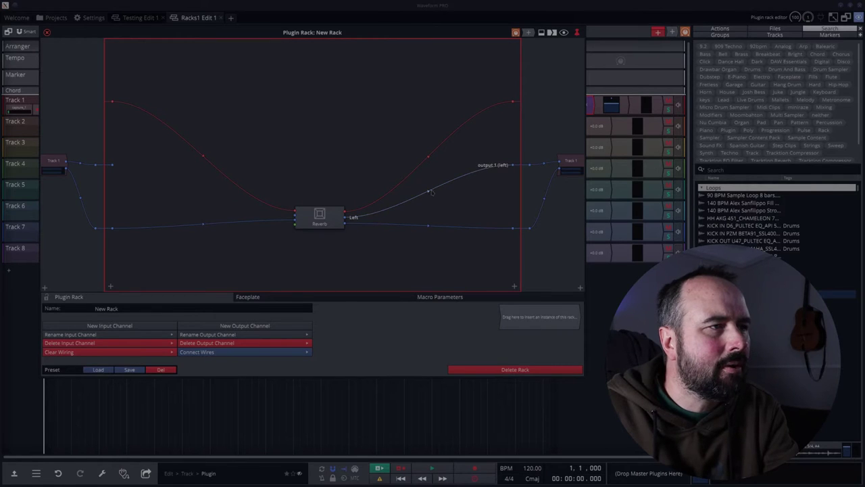
pyautogui.moveTo(112, 164); pyautogui.dragTo(541, 164)
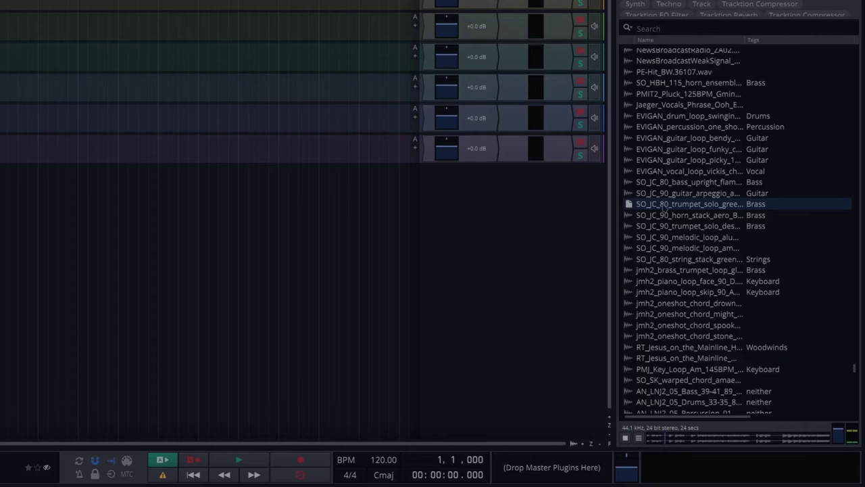
# Step: Place the SO_JC_80_trumpet_solo loop at the start of Track 1 and play it back
pyautogui.moveTo(664, 207); pyautogui.dragTo(45, 108)
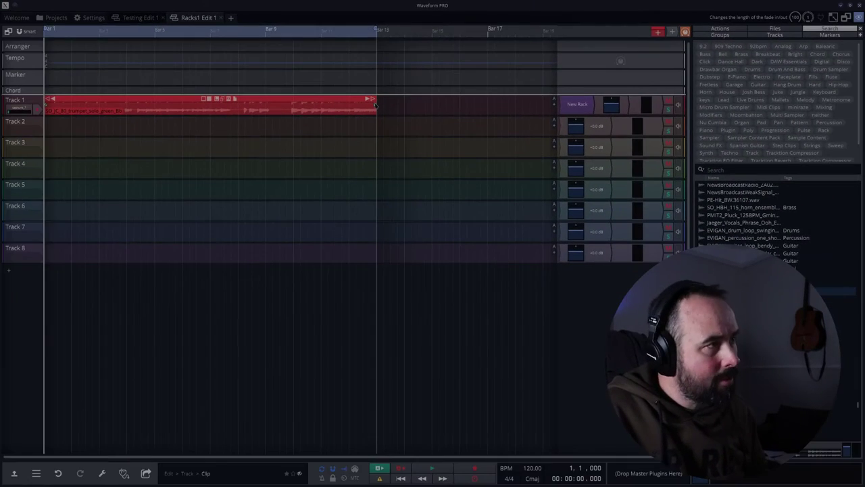
pyautogui.press('space')
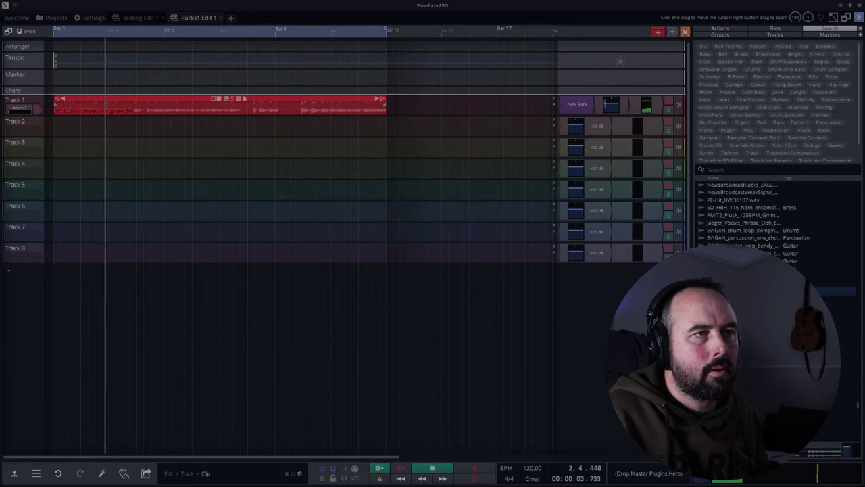
# Step: Reopen Track 1's rack, wire the right input directly to the right output, and play the loop
pyautogui.doubleClick(579, 105)
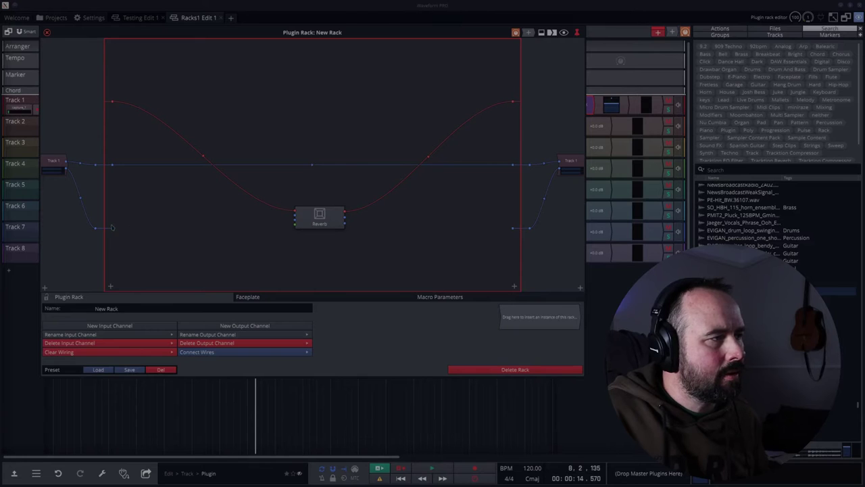
pyautogui.moveTo(360, 263); pyautogui.dragTo(514, 229)
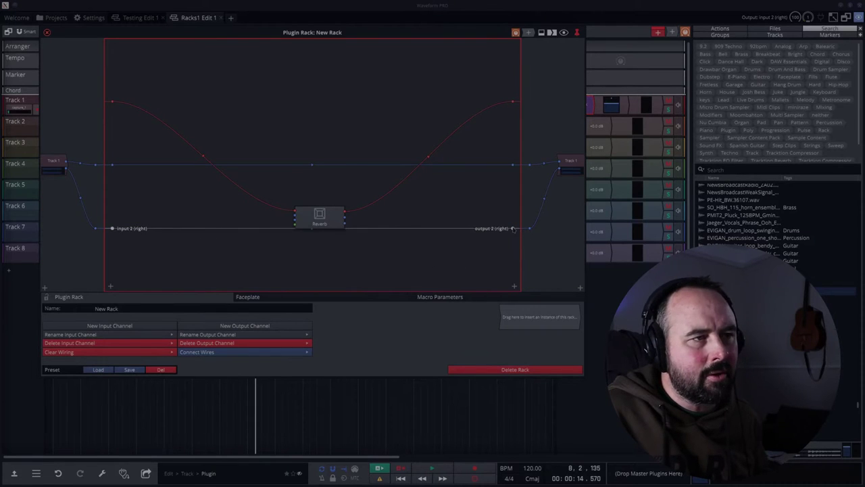
pyautogui.press('space')
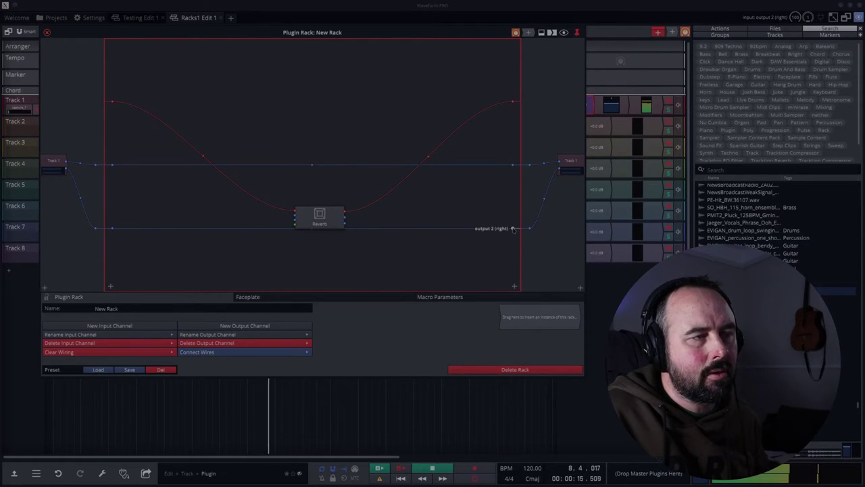
# Step: Route only the right channel through the Reverb and turn the Reverb's dry mix down to -INF dB
pyautogui.moveTo(336, 217)
pyautogui.mouseDown()
pyautogui.moveTo(336, 102)
pyautogui.moveTo(339, 201)
pyautogui.moveTo(328, 207)
pyautogui.mouseUp()
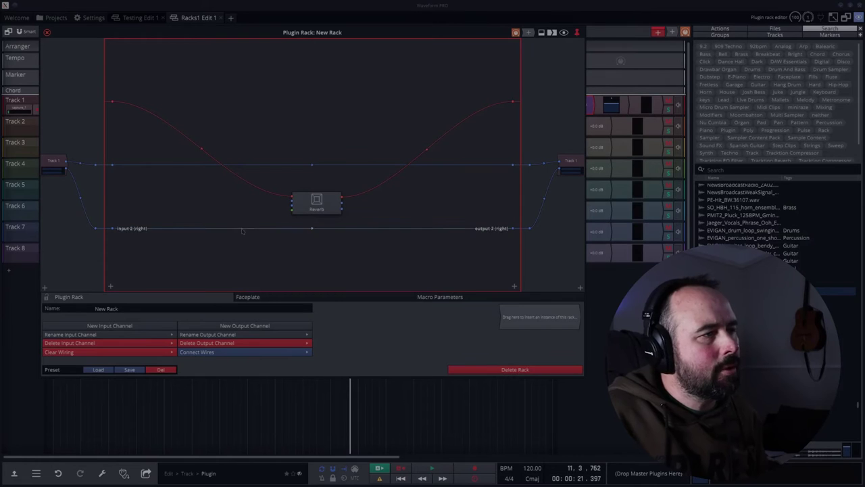
pyautogui.moveTo(322, 230); pyautogui.dragTo(309, 269)
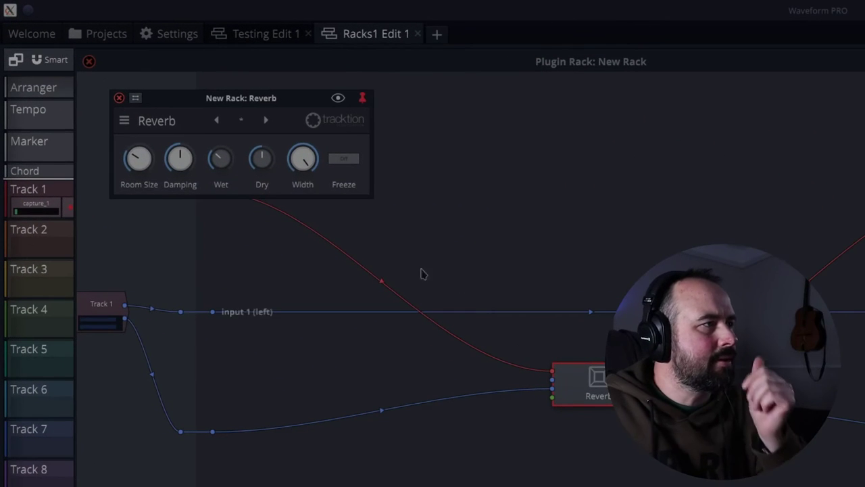
pyautogui.moveTo(261, 157); pyautogui.dragTo(276, 215)
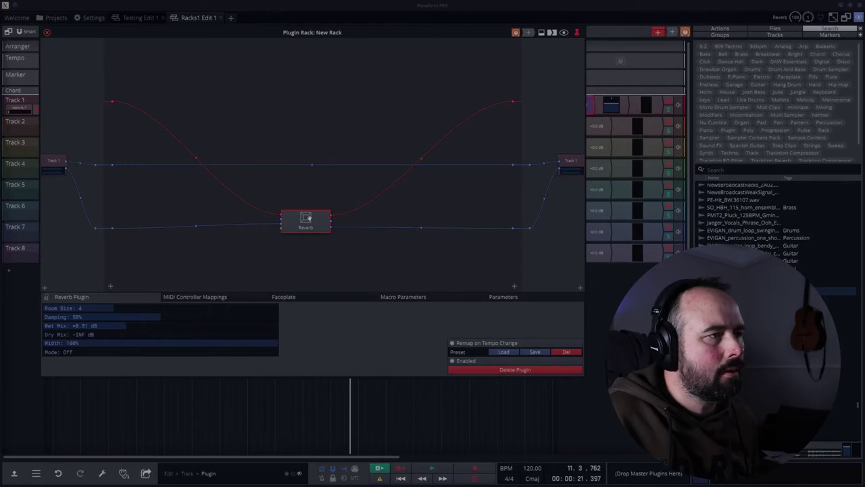
# Step: Audition the loop through the Reverb, setting the wet mix to +5.07 dB with the dry mix at -INF dB
pyautogui.press('space')
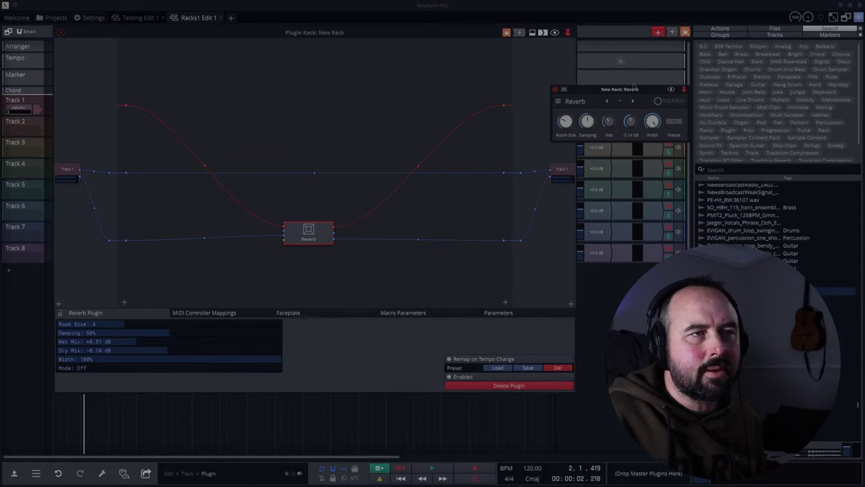
pyautogui.press('space')
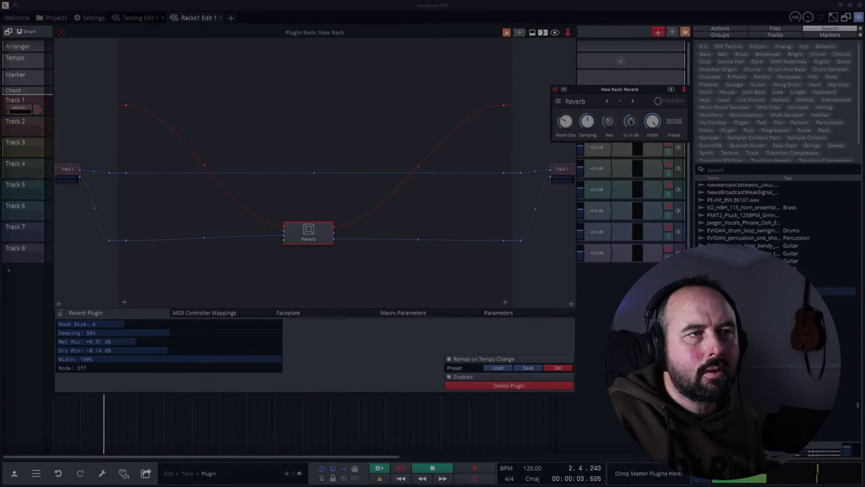
pyautogui.press('space')
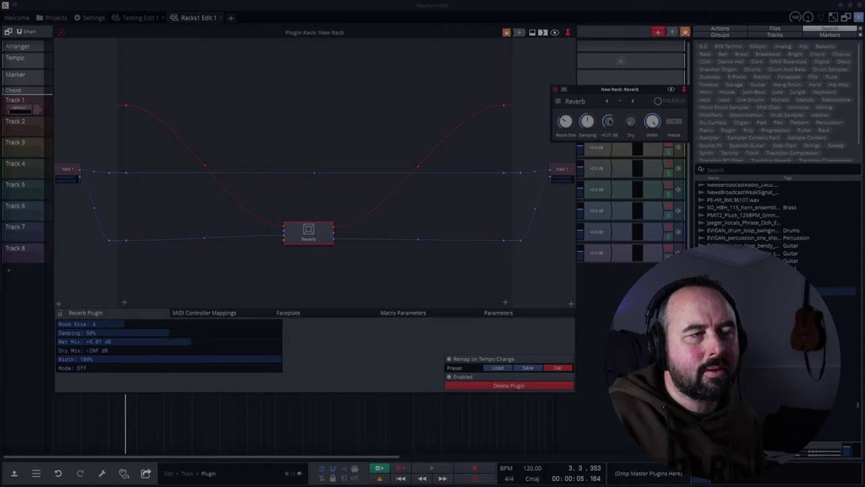
pyautogui.press('space')
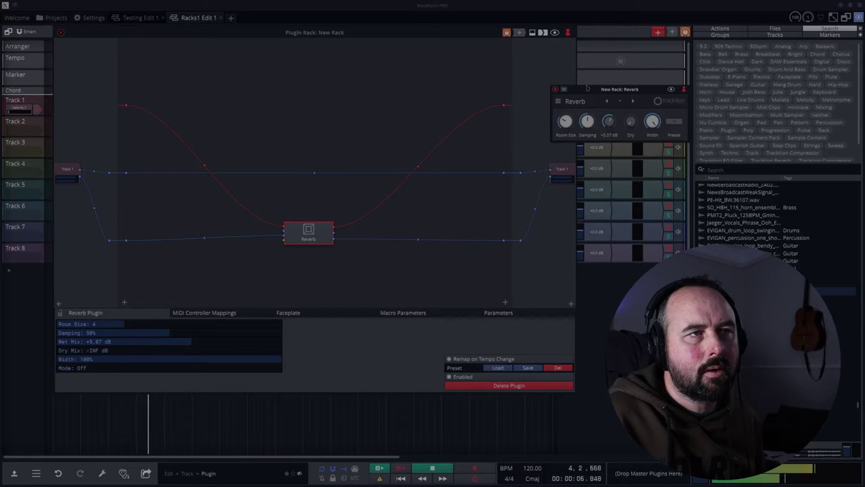
# Step: Set the Reverb's wet mix to +6.06 dB and audition the loop while panning Track 1, moving the rack and Reverb windows clear of the controls
pyautogui.moveTo(588, 90); pyautogui.dragTo(590, 218)
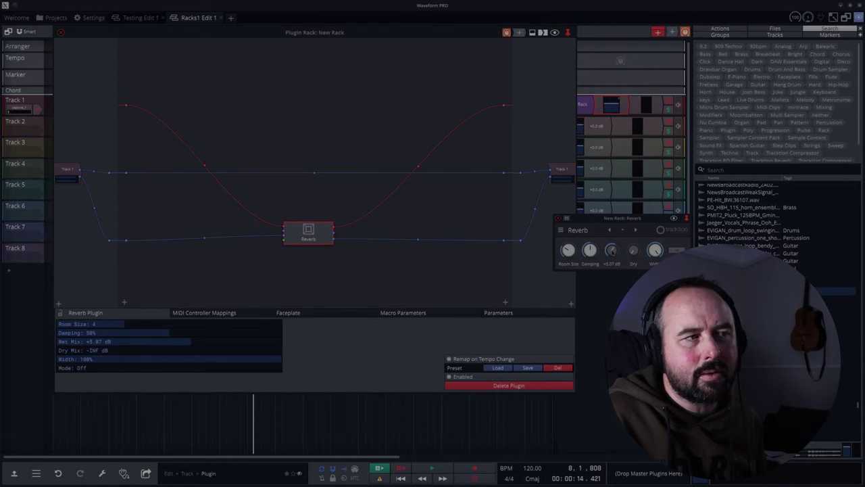
pyautogui.press('space')
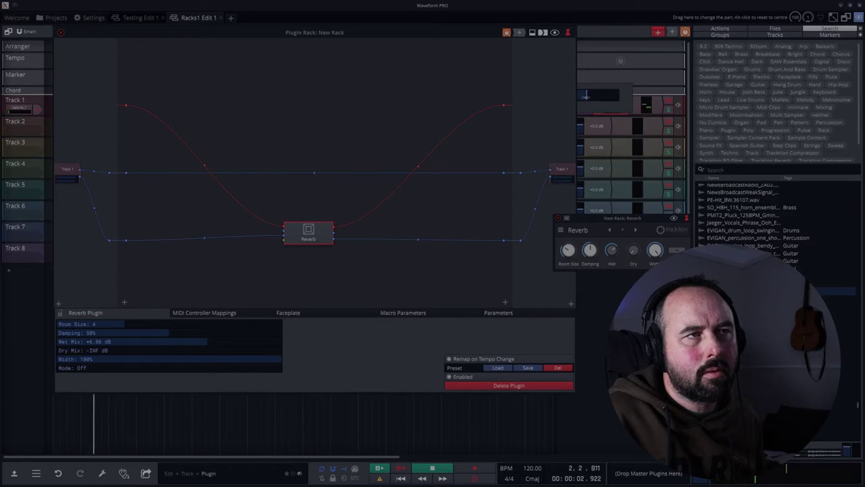
pyautogui.moveTo(479, 32); pyautogui.dragTo(423, 48)
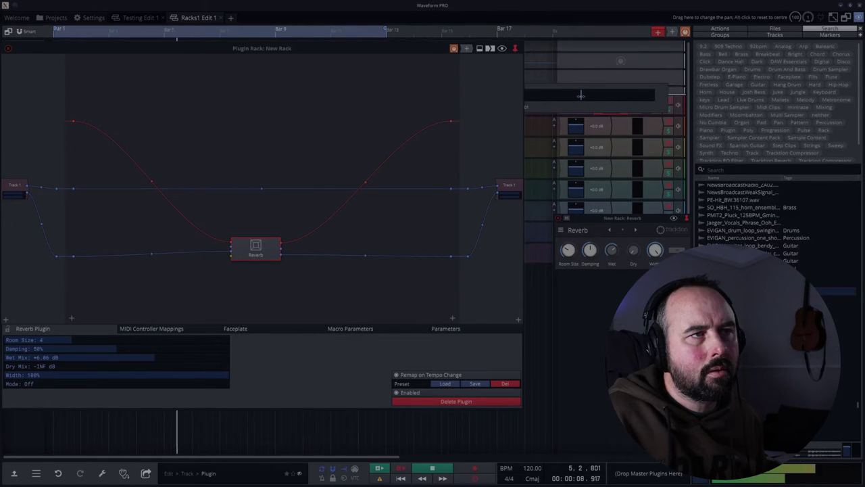
pyautogui.moveTo(291, 48); pyautogui.dragTo(373, 20)
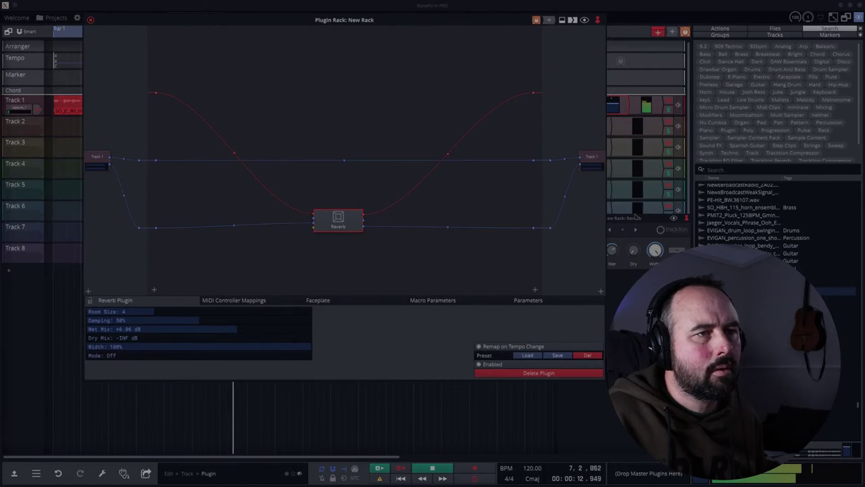
pyautogui.moveTo(638, 220); pyautogui.dragTo(708, 167)
pyautogui.moveTo(659, 196)
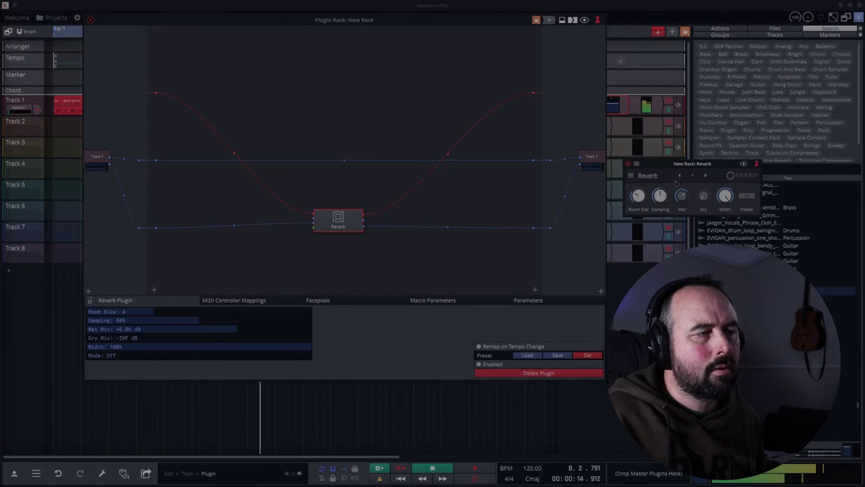
pyautogui.press('space')
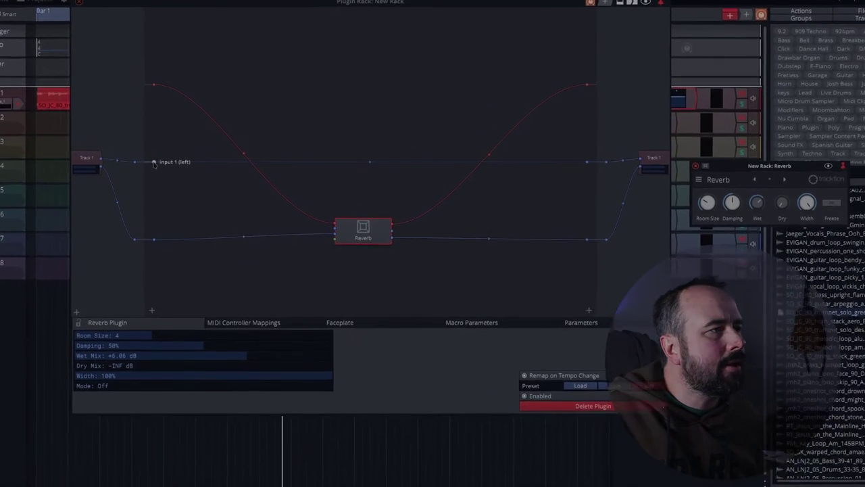
# Step: Detach the Reverb's right output, move the Reverb lower, and wire both rack inputs to the Reverb as well as directly to their matching outputs
pyautogui.moveTo(155, 163); pyautogui.dragTo(334, 228)
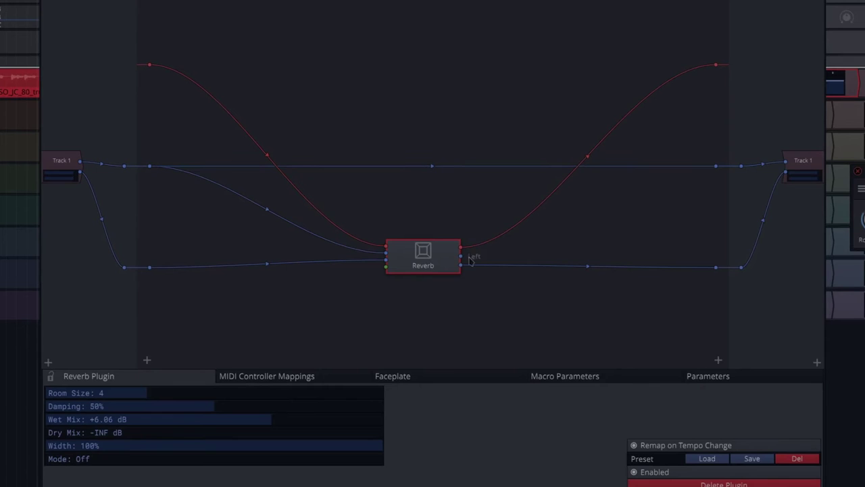
pyautogui.moveTo(568, 248); pyautogui.dragTo(554, 328)
pyautogui.moveTo(417, 258); pyautogui.dragTo(335, 324)
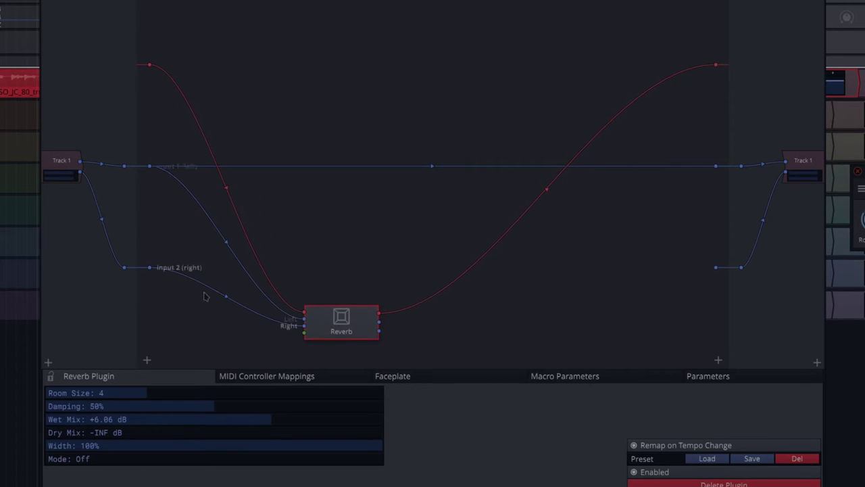
pyautogui.moveTo(150, 268); pyautogui.dragTo(718, 270)
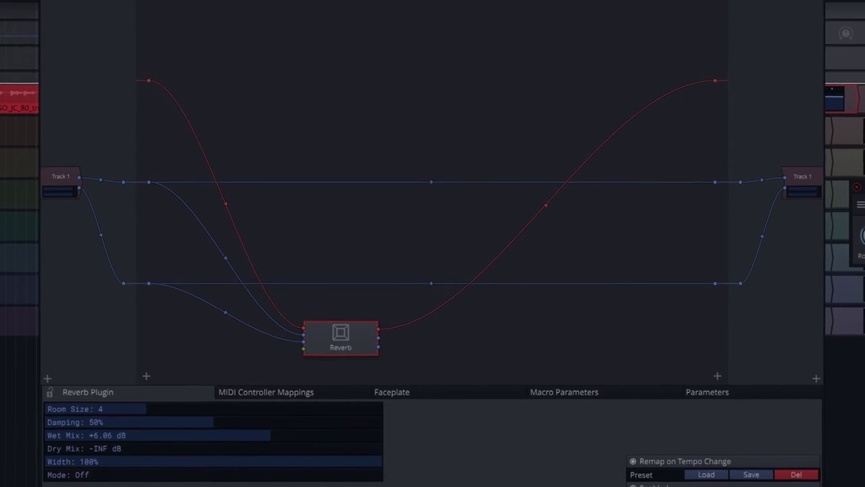
# Step: Add a Volume and Pan plugin to the rack, duplicate it, and place one above the direct wires and the copy beside the Reverb's outputs
pyautogui.moveTo(737, 32); pyautogui.dragTo(542, 175)
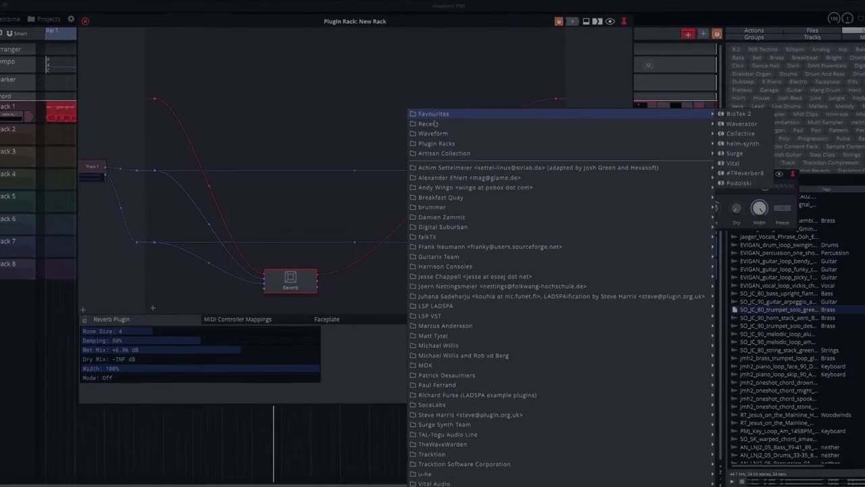
pyautogui.moveTo(432, 133)
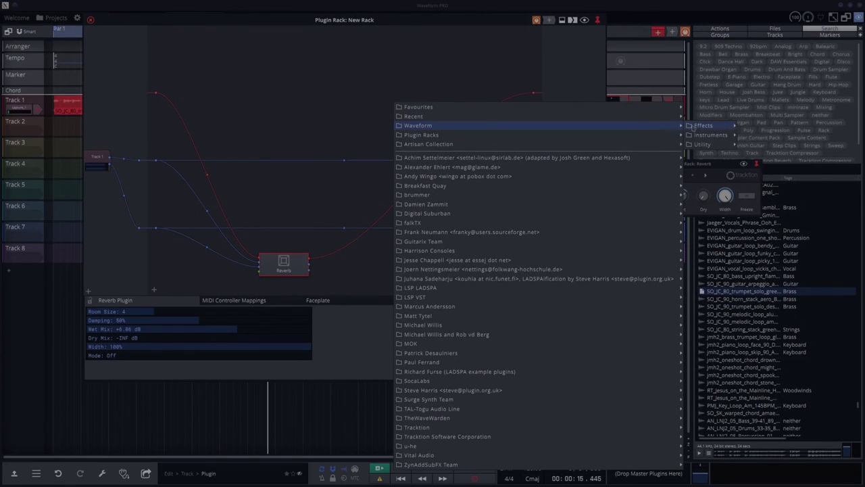
pyautogui.moveTo(735, 133)
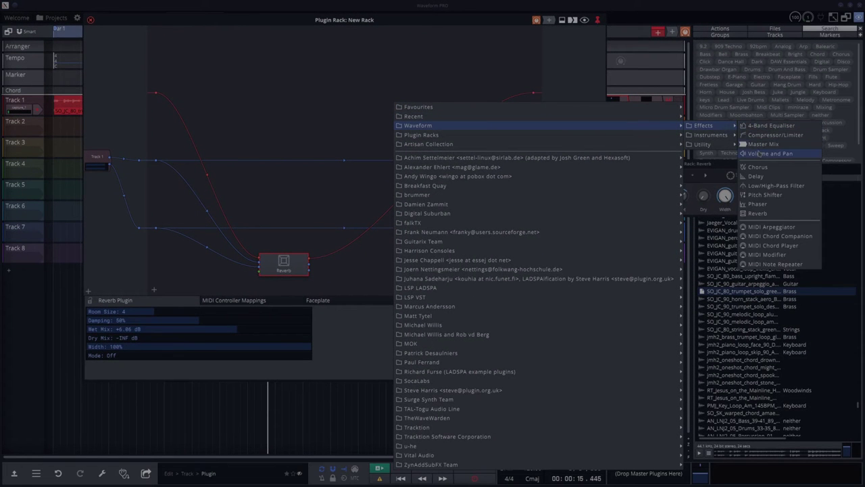
pyautogui.click(757, 154)
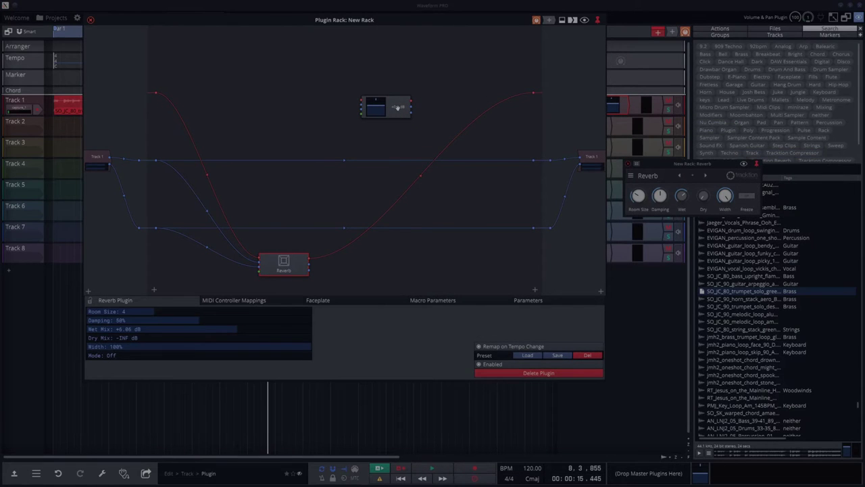
pyautogui.rightClick(398, 108)
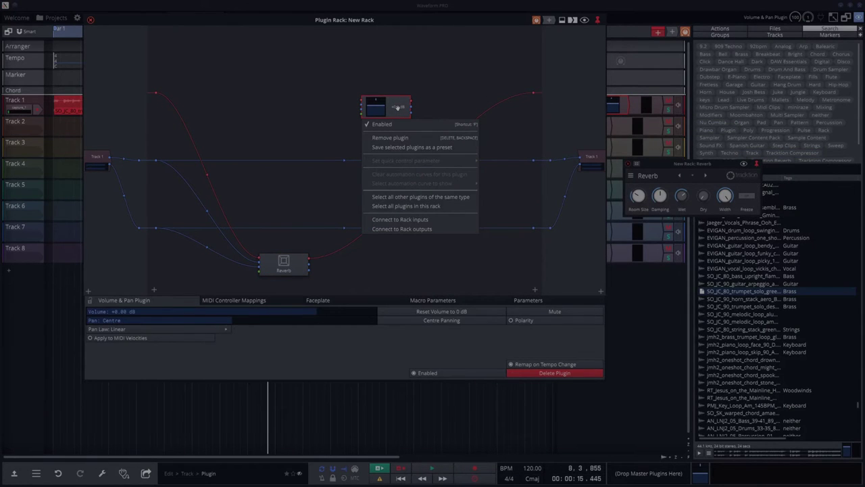
pyautogui.click(398, 108)
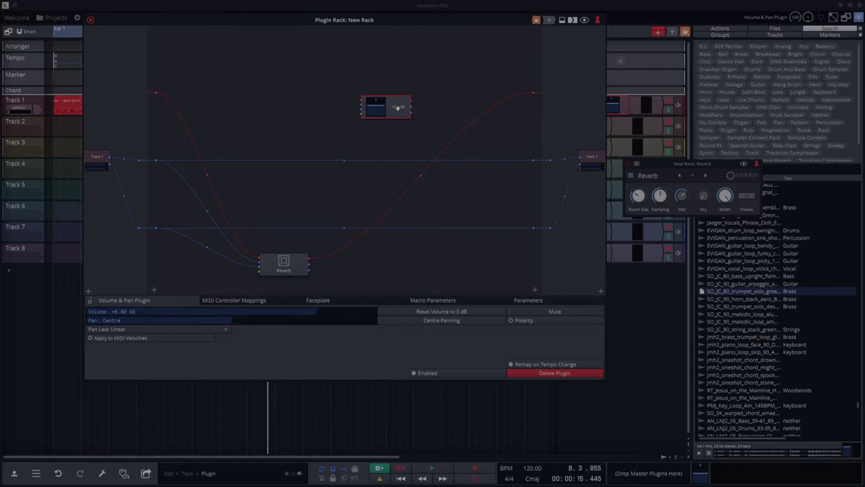
pyautogui.hotkey('ctrl', 'd')
pyautogui.moveTo(435, 131); pyautogui.dragTo(446, 255)
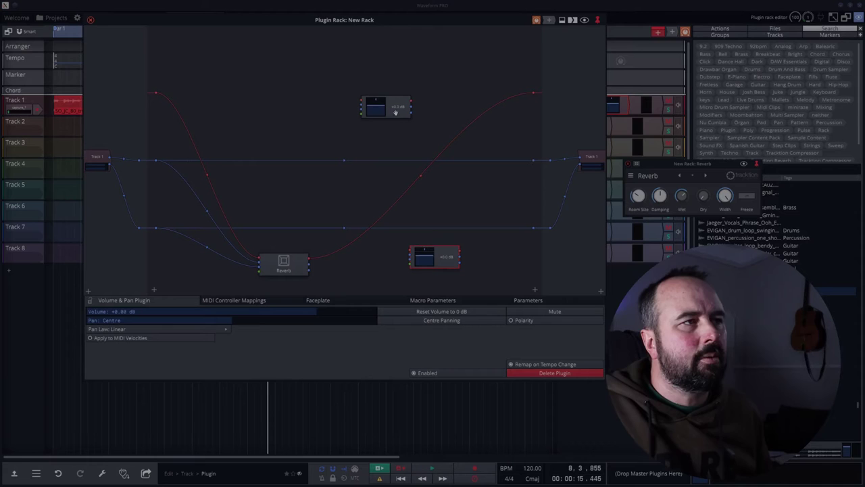
pyautogui.moveTo(397, 108); pyautogui.dragTo(452, 107)
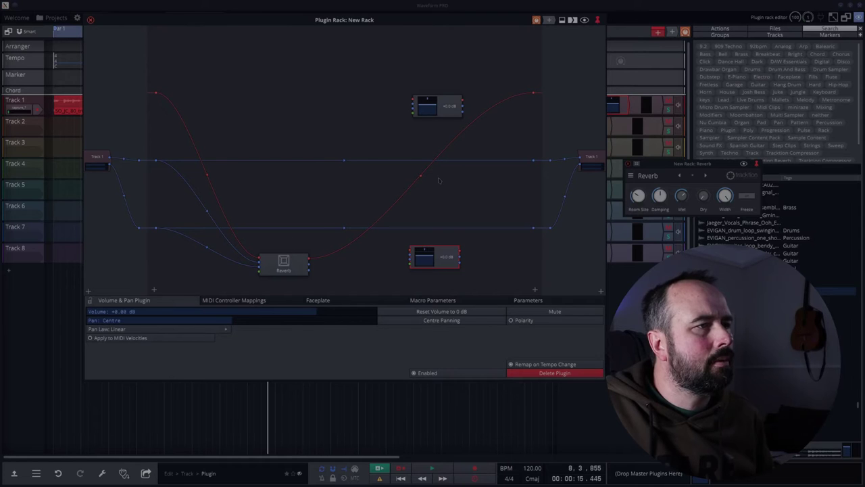
# Step: Disconnect the Reverb's MIDI output and route its left and right outputs through the lower Volume & Pan plugin to the matching rack outputs
pyautogui.moveTo(418, 178); pyautogui.dragTo(428, 189)
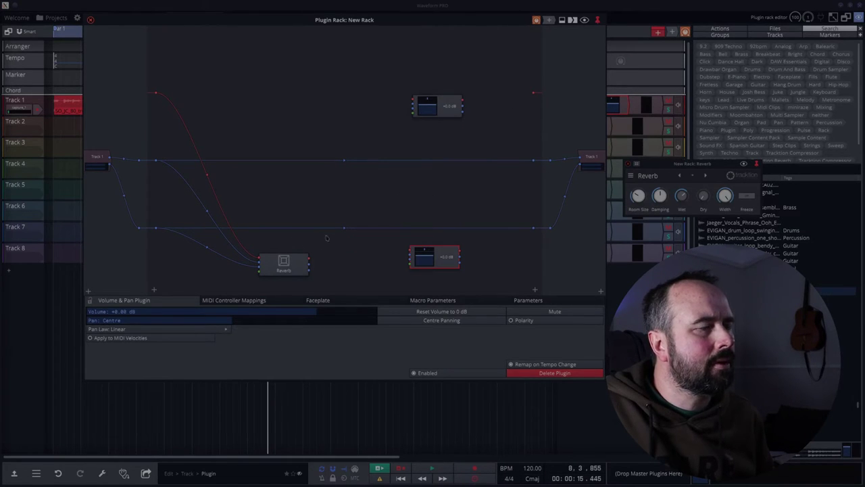
pyautogui.moveTo(207, 174); pyautogui.dragTo(199, 166)
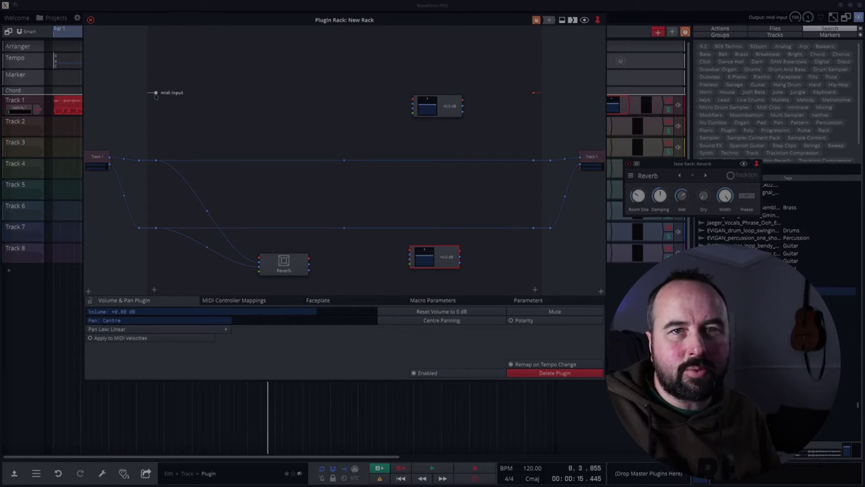
pyautogui.moveTo(226, 227); pyautogui.dragTo(258, 258)
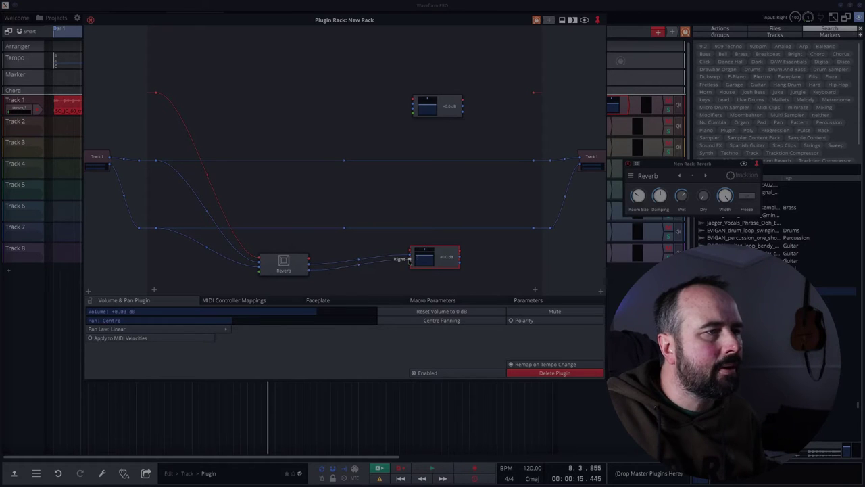
pyautogui.moveTo(460, 256); pyautogui.dragTo(534, 161)
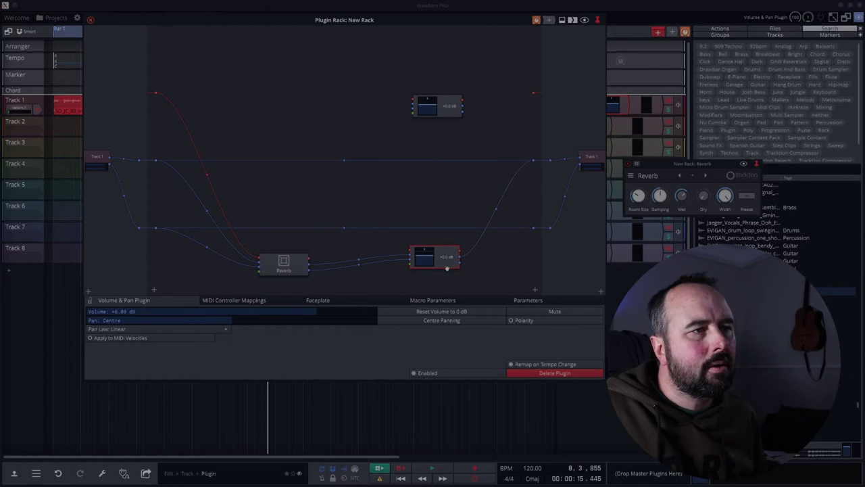
pyautogui.moveTo(493, 244); pyautogui.dragTo(534, 228)
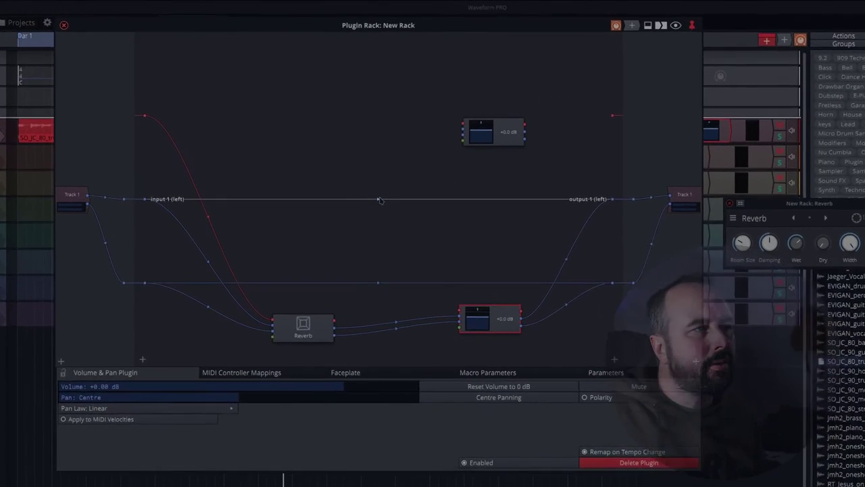
# Step: Remove the direct wires and route both rack inputs through the upper Volume & Pan plugin to the matching rack outputs
pyautogui.moveTo(549, 148); pyautogui.dragTo(463, 174)
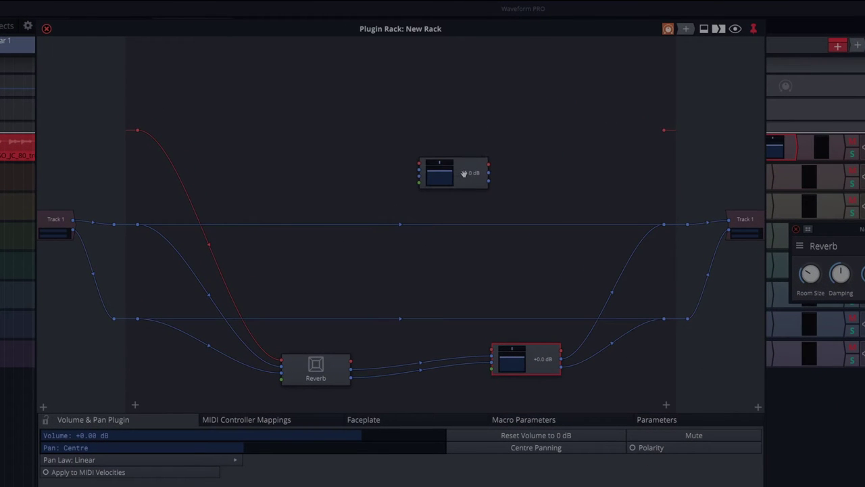
pyautogui.moveTo(401, 224); pyautogui.dragTo(416, 334)
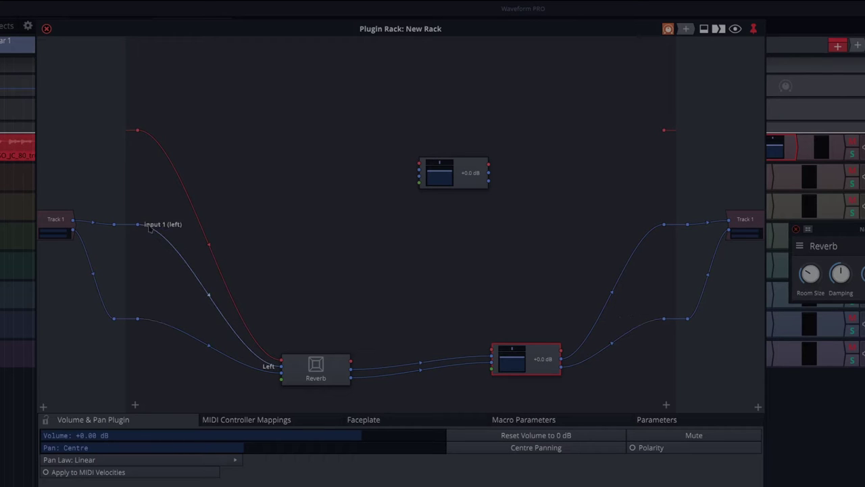
pyautogui.moveTo(137, 225); pyautogui.dragTo(420, 169)
pyautogui.moveTo(139, 319); pyautogui.dragTo(419, 177)
pyautogui.moveTo(541, 199); pyautogui.dragTo(663, 224)
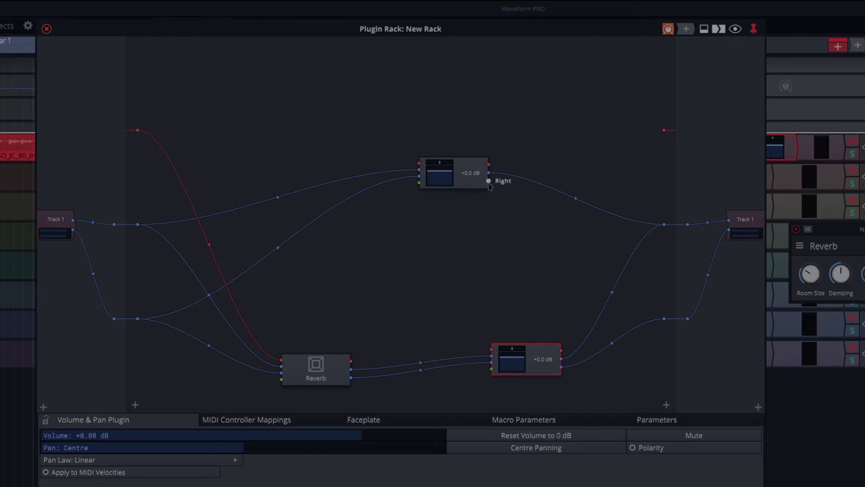
pyautogui.moveTo(537, 226); pyautogui.dragTo(664, 319)
# Step: Arrange the rack with the Reverb and its Volume & Pan plugin in a row beneath the dry signal's Volume & Pan plugin
pyautogui.moveTo(465, 171); pyautogui.dragTo(473, 213)
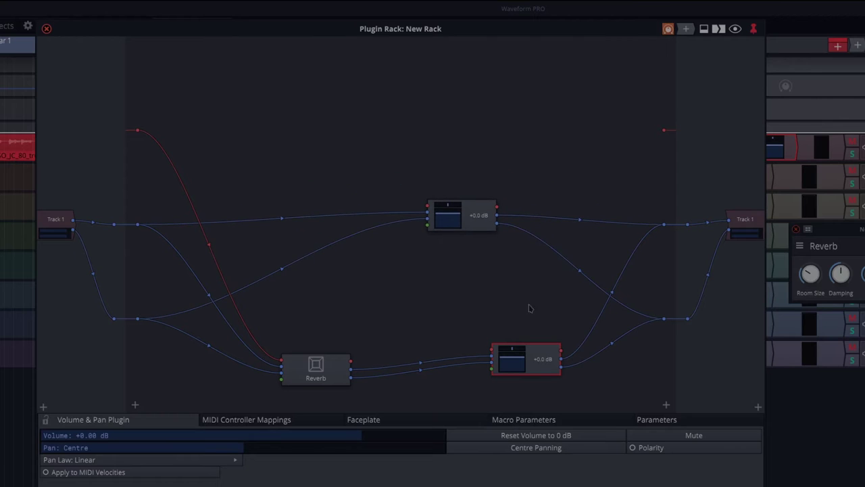
pyautogui.moveTo(543, 359); pyautogui.dragTo(484, 324)
pyautogui.moveTo(475, 214); pyautogui.dragTo(482, 216)
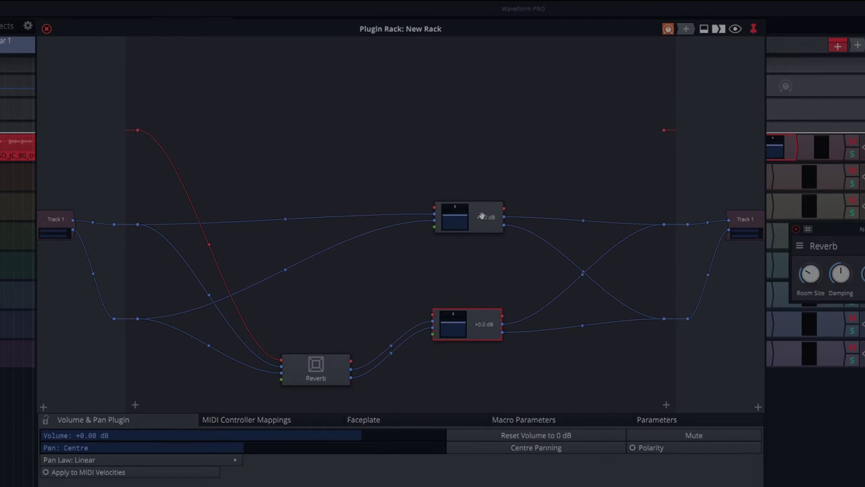
pyautogui.moveTo(331, 367); pyautogui.dragTo(338, 319)
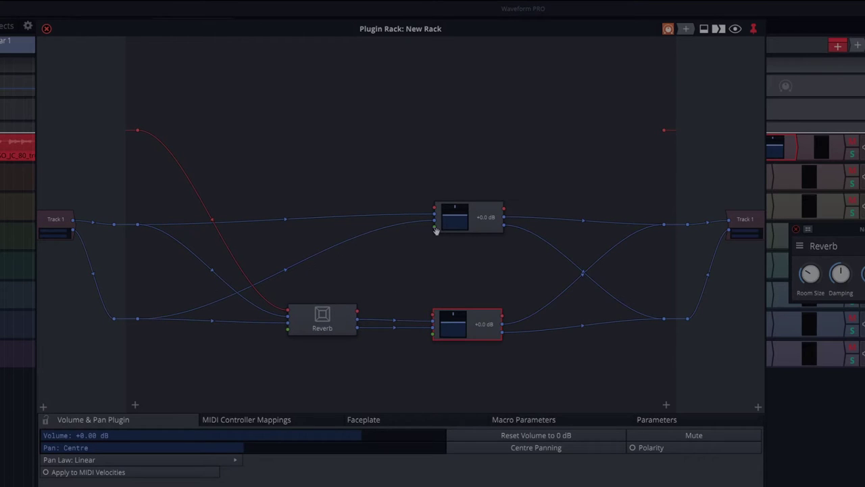
# Step: Pan the dry signal fully left and the Reverb signal fully right, and audition the loop with the dry volume at -8.9 dB
pyautogui.moveTo(454, 206); pyautogui.dragTo(341, 211)
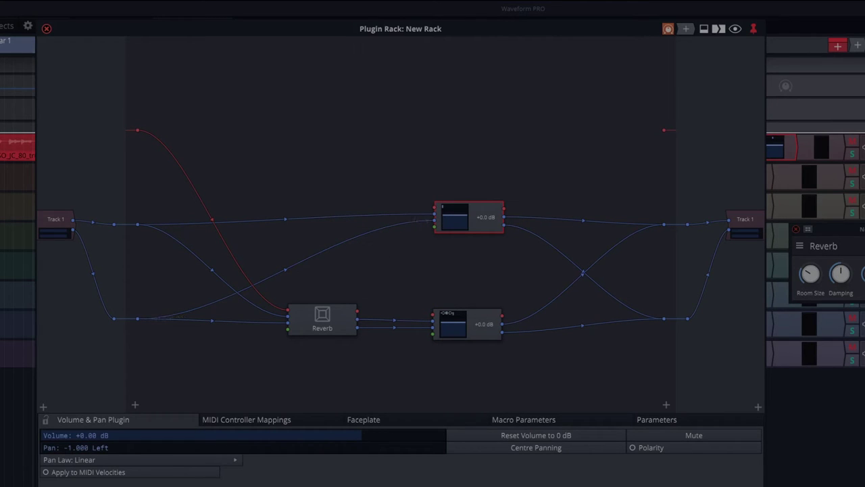
pyautogui.moveTo(453, 313); pyautogui.dragTo(590, 313)
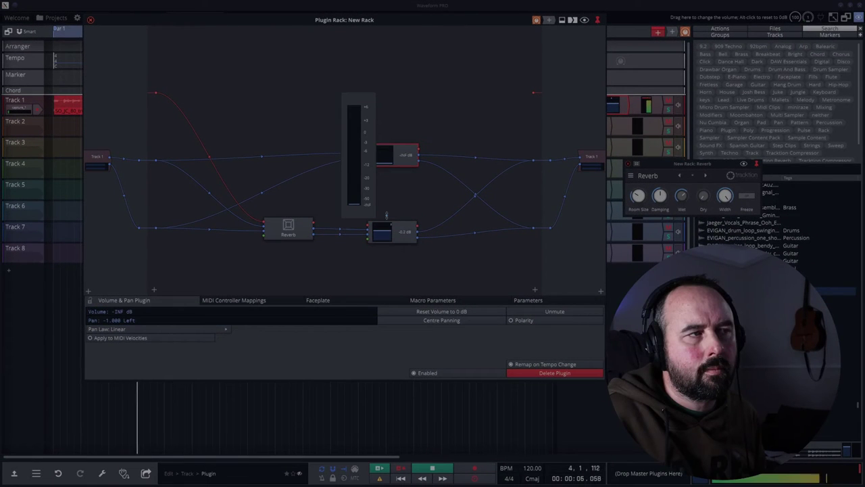
pyautogui.moveTo(386, 215); pyautogui.dragTo(384, 157)
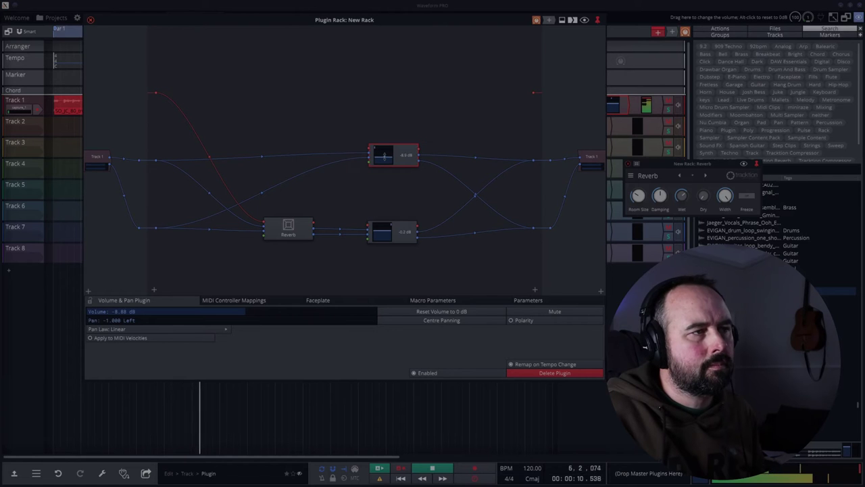
pyautogui.press('space')
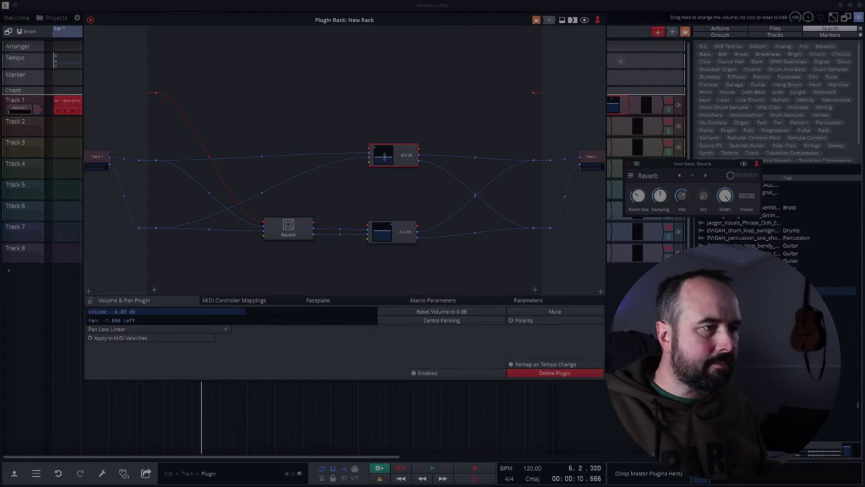
# Step: Open the faceplate editor for the whole rack and set its grid to 64 by 12
pyautogui.click(324, 264)
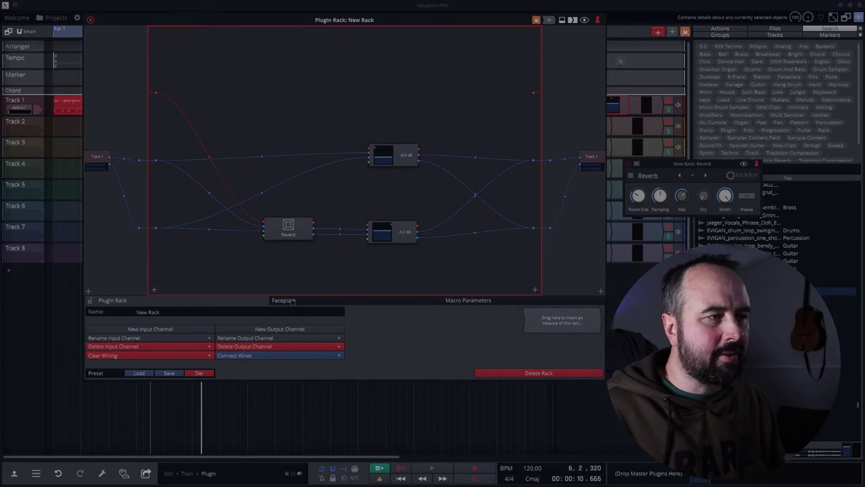
pyautogui.click(292, 302)
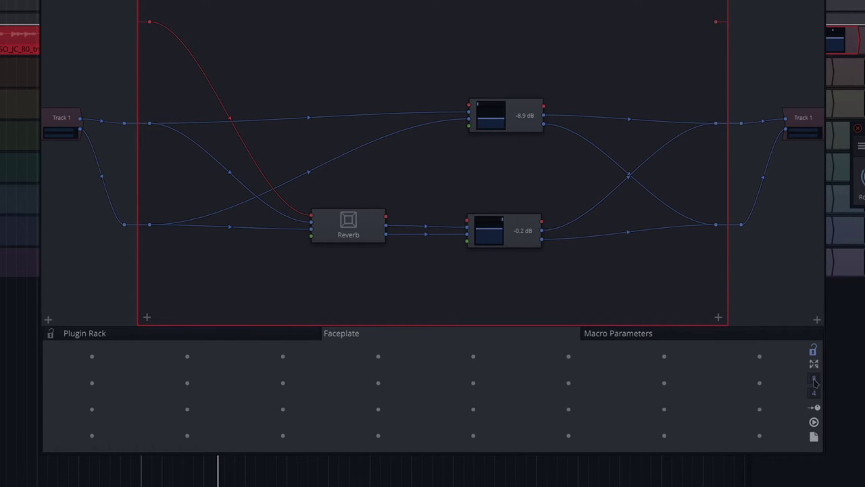
pyautogui.moveTo(813, 383); pyautogui.dragTo(856, 381)
# Step: Create a Parameter control in the faceplate's upper-left corner and duplicate it into a row of six
pyautogui.moveTo(52, 350); pyautogui.dragTo(105, 399)
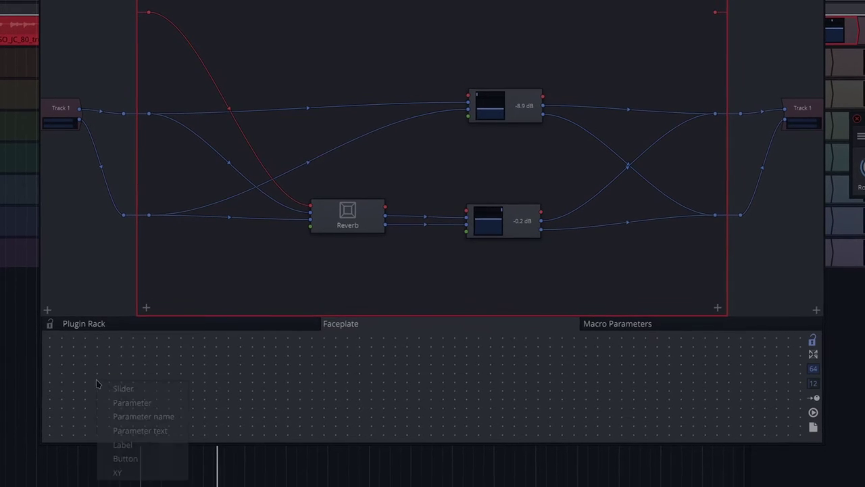
pyautogui.click(130, 385)
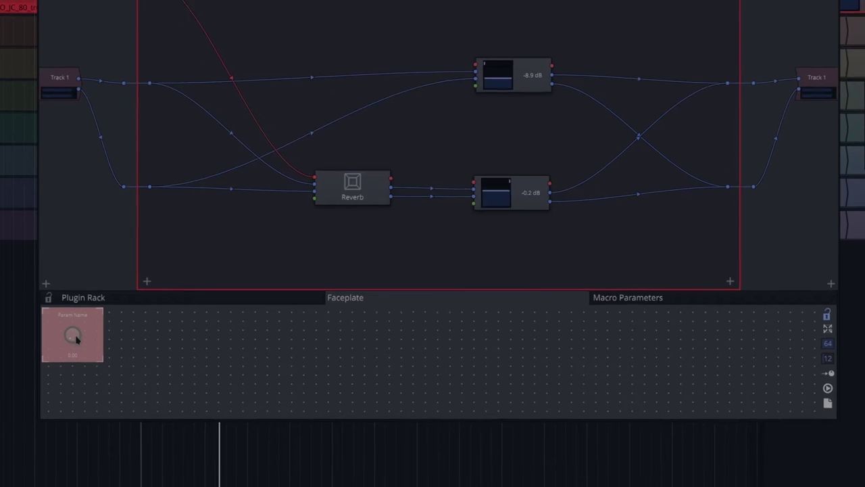
pyautogui.moveTo(87, 223); pyautogui.dragTo(157, 219)
pyautogui.click(160, 222)
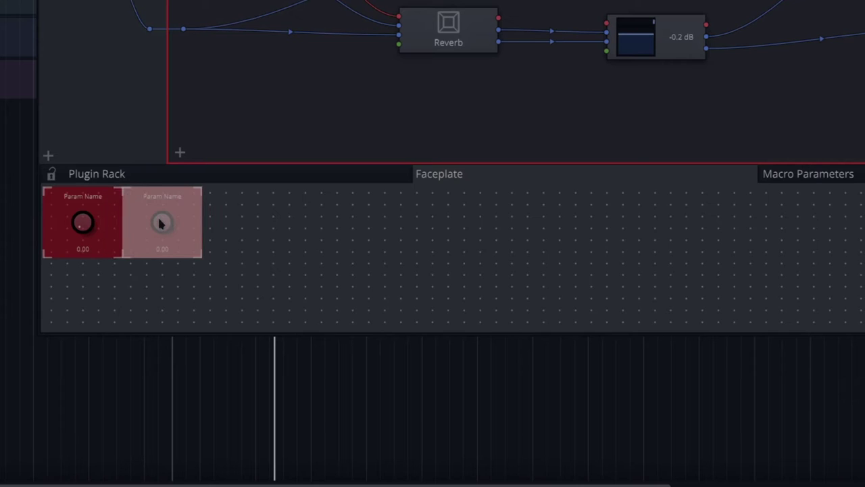
pyautogui.moveTo(161, 223); pyautogui.dragTo(483, 219)
pyautogui.click(399, 227)
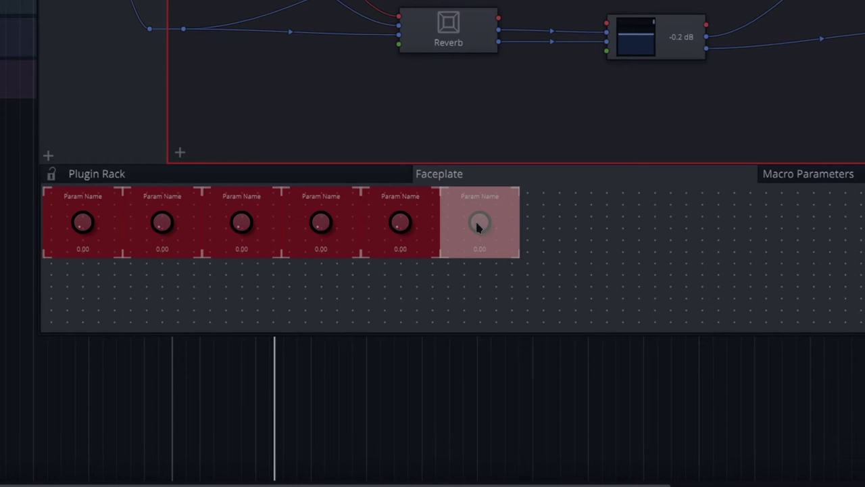
pyautogui.moveTo(476, 226); pyautogui.dragTo(476, 226)
# Step: Add a Slider beneath the first parameter control, set its style to Linear horizontal, and duplicate it beneath the second control
pyautogui.moveTo(58, 267); pyautogui.dragTo(121, 281)
pyautogui.click(155, 288)
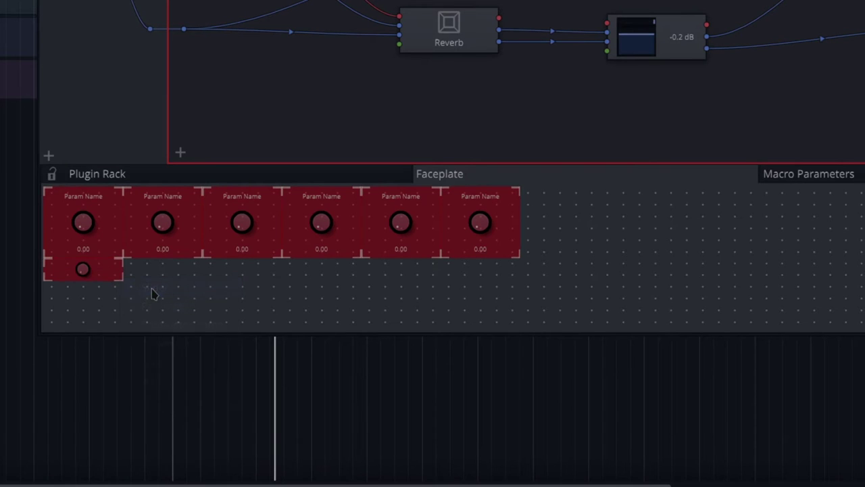
pyautogui.rightClick(83, 273)
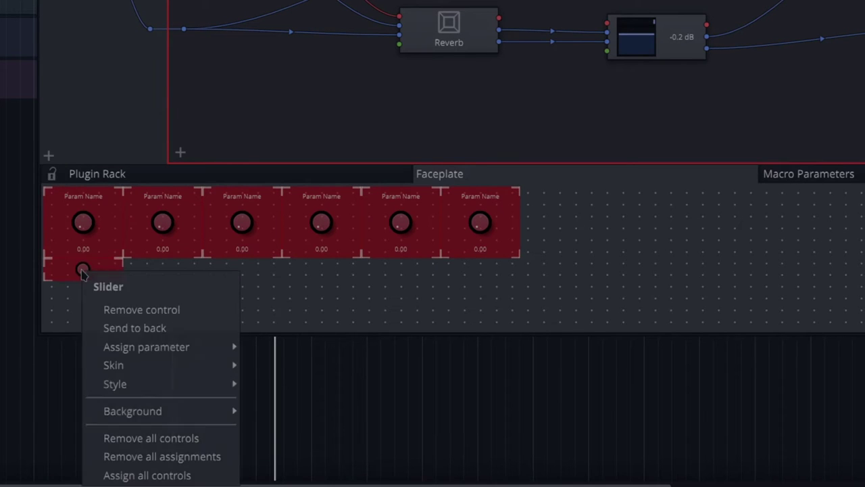
pyautogui.moveTo(136, 348)
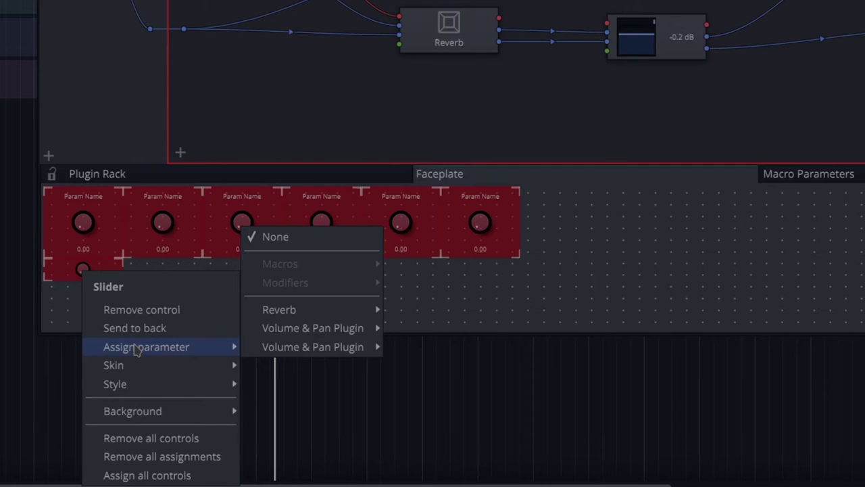
pyautogui.moveTo(152, 387)
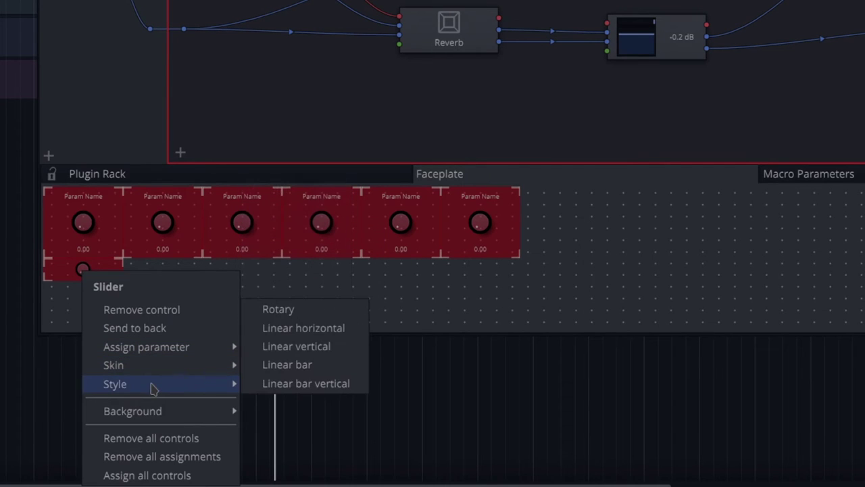
pyautogui.click(284, 337)
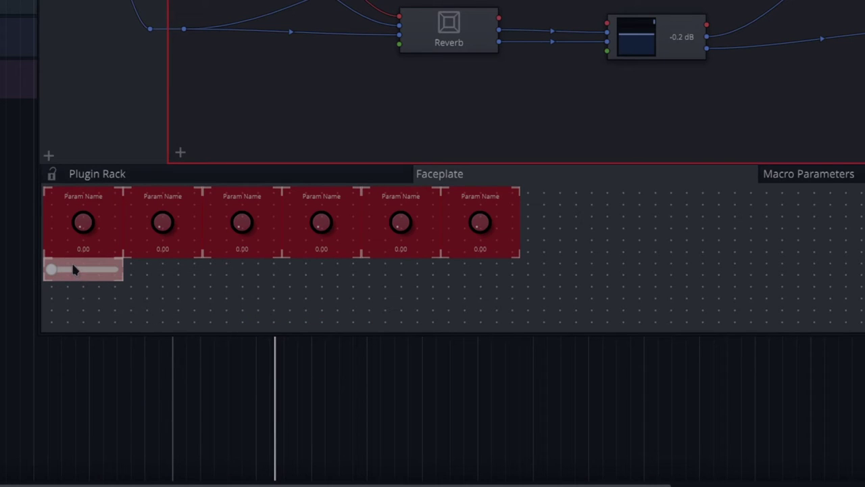
pyautogui.moveTo(73, 265); pyautogui.dragTo(148, 266)
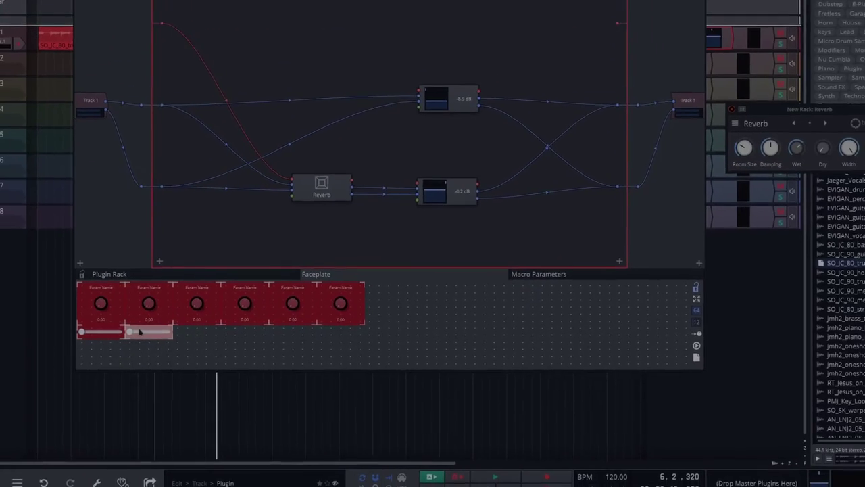
# Step: Move the two sliders beneath the fifth and sixth parameter controls, and shift the first four parameter controls down to the faceplate's bottom edge
pyautogui.moveTo(140, 331); pyautogui.dragTo(341, 333)
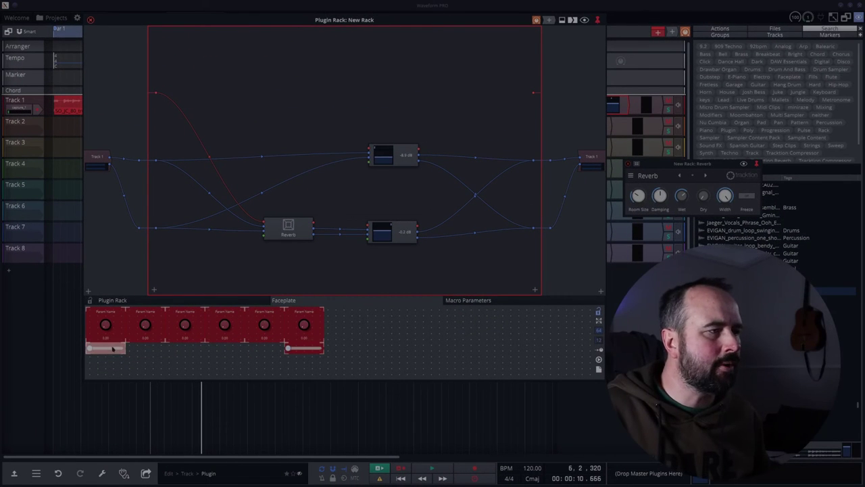
pyautogui.moveTo(114, 348); pyautogui.dragTo(272, 349)
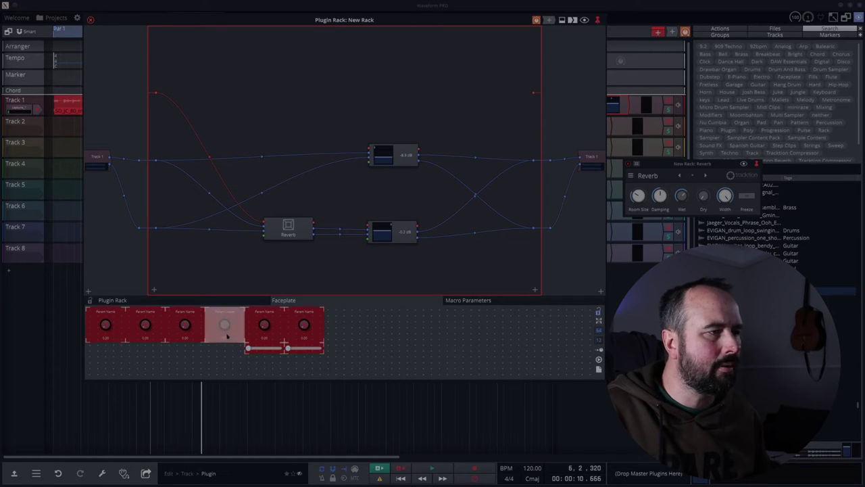
pyautogui.moveTo(227, 336); pyautogui.dragTo(229, 370)
pyautogui.moveTo(190, 336); pyautogui.dragTo(184, 370)
pyautogui.moveTo(149, 333); pyautogui.dragTo(150, 372)
pyautogui.moveTo(115, 336); pyautogui.dragTo(112, 368)
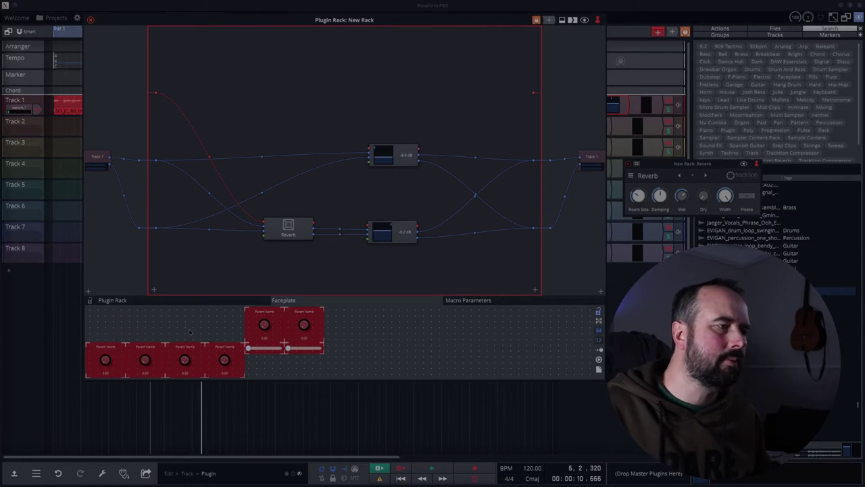
# Step: Move the two upper parameter controls and their sliders two control widths to the right, keeping each slider beneath its control
pyautogui.moveTo(258, 333); pyautogui.dragTo(258, 332)
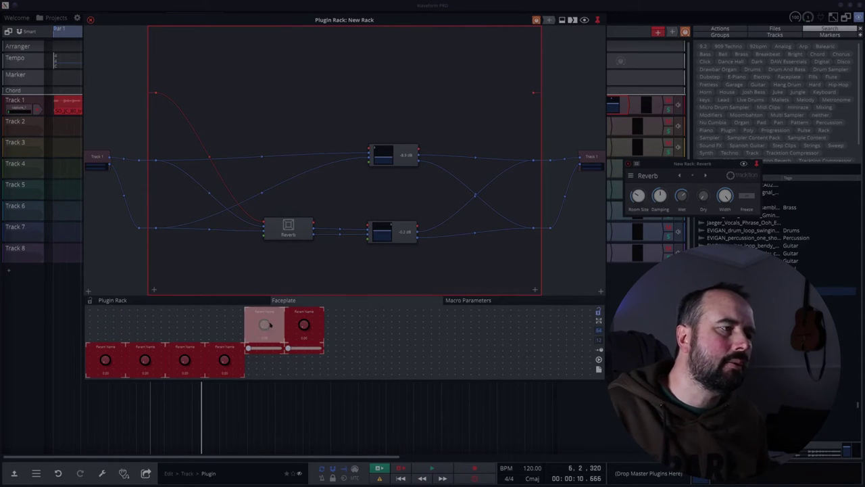
pyautogui.moveTo(318, 333); pyautogui.dragTo(397, 328)
pyautogui.moveTo(271, 332); pyautogui.dragTo(350, 331)
pyautogui.moveTo(304, 348); pyautogui.dragTo(380, 347)
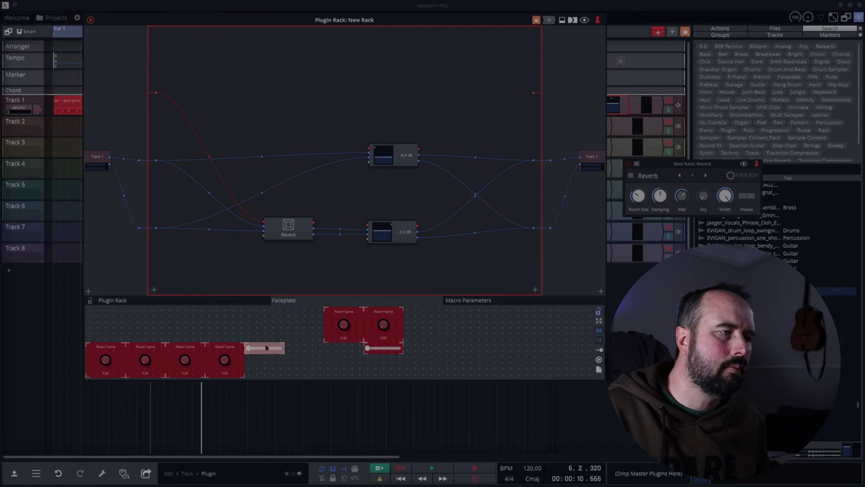
pyautogui.moveTo(253, 348); pyautogui.dragTo(337, 346)
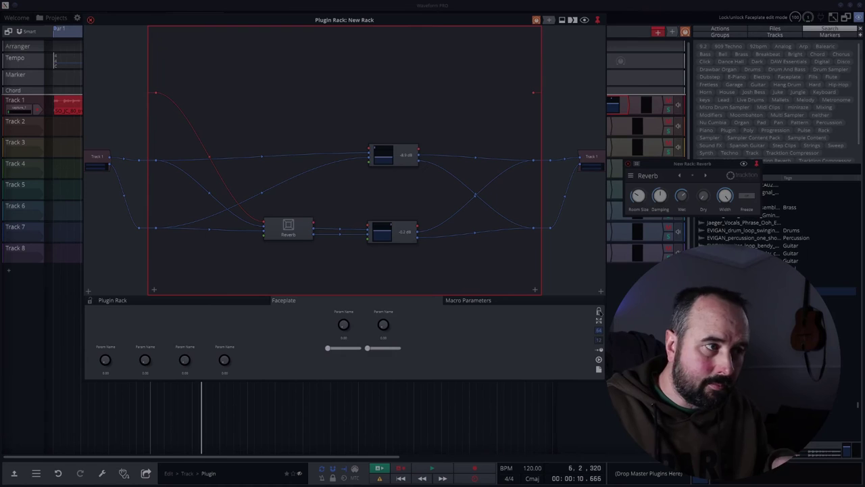
# Step: Unlock the faceplate and assign the first upper control to Volume and its slider to Pan of the first Volume & Pan Plugin
pyautogui.click(599, 311)
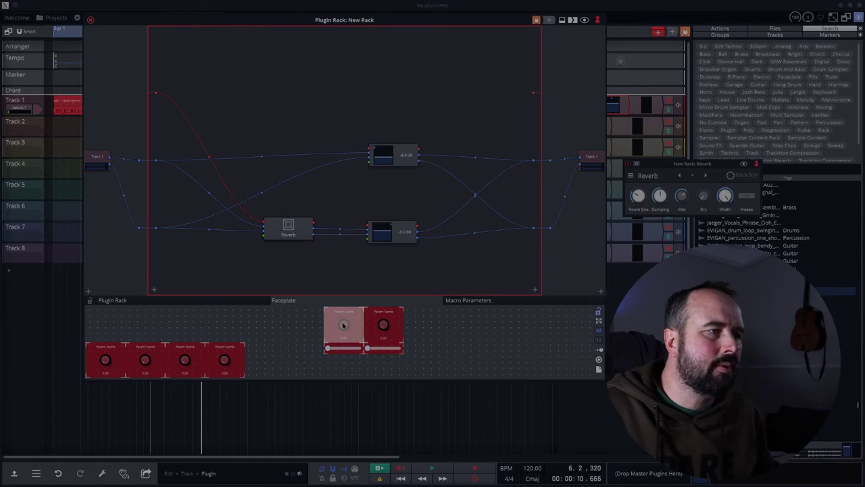
pyautogui.rightClick(344, 325)
pyautogui.moveTo(385, 361)
pyautogui.moveTo(449, 355)
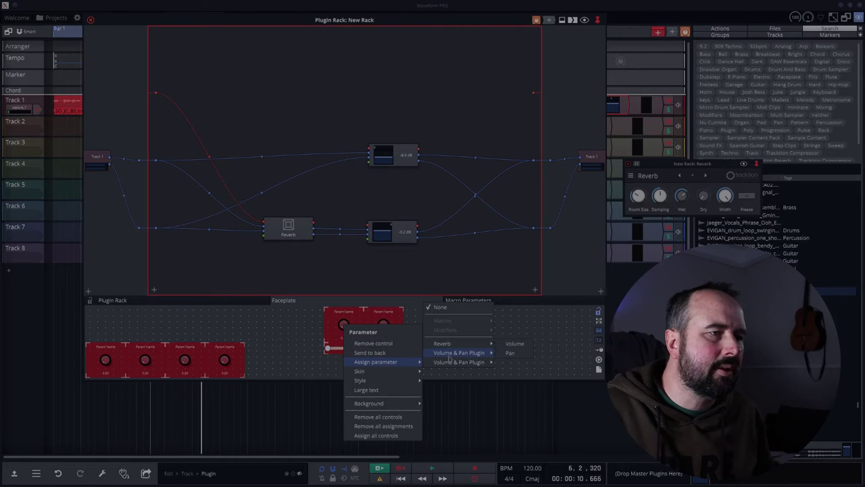
pyautogui.click(512, 347)
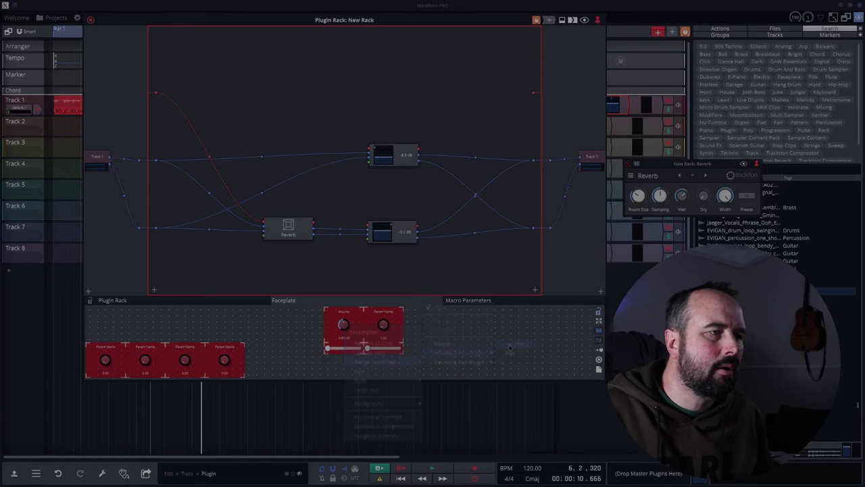
pyautogui.rightClick(344, 350)
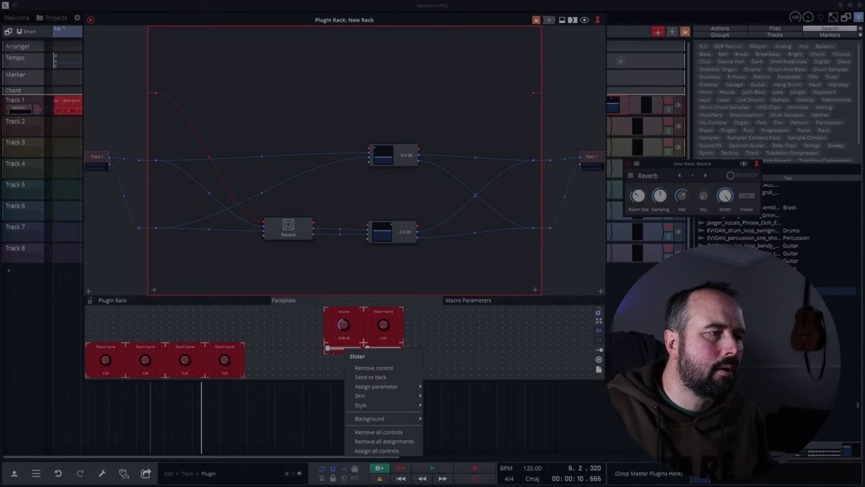
pyautogui.moveTo(389, 386)
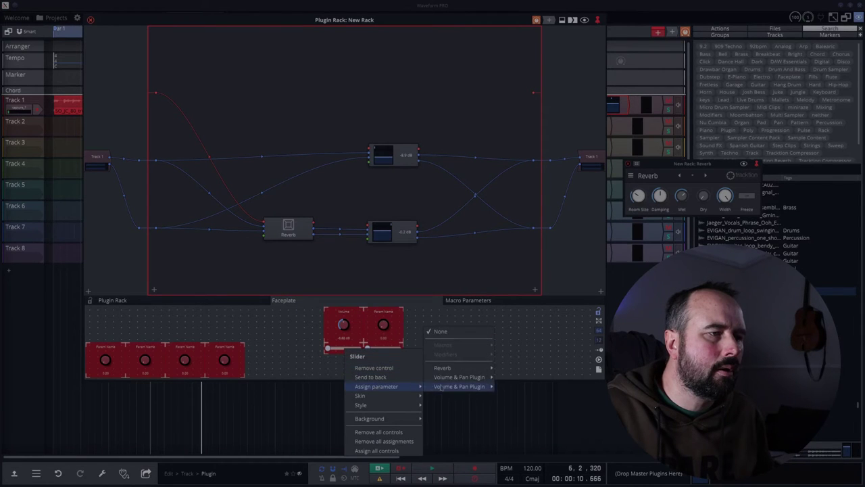
pyautogui.moveTo(445, 368)
pyautogui.moveTo(483, 380)
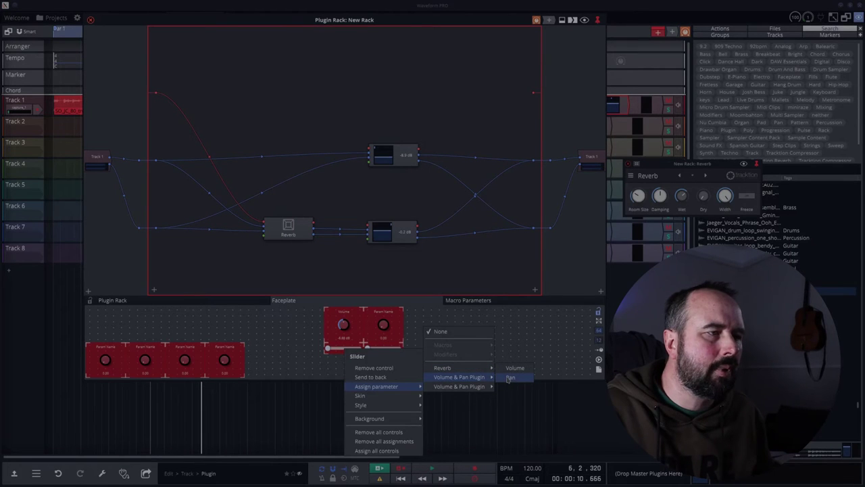
pyautogui.click(510, 378)
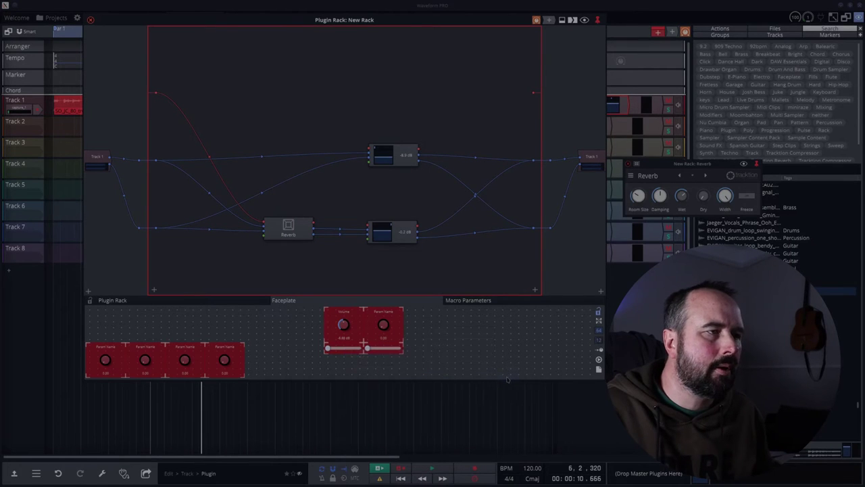
# Step: Assign the second upper control to Volume and its slider to Pan of the second Volume & Pan Plugin
pyautogui.rightClick(383, 326)
pyautogui.moveTo(402, 365)
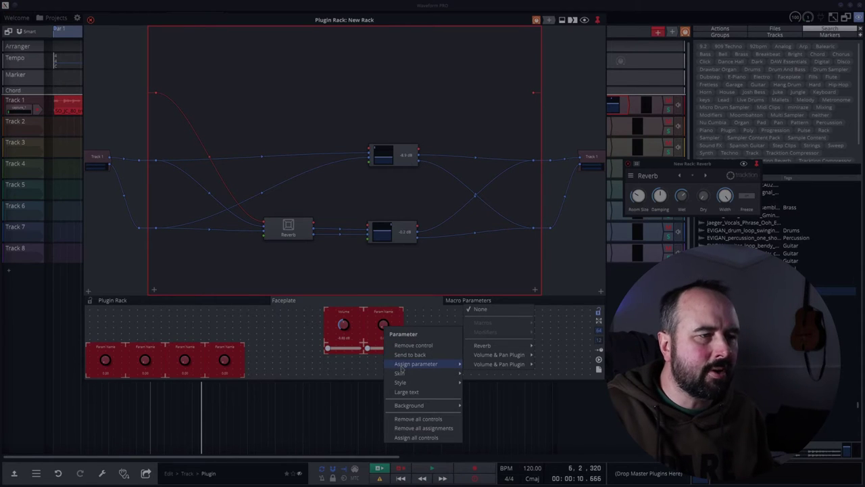
pyautogui.moveTo(500, 364)
pyautogui.click(555, 354)
pyautogui.rightClick(368, 349)
pyautogui.moveTo(406, 386)
pyautogui.moveTo(484, 388)
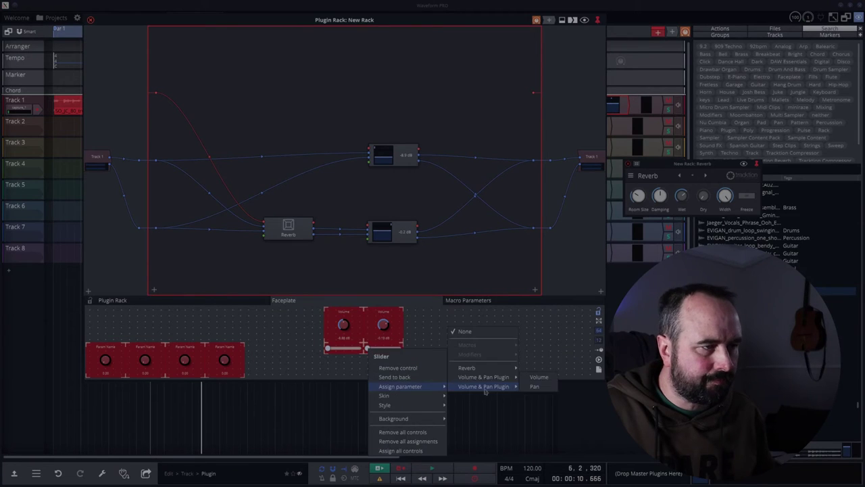
pyautogui.click(534, 386)
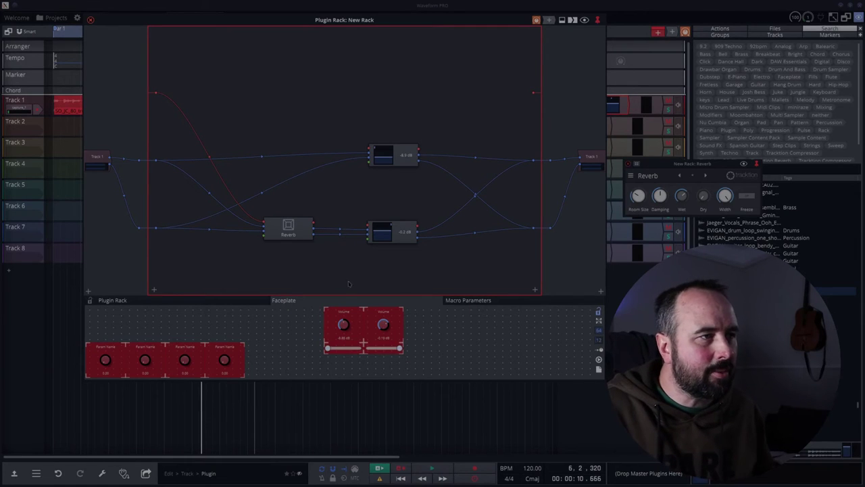
# Step: Change the pan on the Reverb path's Volume & Pan plugin to check its link to the faceplate slider
pyautogui.moveTo(389, 224); pyautogui.dragTo(389, 224)
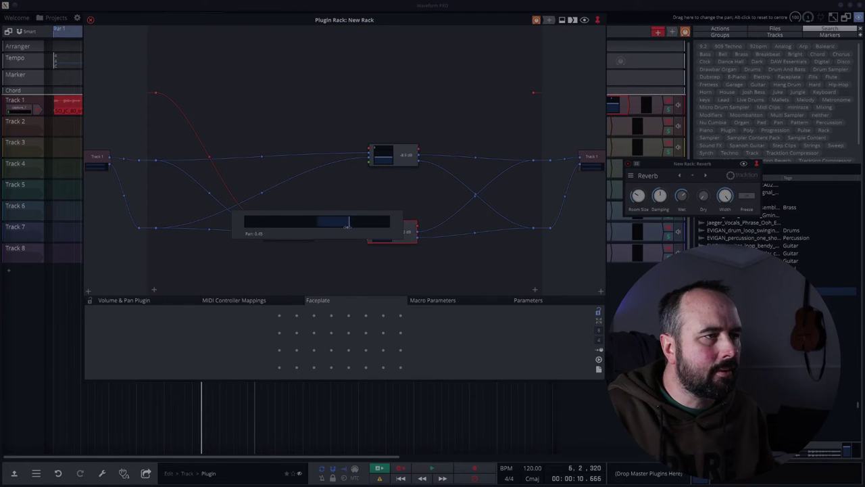
pyautogui.moveTo(337, 227); pyautogui.dragTo(339, 231)
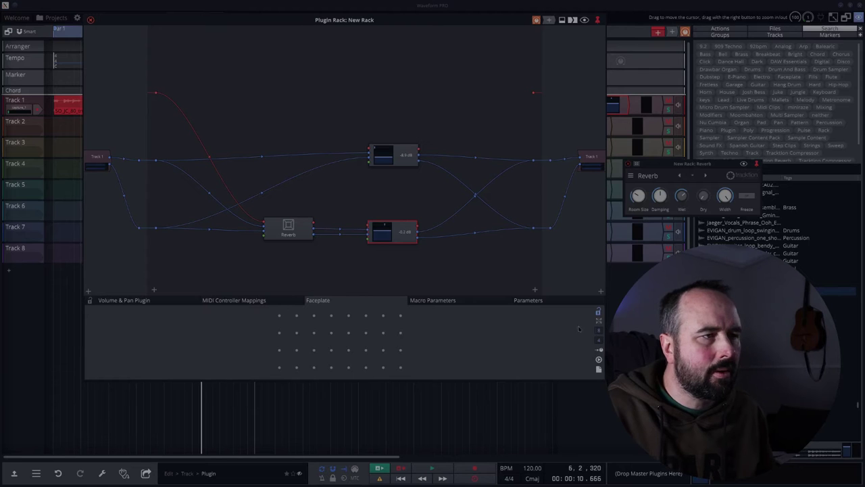
pyautogui.click(372, 264)
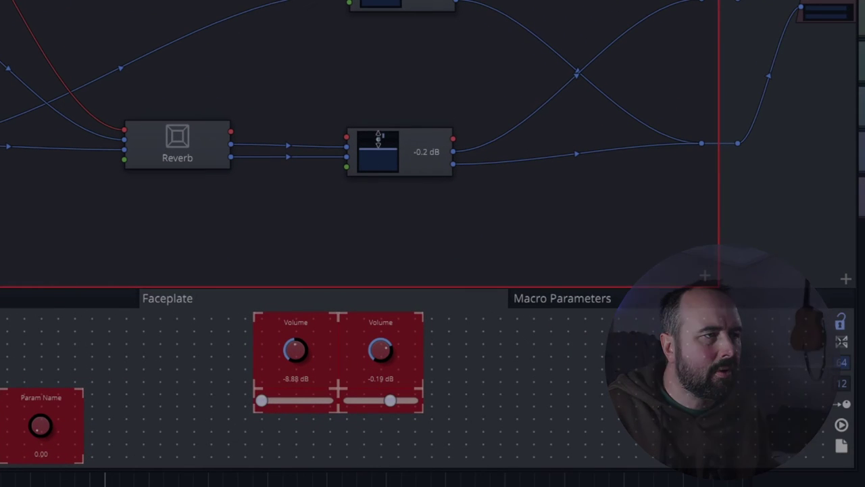
# Step: Lock the faceplate, set the Reverb path's pan slider fully right and raise its volume knob slightly, and unlock the faceplate again
pyautogui.click(841, 321)
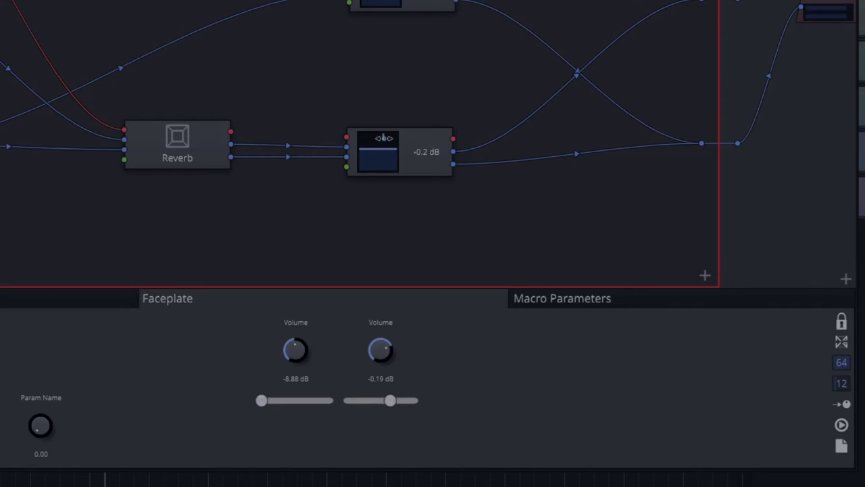
pyautogui.moveTo(390, 403); pyautogui.dragTo(429, 403)
pyautogui.moveTo(363, 401); pyautogui.dragTo(444, 405)
pyautogui.moveTo(380, 361)
pyautogui.mouseDown()
pyautogui.moveTo(380, 388)
pyautogui.moveTo(380, 349)
pyautogui.mouseUp()
pyautogui.click(841, 321)
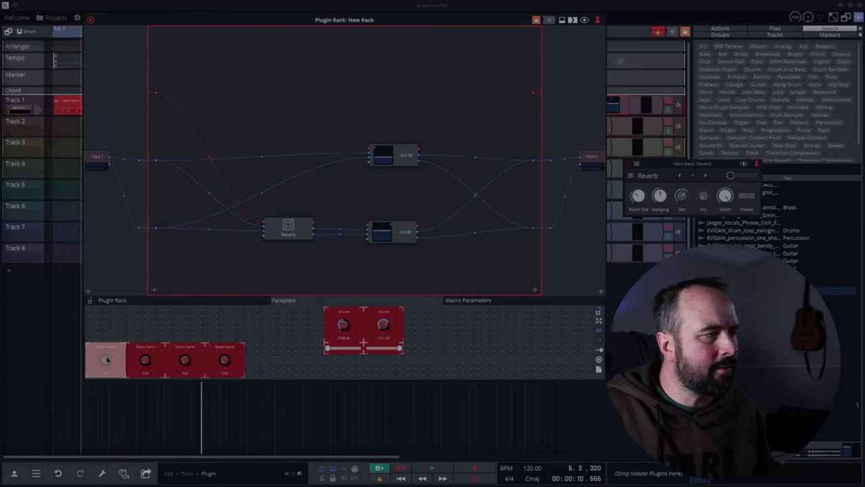
# Step: Assign the first three controls in the lower row to the Reverb's Room Size, Damping and Wet Level
pyautogui.rightClick(105, 360)
pyautogui.click(270, 214)
pyautogui.rightClick(145, 360)
pyautogui.click(318, 223)
pyautogui.rightClick(185, 360)
pyautogui.click(358, 235)
# Step: Extend the lower row to six parameter controls and assign the last three to the Reverb's Dry Level, Width and Freeze
pyautogui.moveTo(226, 363); pyautogui.dragTo(304, 363)
pyautogui.rightClick(225, 360)
pyautogui.click(399, 242)
pyautogui.rightClick(264, 360)
pyautogui.click(416, 251)
pyautogui.rightClick(303, 360)
pyautogui.click(487, 263)
pyautogui.click(313, 363)
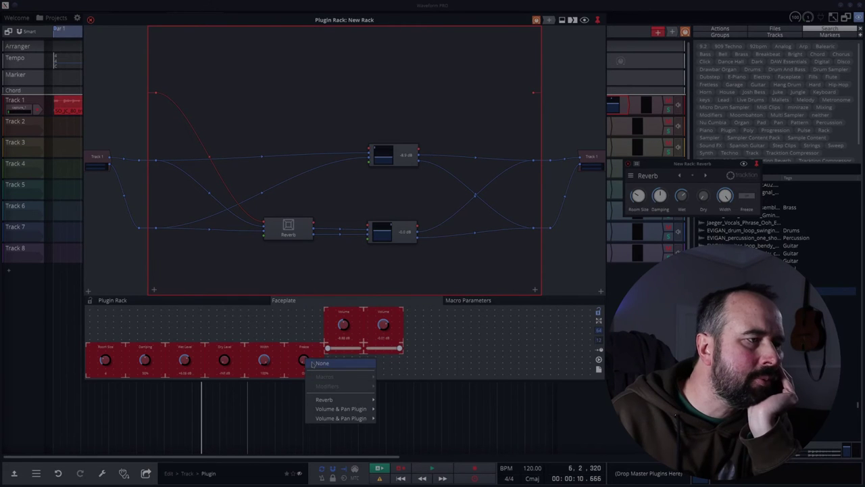
pyautogui.click(301, 349)
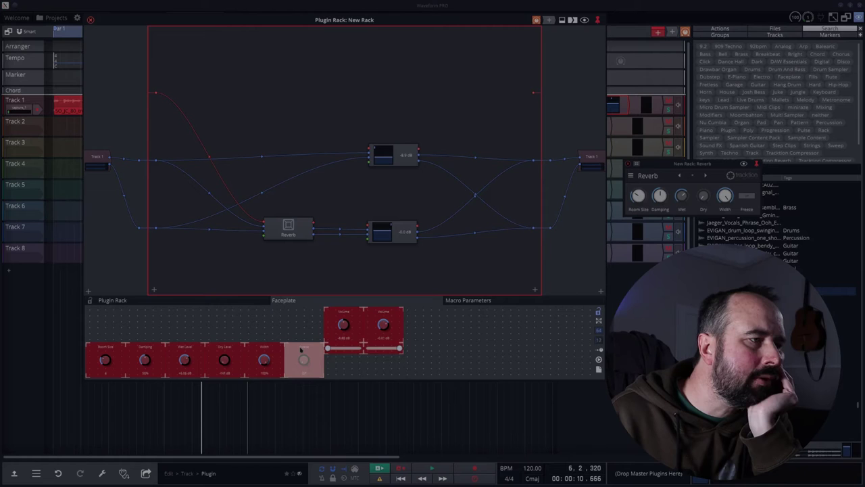
# Step: Replace the Freeze parameter control with a Button in the same spot and assign it to the Reverb's Freeze parameter
pyautogui.rightClick(301, 349)
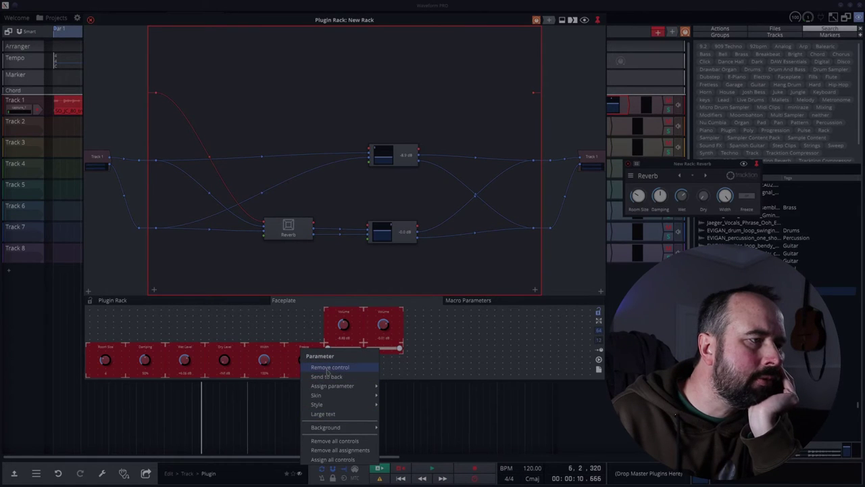
pyautogui.click(327, 368)
pyautogui.moveTo(287, 344); pyautogui.dragTo(321, 377)
pyautogui.click(342, 427)
pyautogui.rightClick(298, 362)
pyautogui.moveTo(352, 398)
pyautogui.moveTo(403, 390)
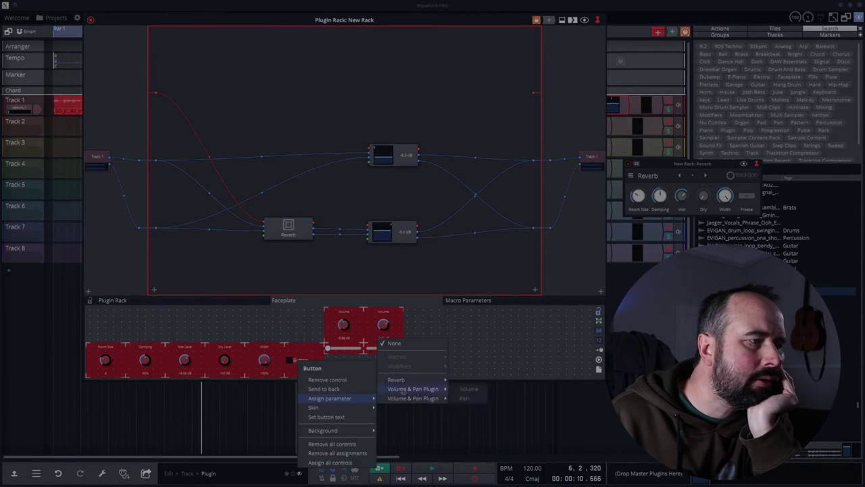
pyautogui.click(466, 380)
# Step: Try the Moog skin on the Freeze button, and set its skin to Nord
pyautogui.rightClick(300, 362)
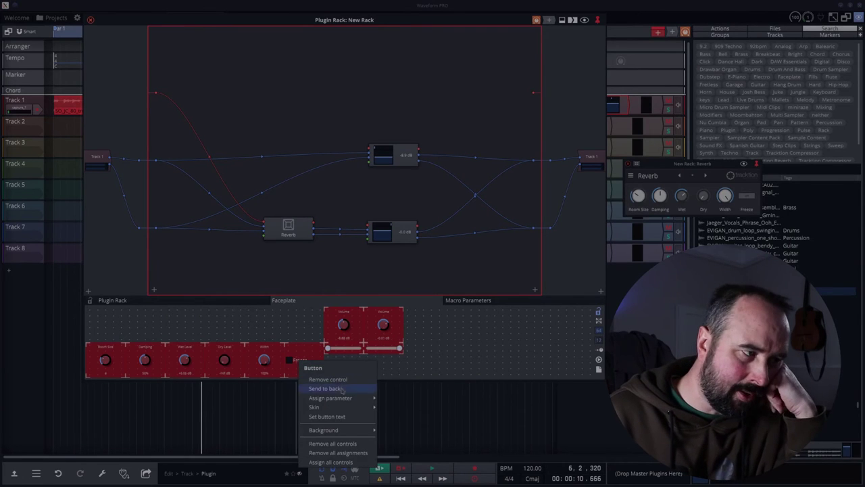
pyautogui.moveTo(331, 407)
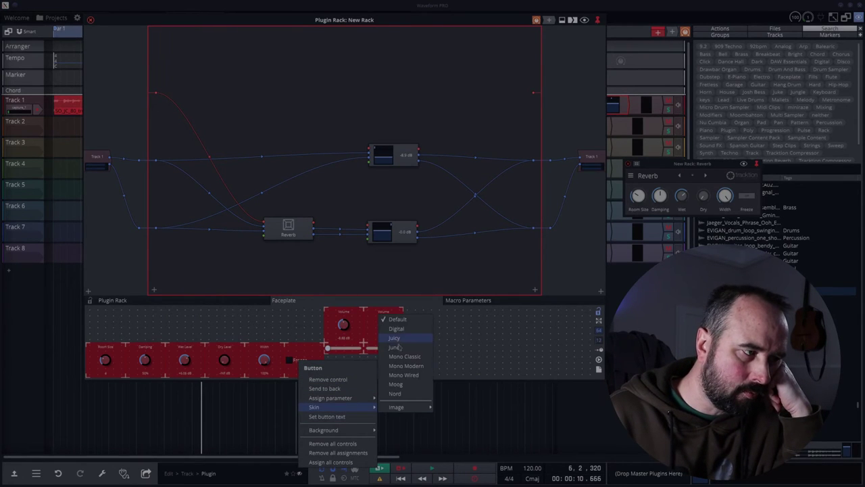
pyautogui.click(396, 384)
pyautogui.rightClick(314, 364)
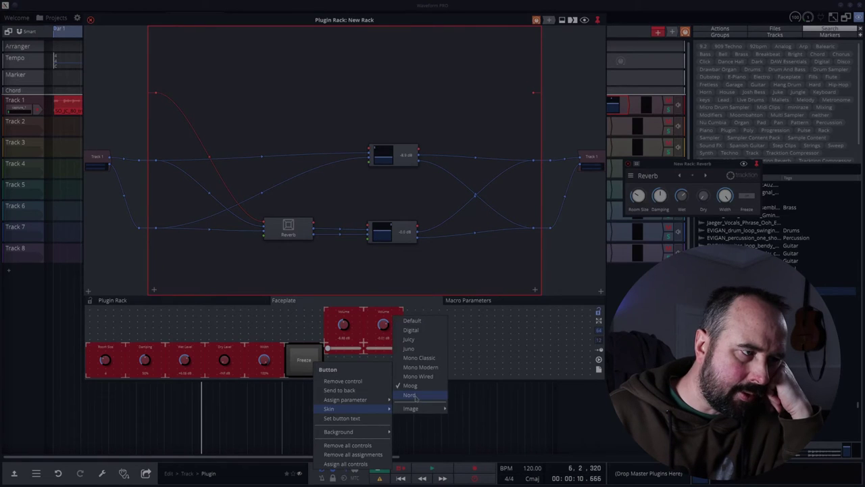
pyautogui.click(412, 396)
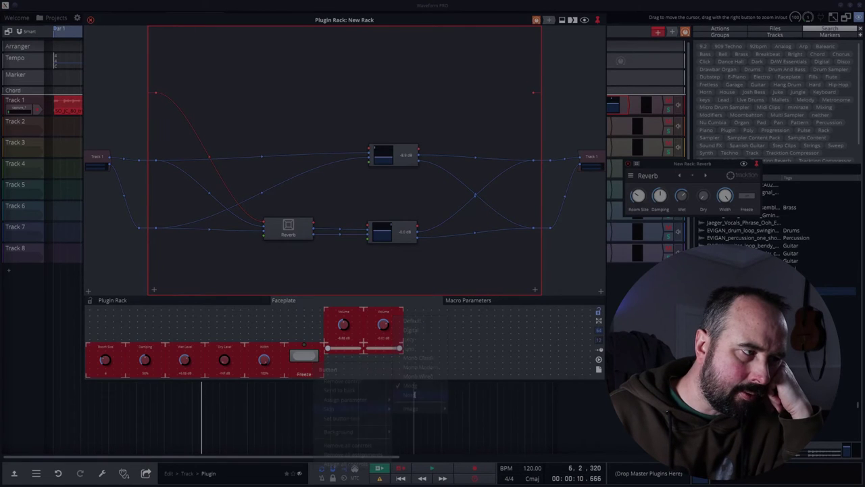
# Step: Create a Label above the row of Reverb controls and set its text to "Reverb"
pyautogui.moveTo(142, 315); pyautogui.dragTo(274, 336)
pyautogui.click(301, 380)
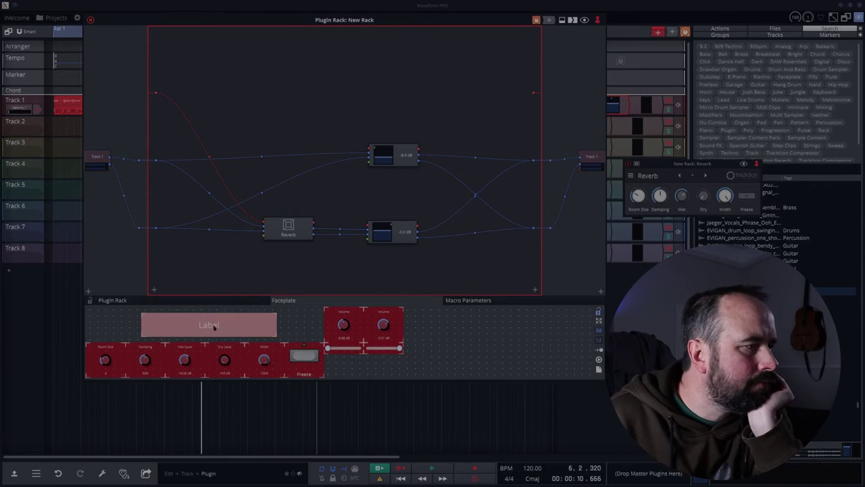
pyautogui.rightClick(214, 331)
pyautogui.click(232, 372)
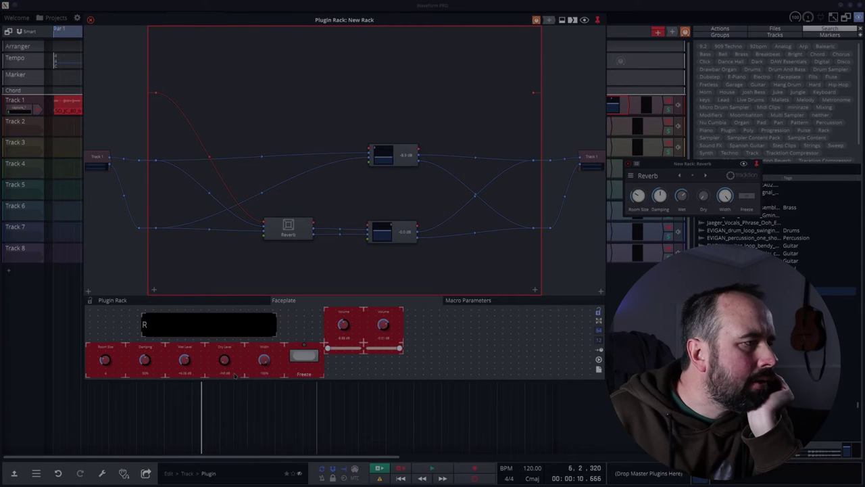
pyautogui.write('Reverb')
pyautogui.press('Return')
# Step: Move both Volume controls with their pan sliders further right, leaving a one-control gap between the two pairs
pyautogui.moveTo(383, 324); pyautogui.dragTo(512, 326)
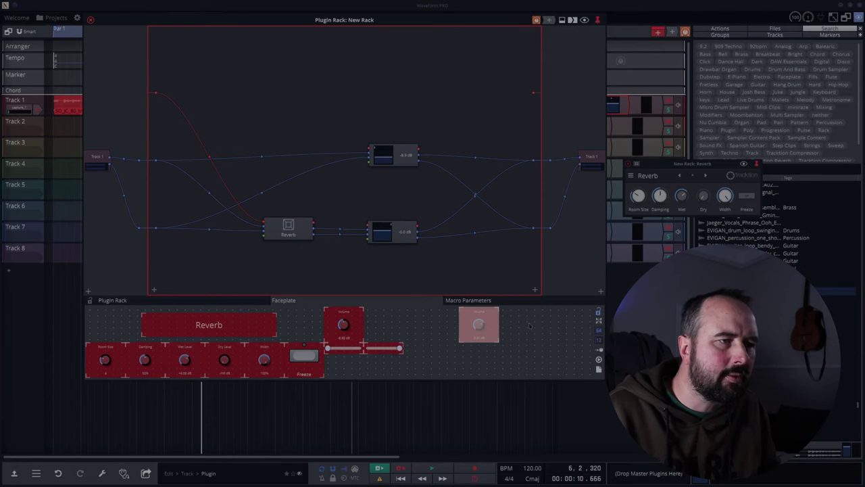
pyautogui.moveTo(355, 336); pyautogui.dragTo(479, 348)
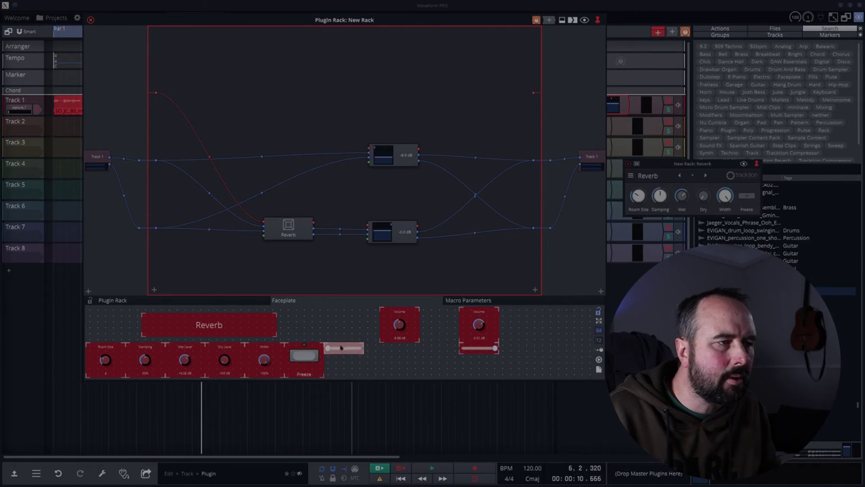
pyautogui.moveTo(355, 348); pyautogui.dragTo(402, 349)
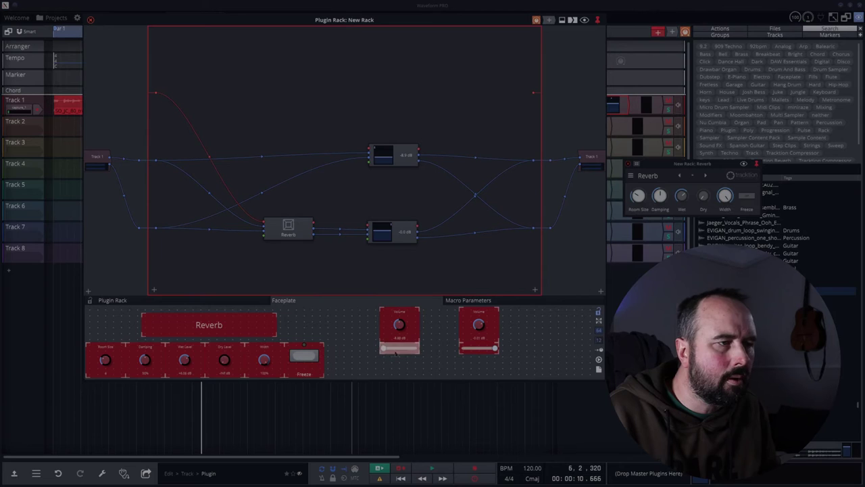
# Step: Place a copy of the Reverb label, one control wide, directly beneath the dry path's pan slider
pyautogui.moveTo(237, 329); pyautogui.dragTo(408, 372)
pyautogui.moveTo(333, 365); pyautogui.dragTo(400, 366)
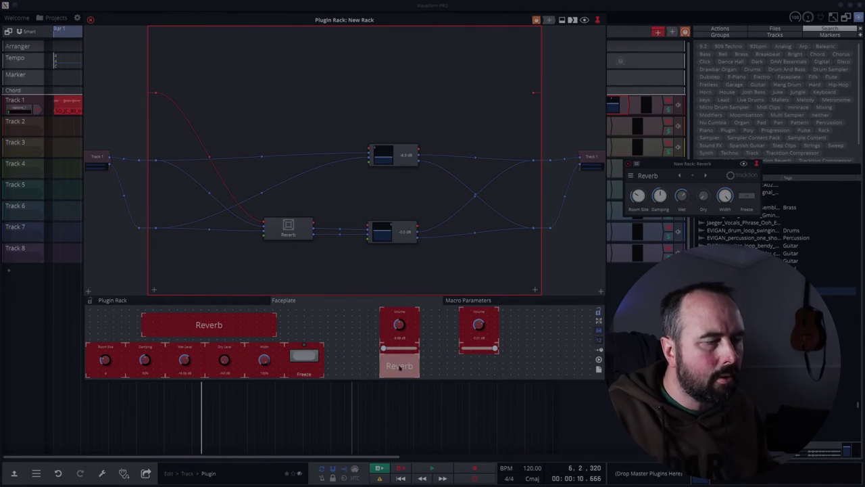
# Step: Set the text of the label beneath the dry path's pan slider to "Dry Volume"
pyautogui.rightClick(400, 367)
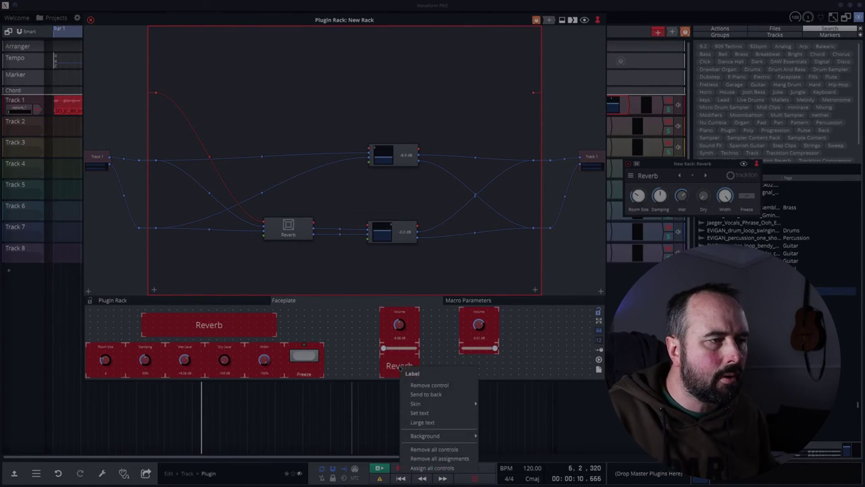
pyautogui.click(419, 412)
pyautogui.hotkey('ctrl', 'a')
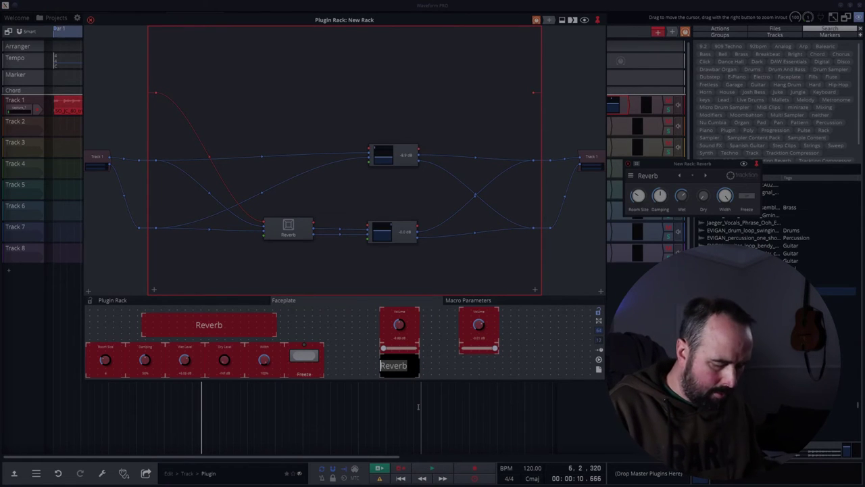
pyautogui.write('Dry')
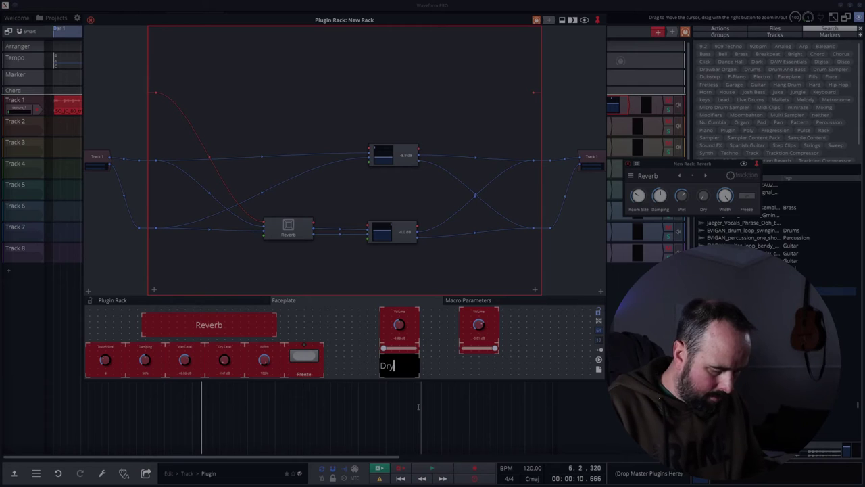
pyautogui.write(' Volume')
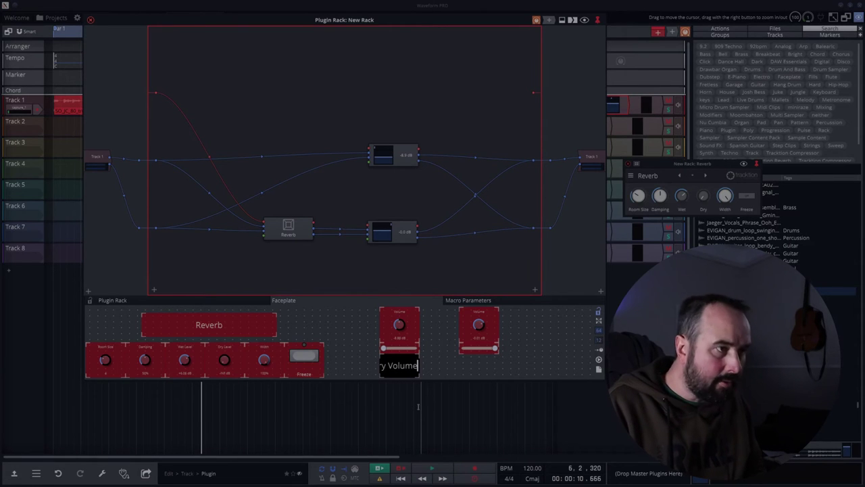
pyautogui.press('Return')
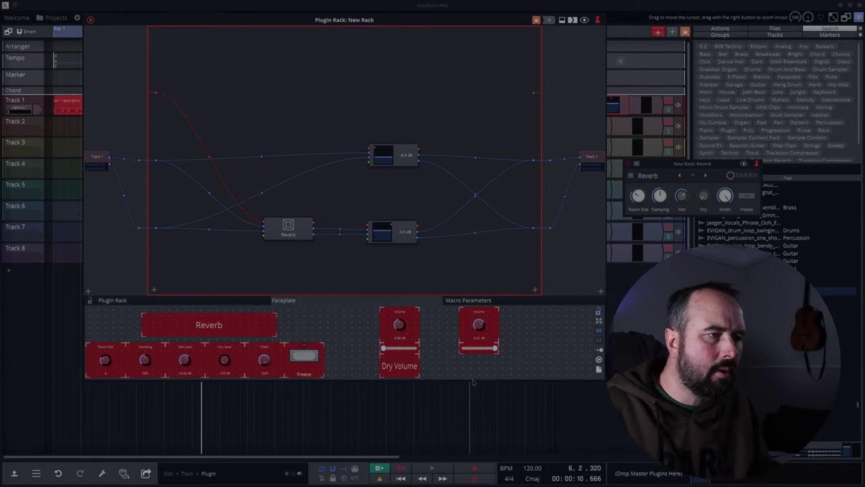
# Step: Place a copy of the dry label beneath the wet path's pan slider and set its text to "Wet Vol/Pan"
pyautogui.moveTo(396, 363); pyautogui.dragTo(472, 367)
pyautogui.rightClick(472, 367)
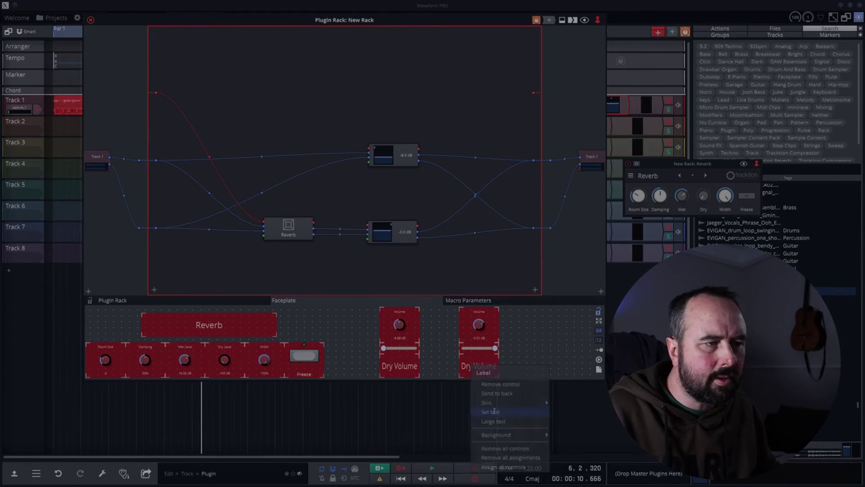
pyautogui.click(487, 412)
pyautogui.press('BackSpace')
pyautogui.press('BackSpace')
pyautogui.press('BackSpace')
pyautogui.press('BackSpace')
pyautogui.write('Wet Vol')
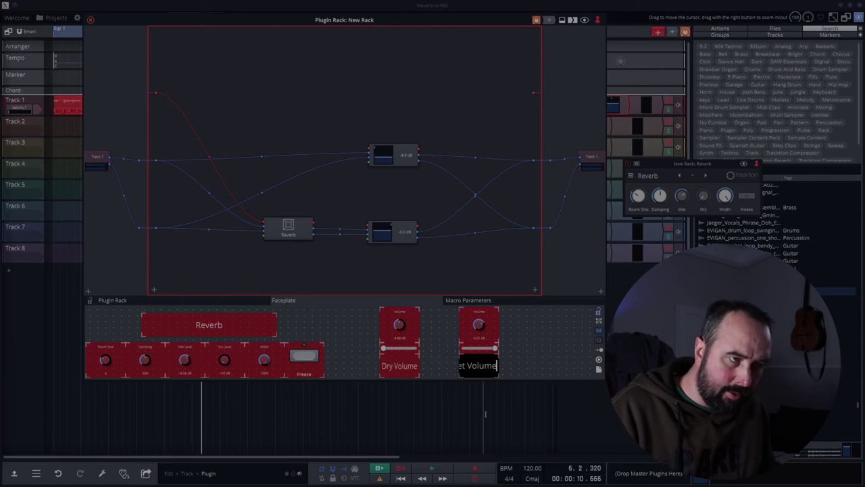
pyautogui.write('/Pan')
pyautogui.press('Return')
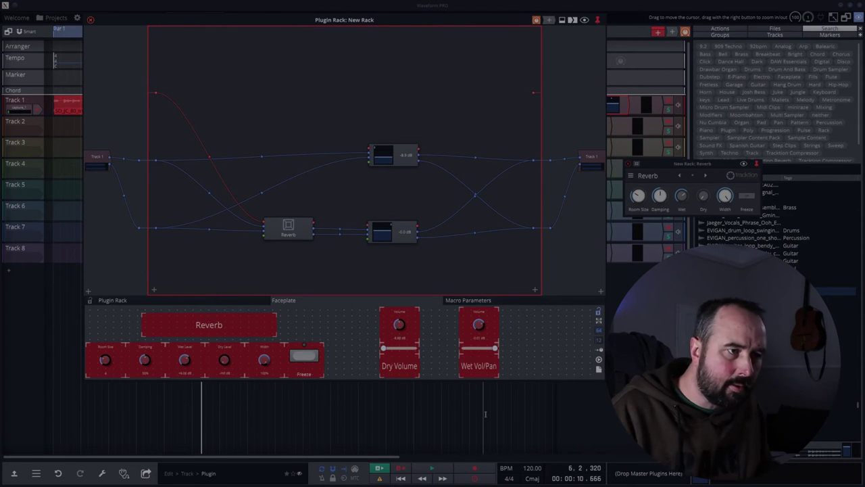
# Step: Change the text of the label beneath the dry path's pan slider to "Dry Vol/Pan"
pyautogui.rightClick(404, 367)
pyautogui.click(422, 305)
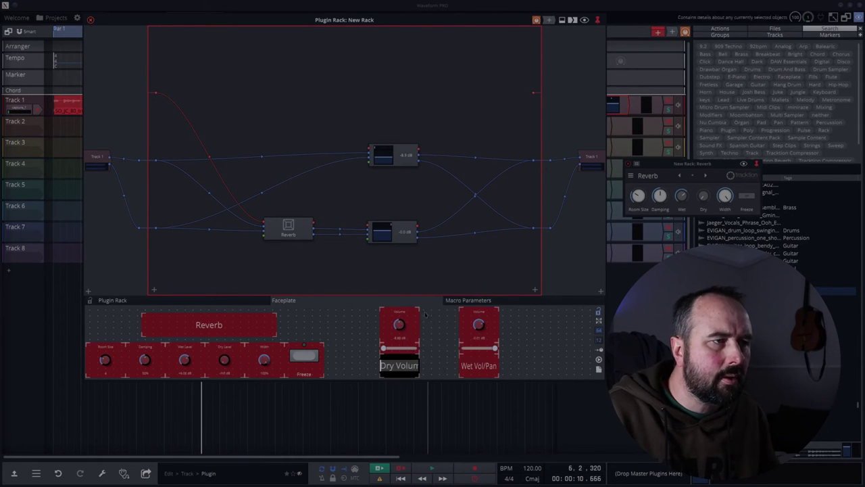
pyautogui.rightClick(410, 367)
pyautogui.click(446, 307)
pyautogui.press('Right')
pyautogui.press('BackSpace')
pyautogui.press('BackSpace')
pyautogui.press('BackSpace')
pyautogui.write('/Pan')
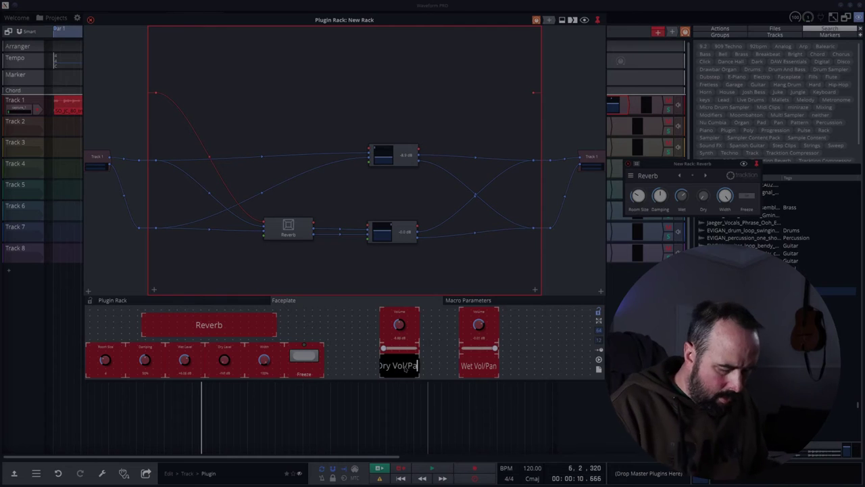
pyautogui.press('Return')
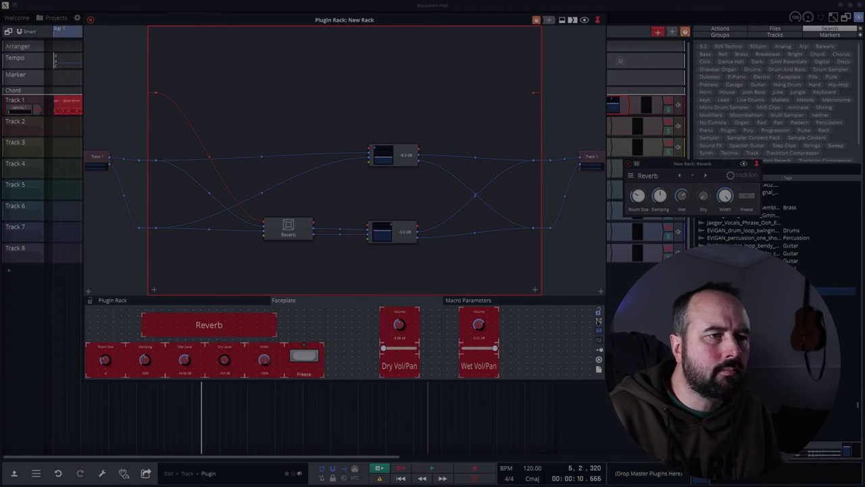
# Step: Set the faceplate's background colour to blue (FF2856CC)
pyautogui.rightClick(527, 329)
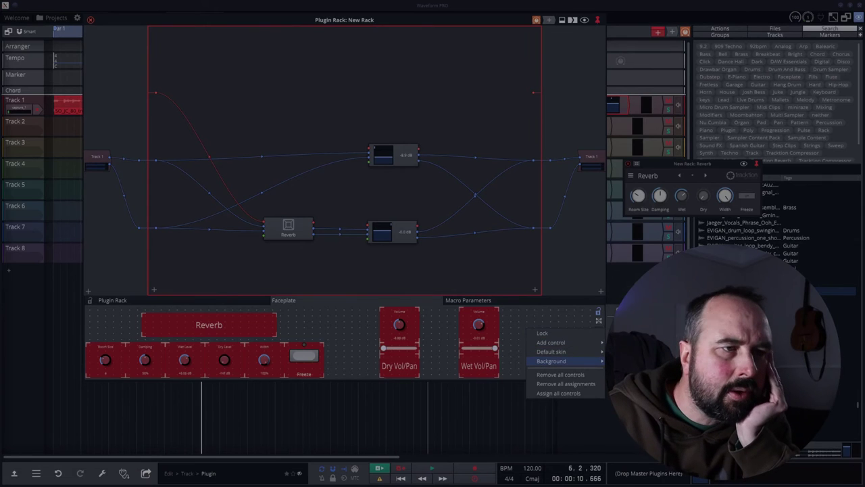
pyautogui.click(631, 331)
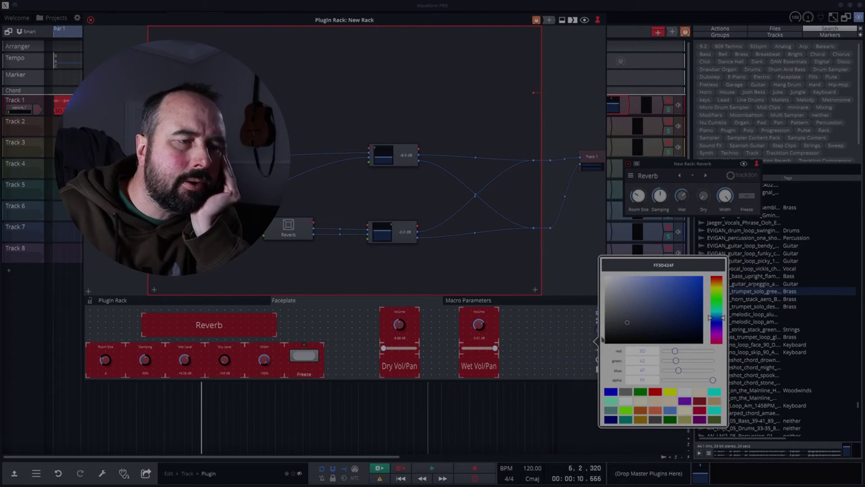
pyautogui.click(683, 289)
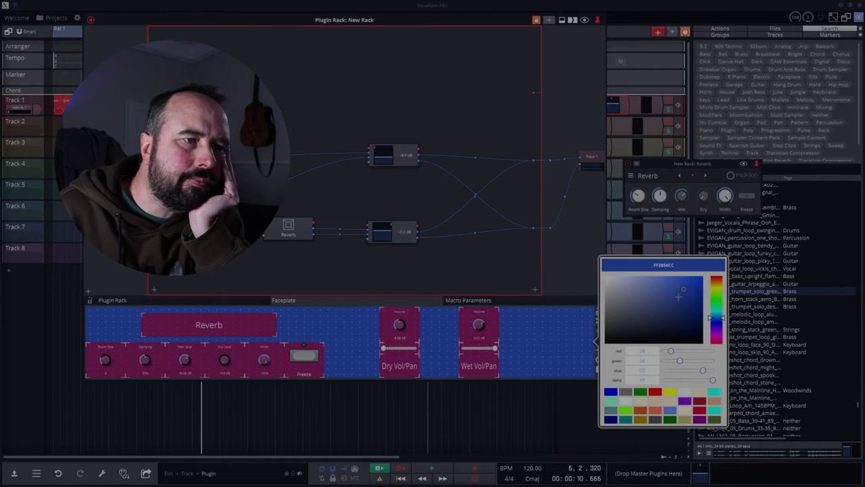
pyautogui.click(544, 341)
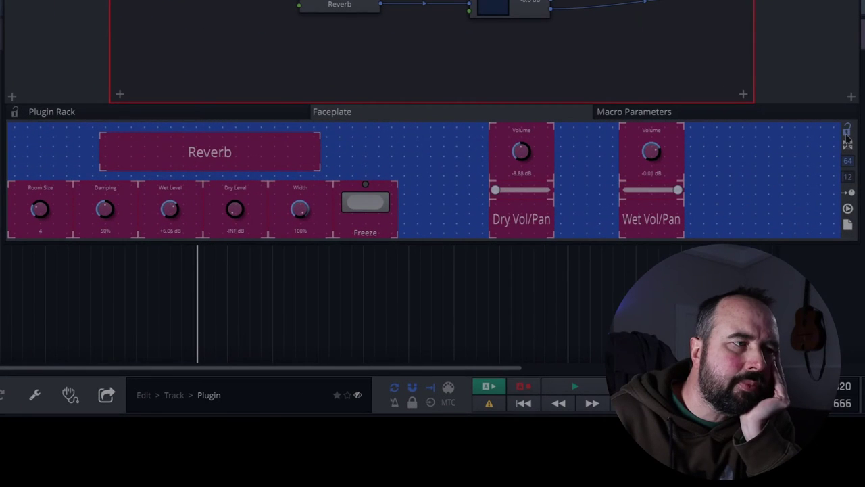
pyautogui.click(847, 135)
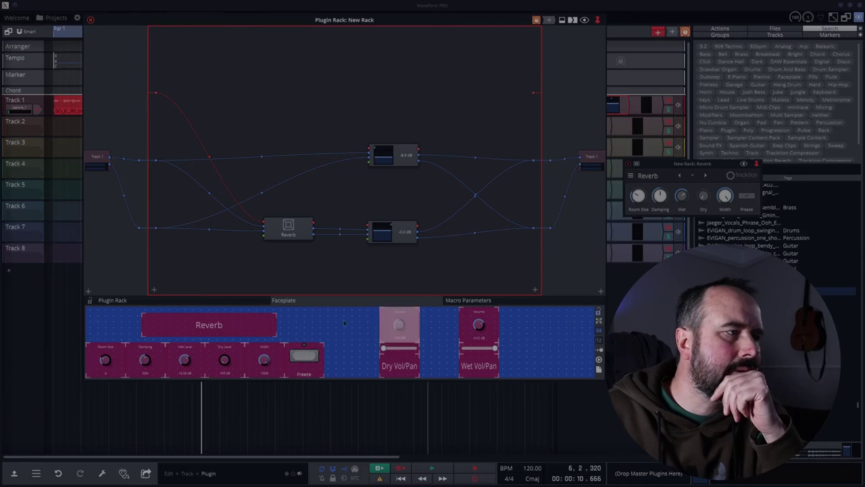
# Step: Switch the Reverb label to large text and lock the faceplate against editing
pyautogui.rightClick(208, 330)
pyautogui.click(229, 380)
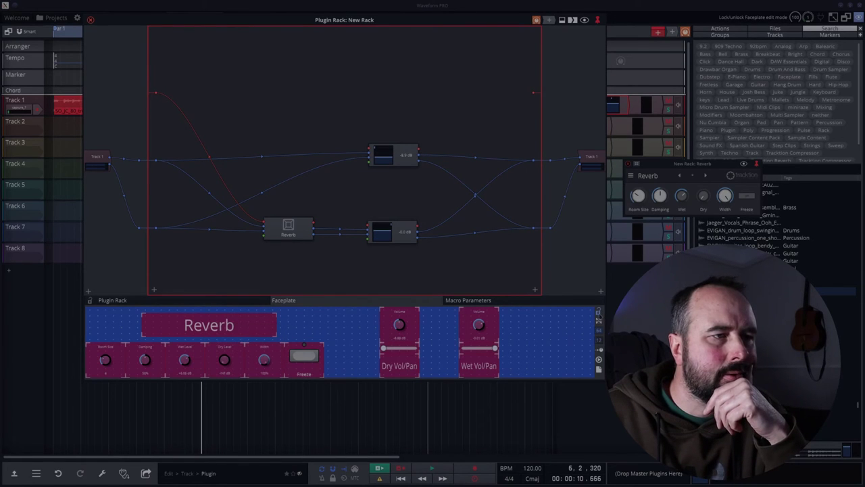
pyautogui.click(598, 313)
# Step: Show the faceplate of Track 1's rack in the properties area below the timeline, with the rack editor closed
pyautogui.press('Escape')
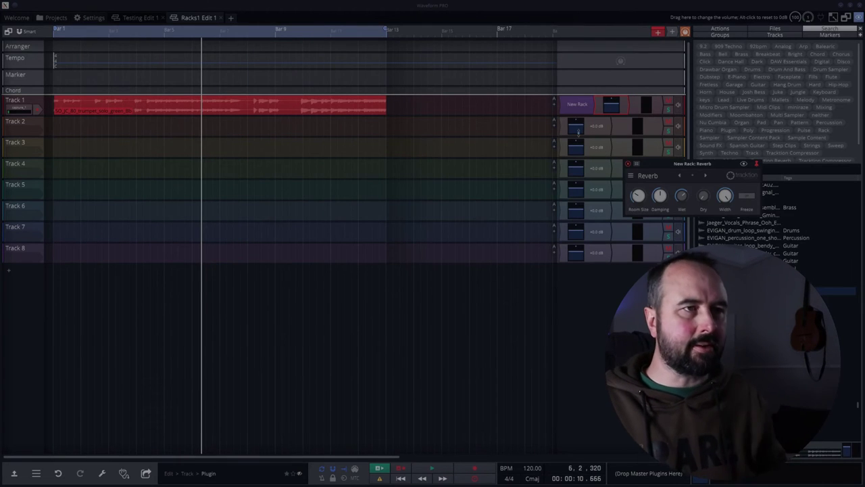
pyautogui.doubleClick(581, 108)
pyautogui.click(553, 388)
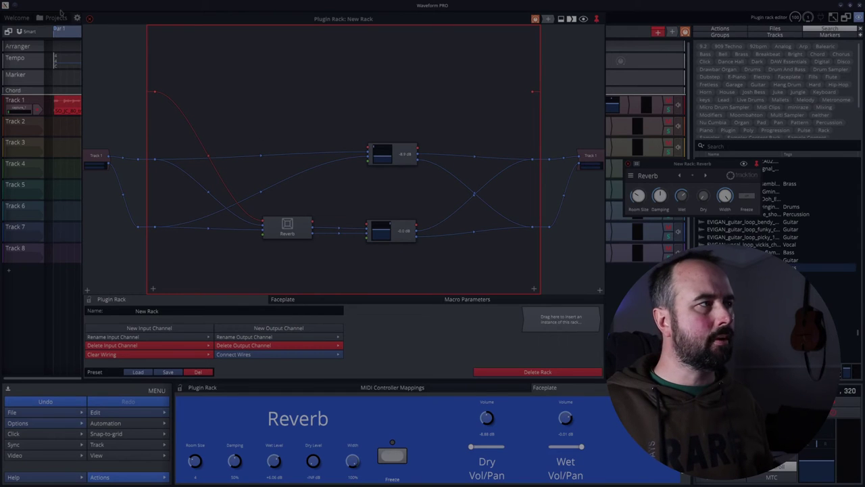
pyautogui.click(90, 19)
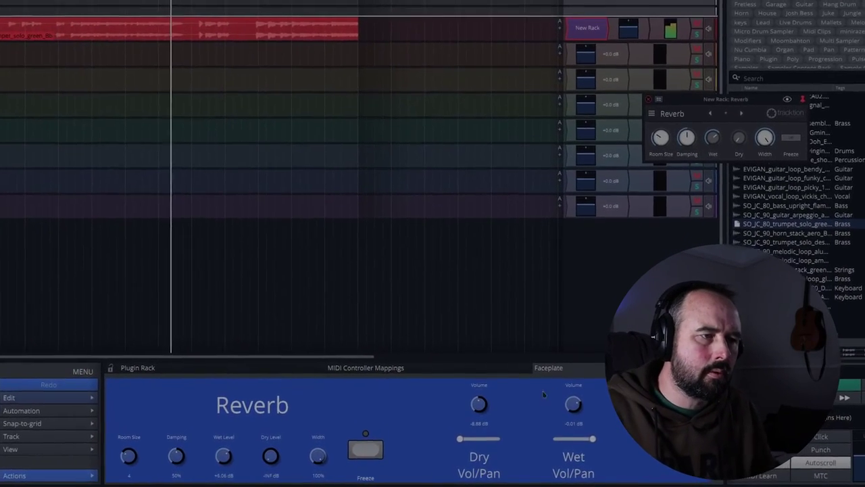
# Step: Set the dry path's volume to -7.20 dB and the wet path's volume to +0.83 dB from the faceplate
pyautogui.moveTo(474, 398); pyautogui.dragTo(466, 375)
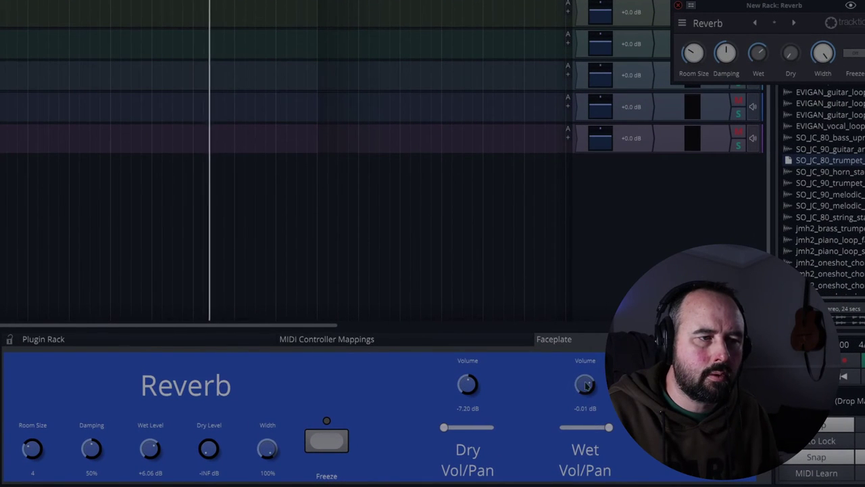
pyautogui.moveTo(586, 386)
pyautogui.mouseDown()
pyautogui.moveTo(585, 424)
pyautogui.moveTo(578, 364)
pyautogui.moveTo(579, 374)
pyautogui.mouseUp()
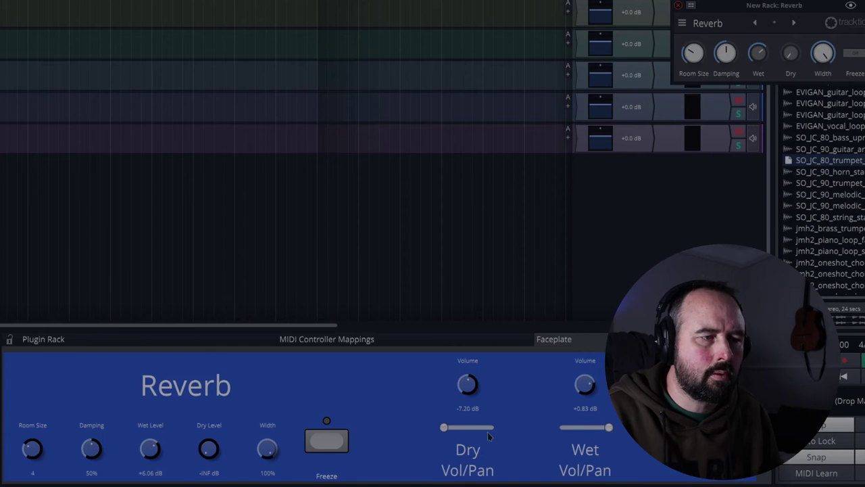
# Step: Play the track and try the Reverb's Freeze button by switching it on and off twice
pyautogui.press('space')
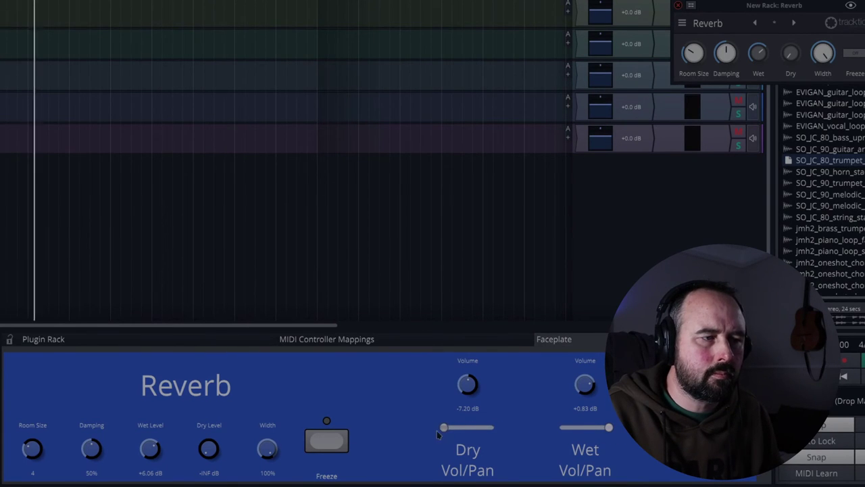
pyautogui.click(325, 442)
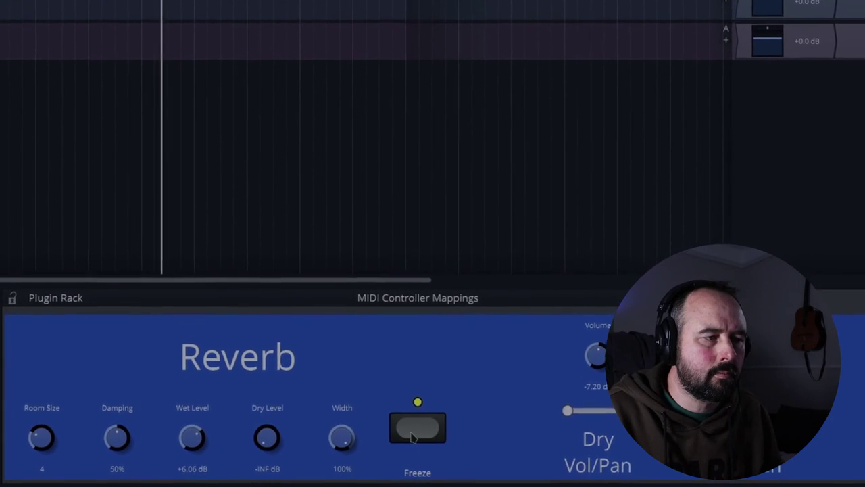
pyautogui.click(405, 432)
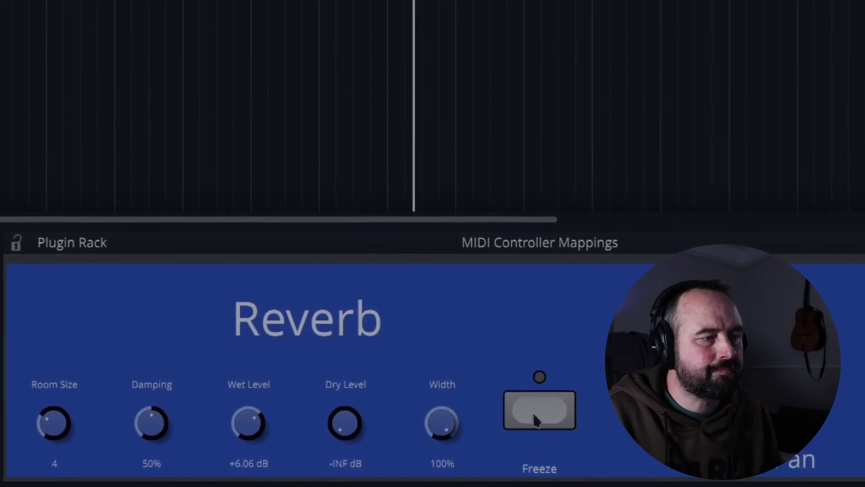
pyautogui.click(544, 410)
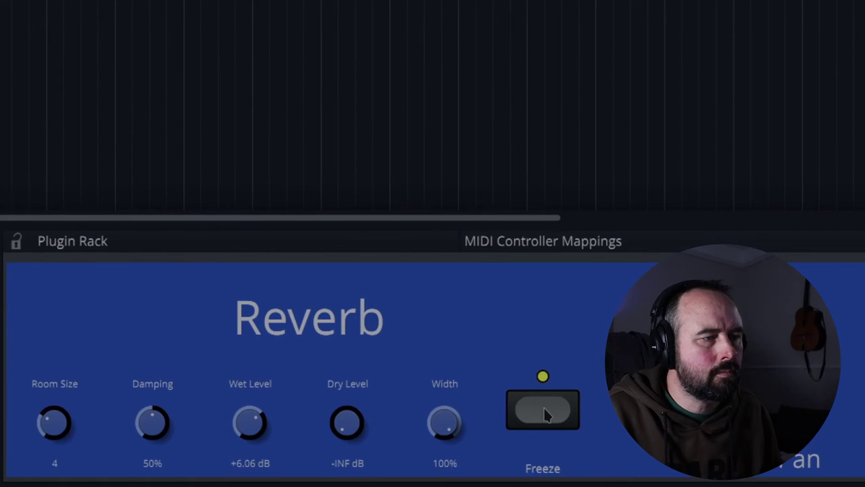
pyautogui.click(528, 418)
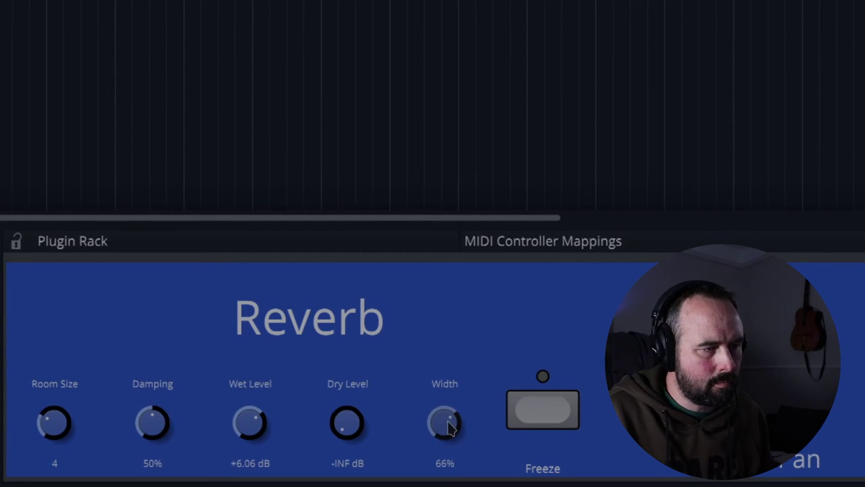
# Step: Adjust the Reverb controls during playback to room size 9, damping 34%, wet level +9.54 dB and width 100%
pyautogui.moveTo(446, 436); pyautogui.dragTo(439, 281)
pyautogui.moveTo(444, 426); pyautogui.dragTo(442, 352)
pyautogui.moveTo(348, 425); pyautogui.dragTo(354, 456)
pyautogui.moveTo(256, 424); pyautogui.dragTo(249, 459)
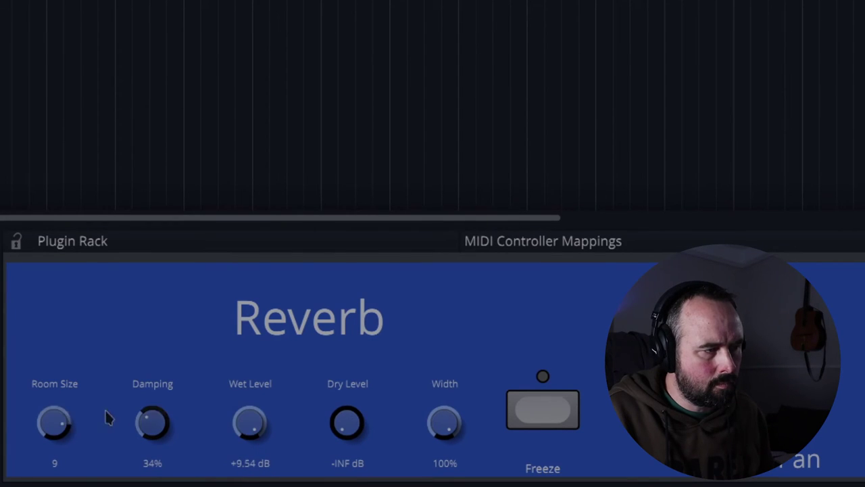
pyautogui.moveTo(63, 400); pyautogui.dragTo(65, 428)
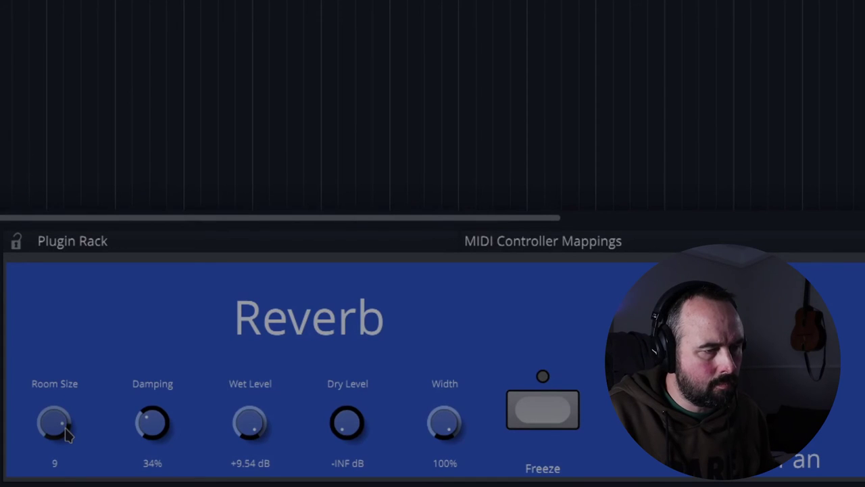
# Step: Bring the dry and wet pan sliders to about the centre and lower the wet path's volume to about -17.5 dB
pyautogui.press('space')
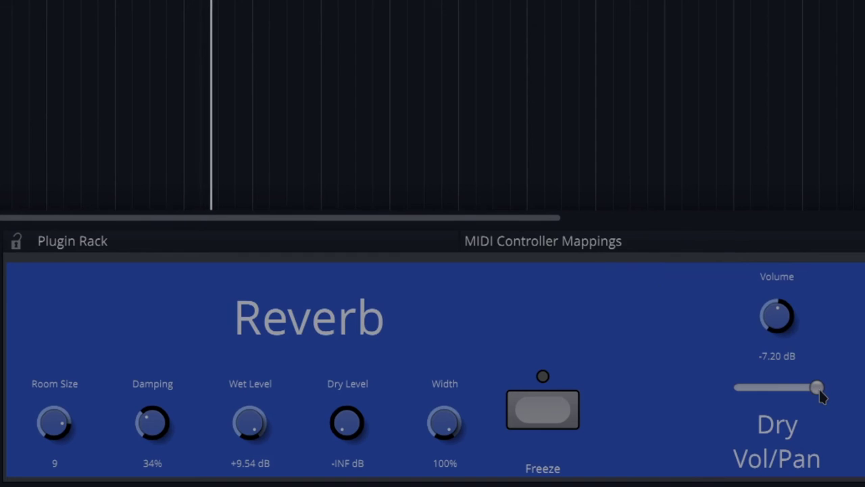
pyautogui.moveTo(817, 394); pyautogui.dragTo(792, 401)
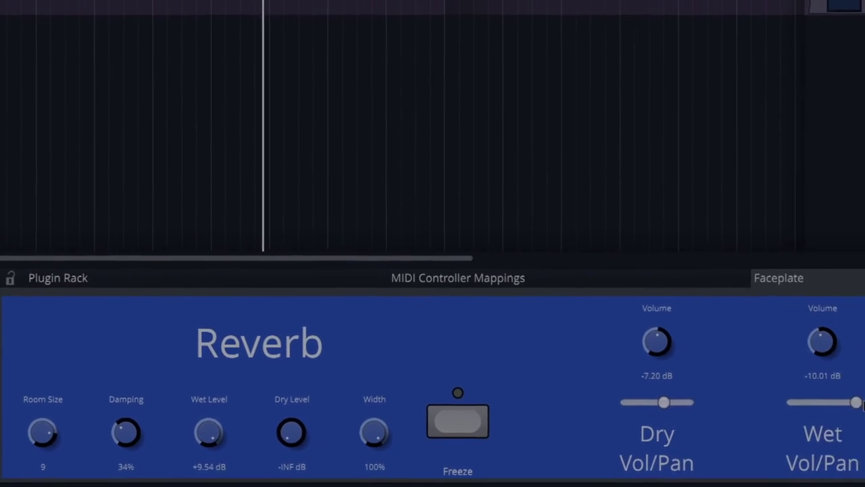
pyautogui.moveTo(856, 403); pyautogui.dragTo(826, 407)
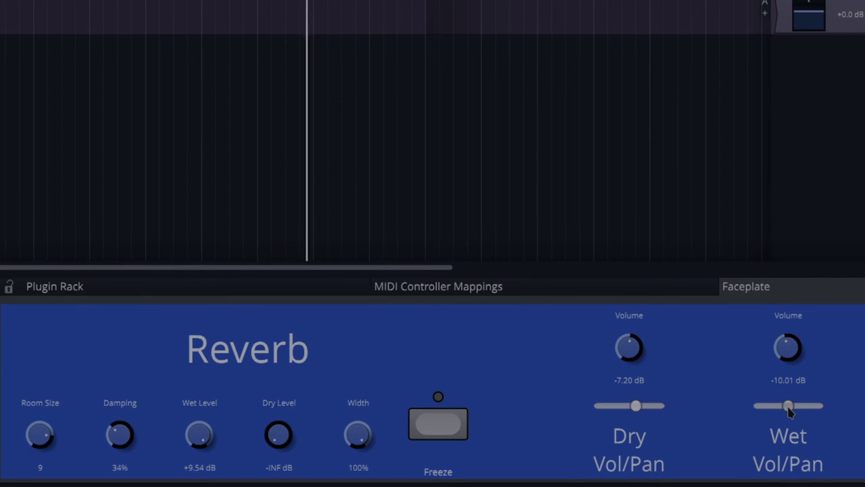
pyautogui.moveTo(787, 350); pyautogui.dragTo(779, 376)
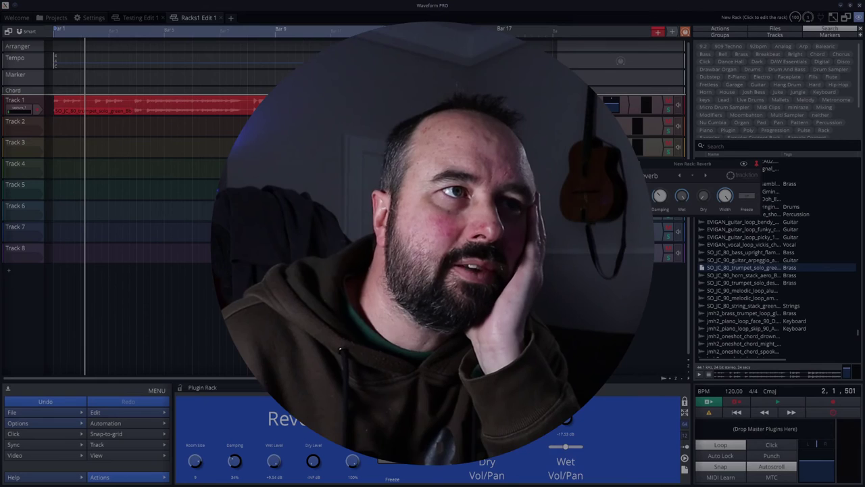
# Step: Open the Track 1 rack and start saving it as a new preset named SimpleReverbRack
pyautogui.rightClick(574, 104)
pyautogui.doubleClick(574, 104)
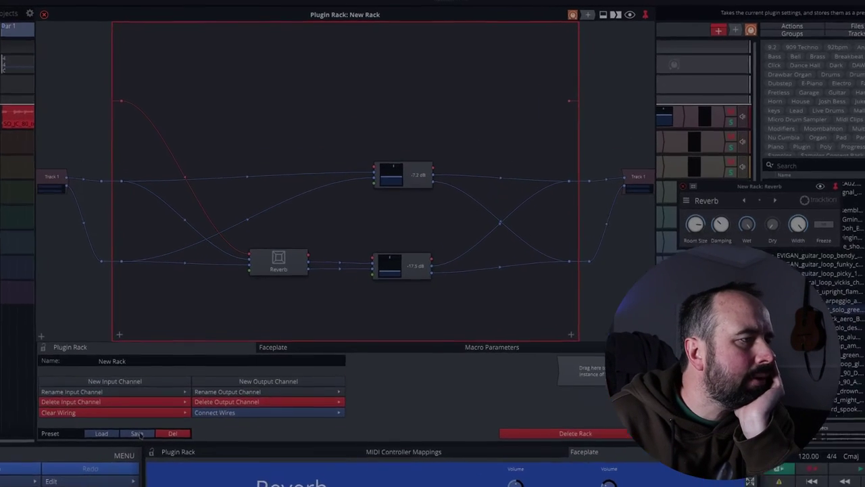
pyautogui.click(167, 372)
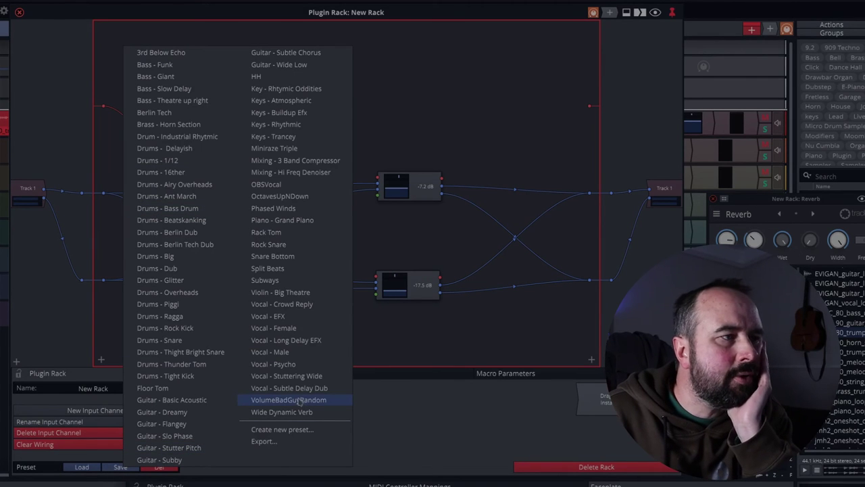
pyautogui.click(279, 433)
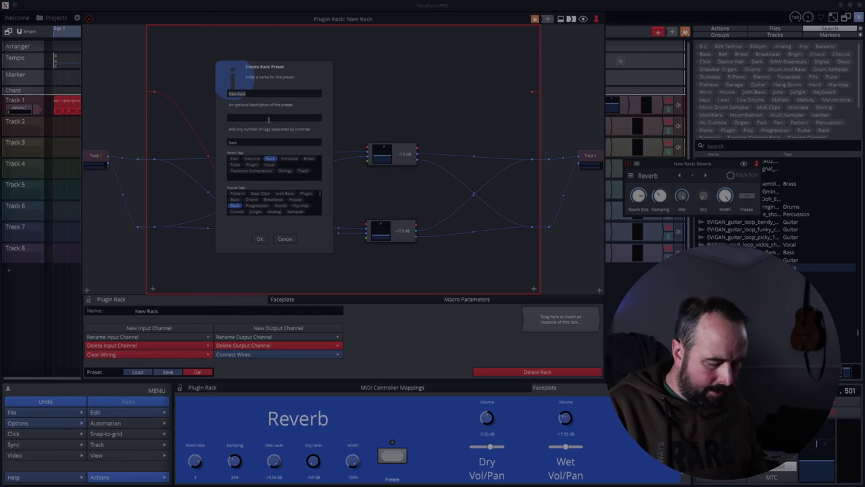
pyautogui.write('d')
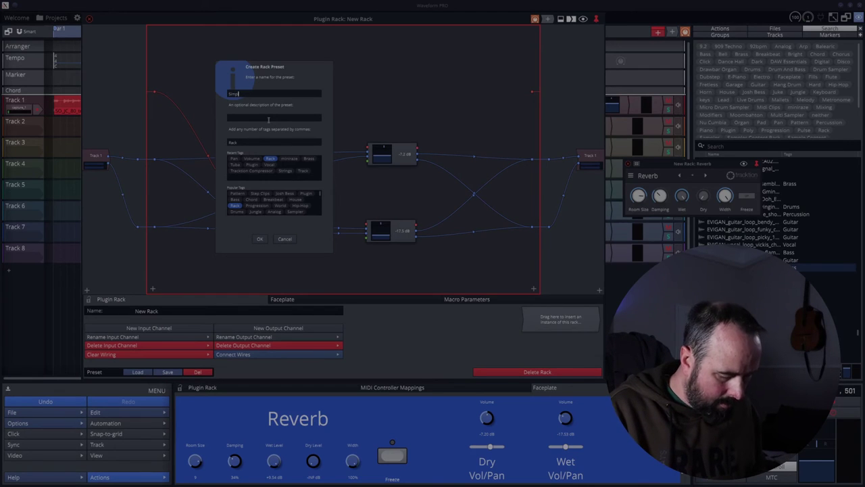
pyautogui.write('ck')
# Step: Replace the preset's default tag with Tracktion Reverb and Reverb, and save the preset
pyautogui.click(252, 143)
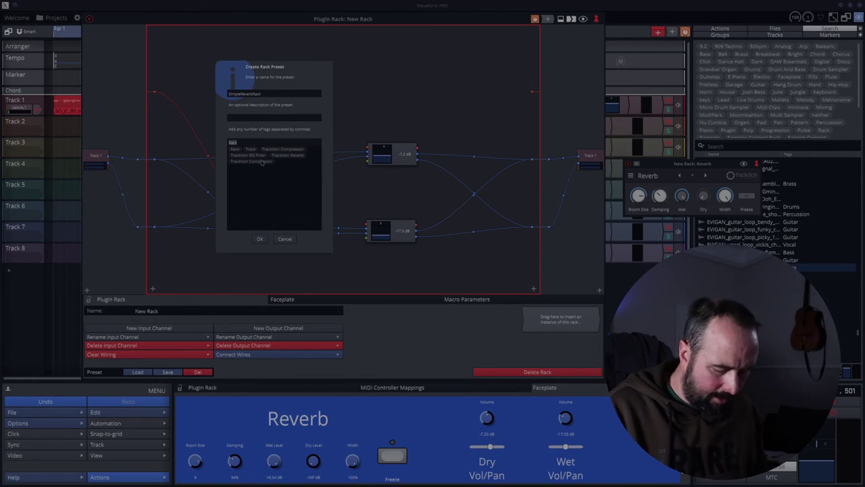
pyautogui.press('BackSpace')
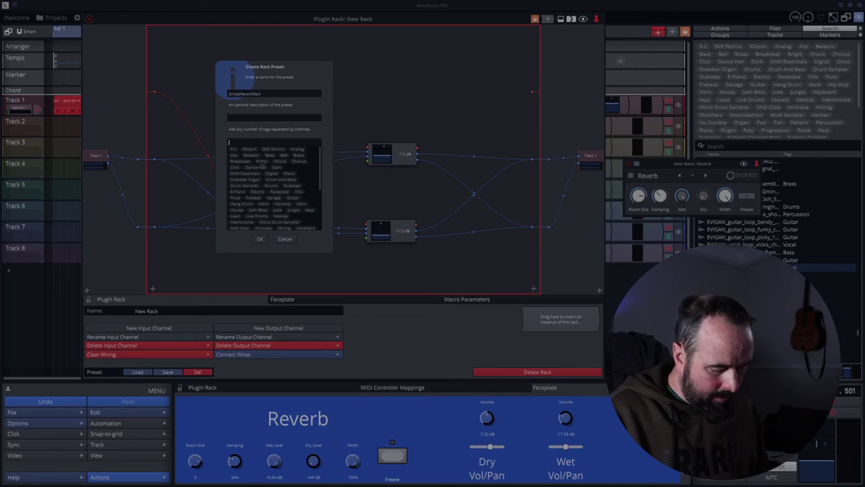
pyautogui.write('re')
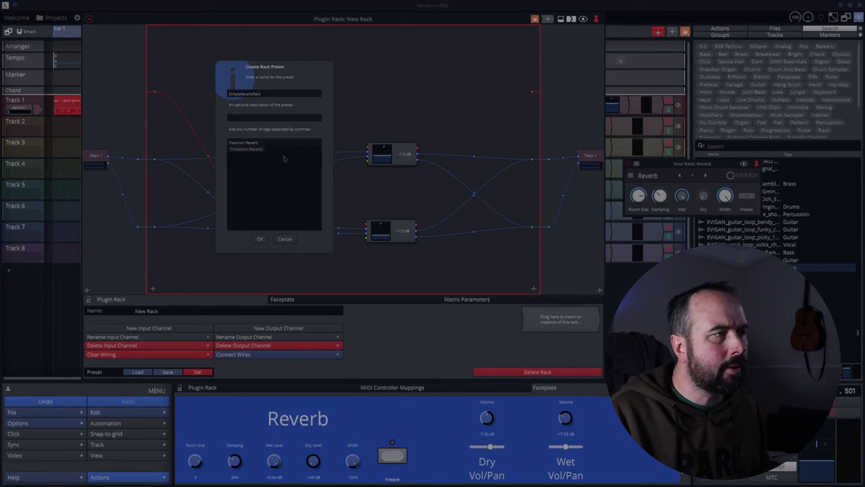
pyautogui.write(',')
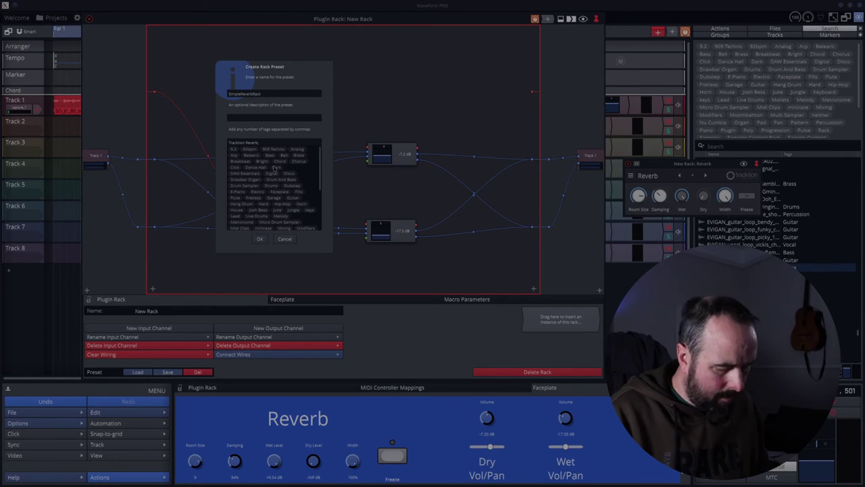
pyautogui.write(' Reverb')
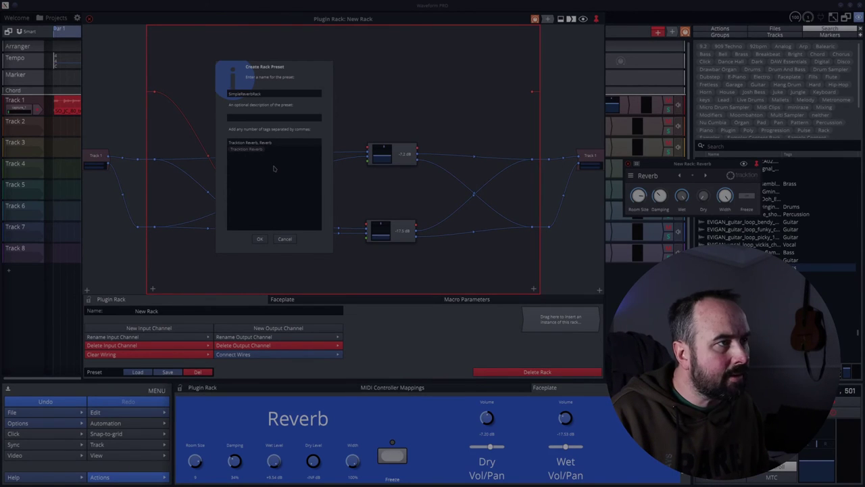
pyautogui.write(',')
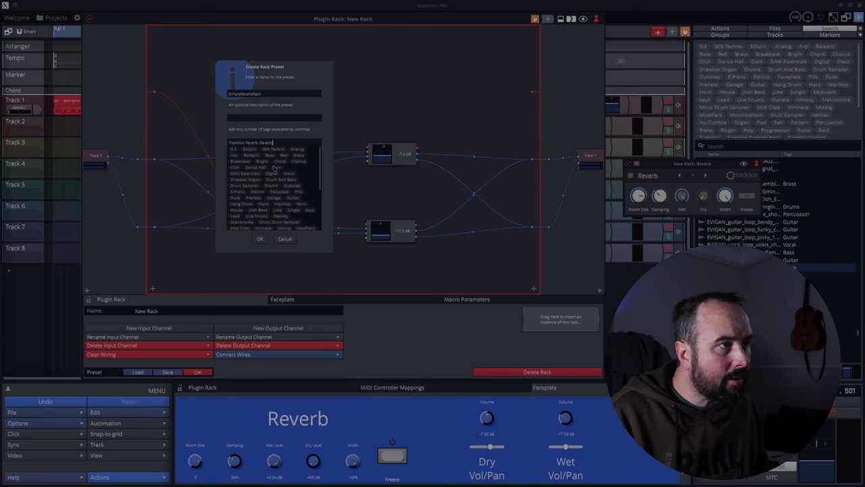
pyautogui.click(259, 239)
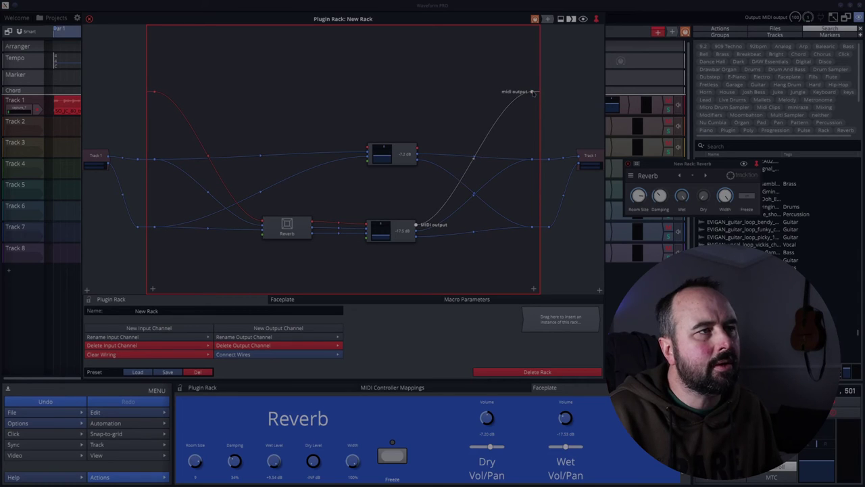
# Step: Wire MIDI from the rack input through the dry volume plugin, and connect both volume plugins' MIDI outputs to the rack output
pyautogui.moveTo(532, 92); pyautogui.dragTo(533, 92)
pyautogui.moveTo(154, 92); pyautogui.dragTo(367, 147)
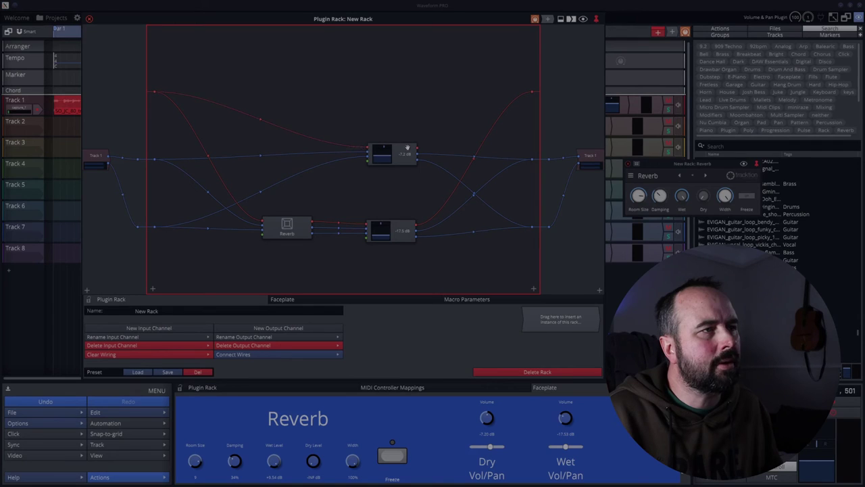
pyautogui.moveTo(502, 113); pyautogui.dragTo(533, 92)
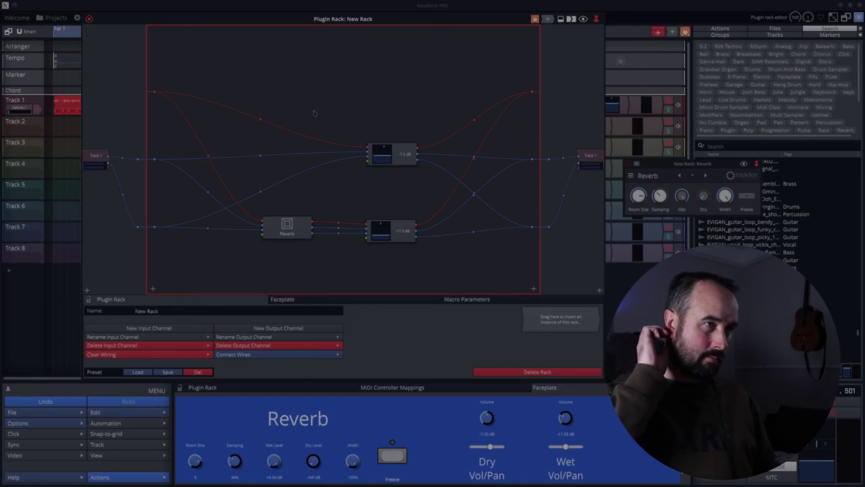
# Step: Add a Text utility plugin to the rack and place it in the empty area above the dry path
pyautogui.rightClick(272, 83)
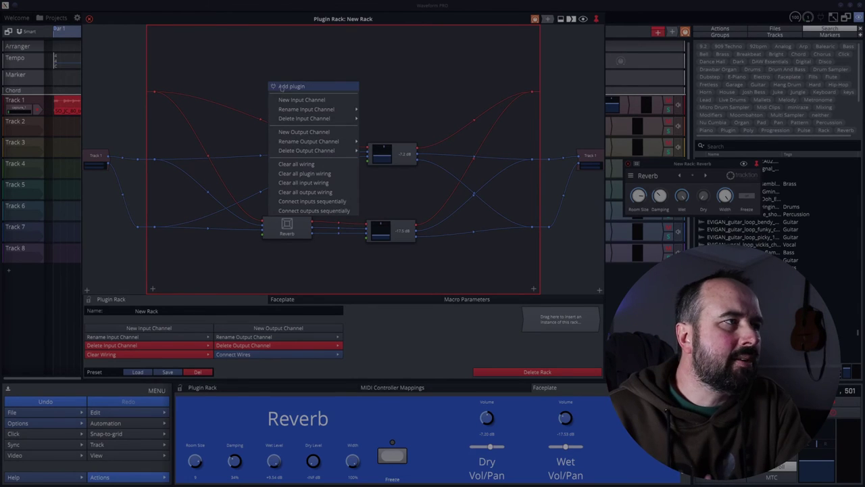
pyautogui.moveTo(315, 110)
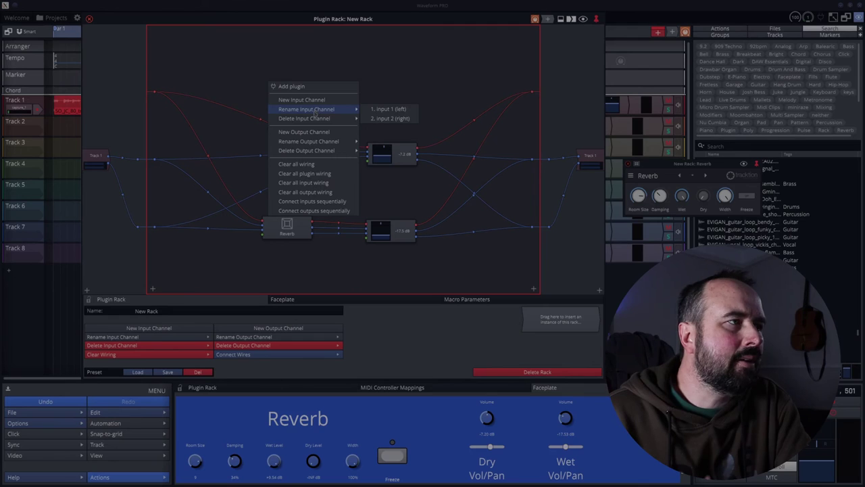
pyautogui.click(292, 86)
pyautogui.moveTo(617, 109)
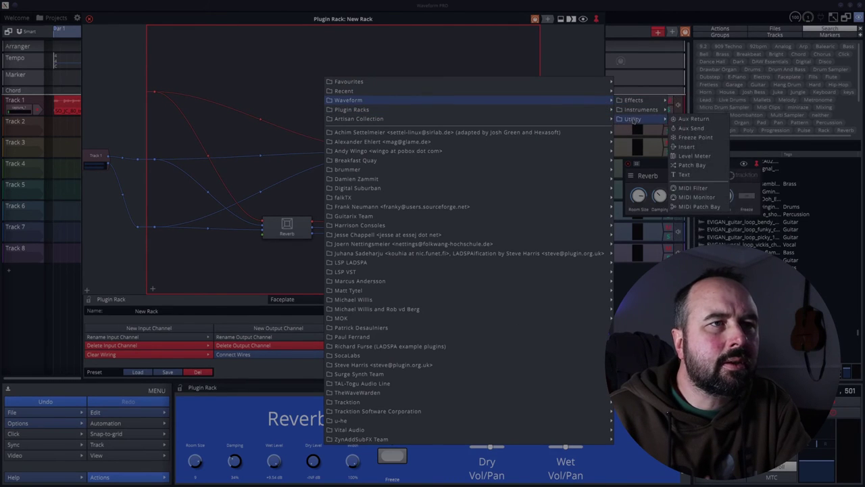
pyautogui.click(684, 175)
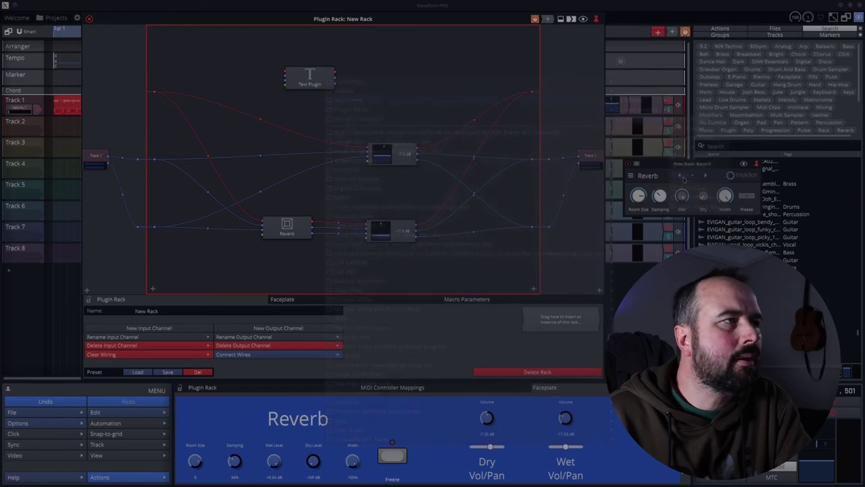
pyautogui.moveTo(310, 75); pyautogui.dragTo(342, 45)
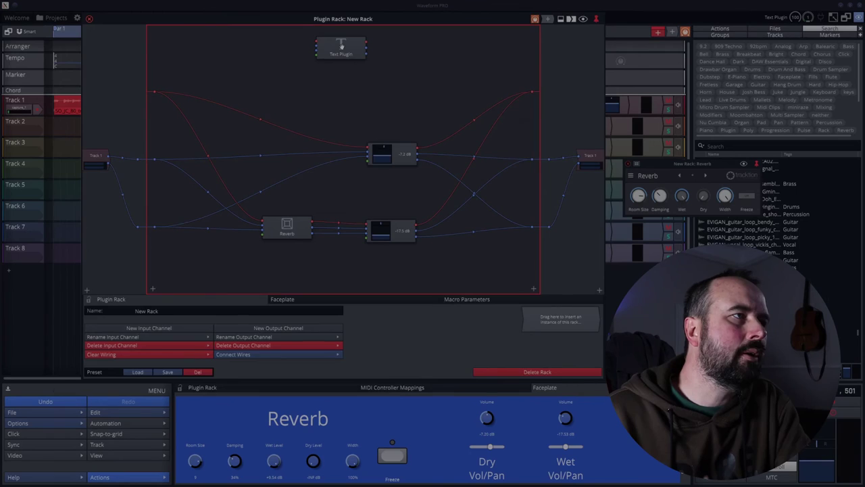
# Step: Name the Text plugin "Simple Reverb Rack", describe it as "Parallel Reverb with blend and faceplate", and view the note in its own window
pyautogui.doubleClick(341, 45)
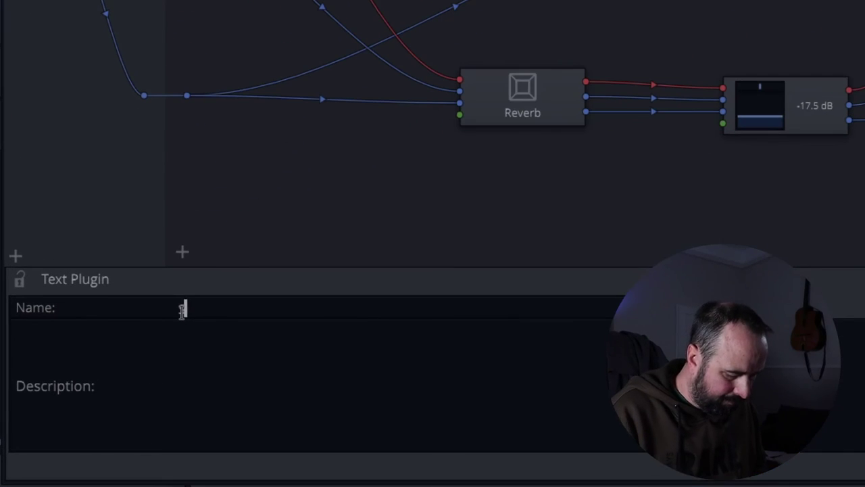
pyautogui.click(170, 325)
pyautogui.write('Simple Reverb Rack')
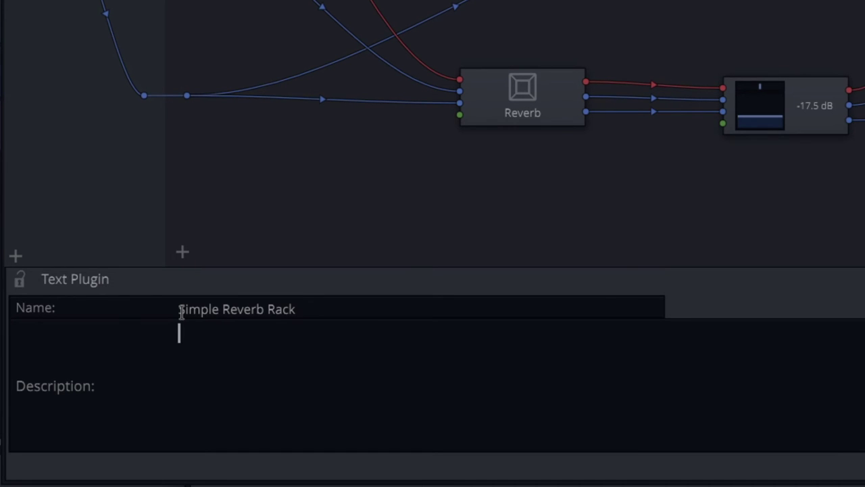
pyautogui.press('Tab')
pyautogui.write('Paral')
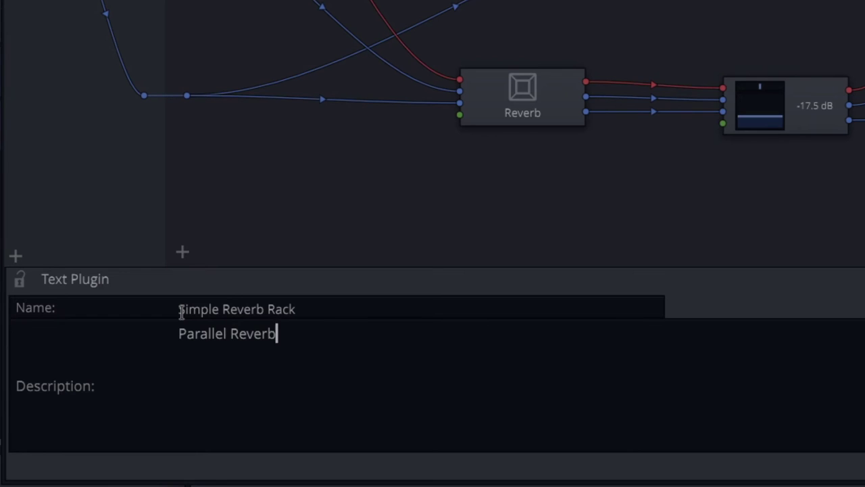
pyautogui.write('nd faceplate')
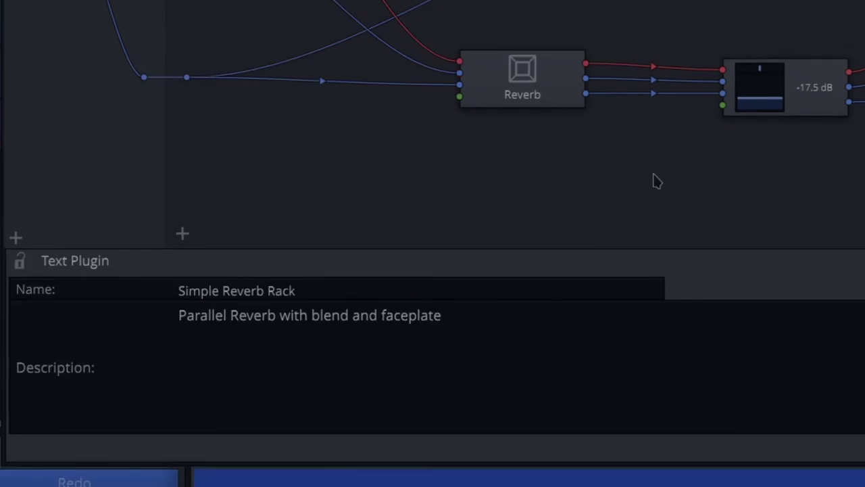
pyautogui.click(653, 199)
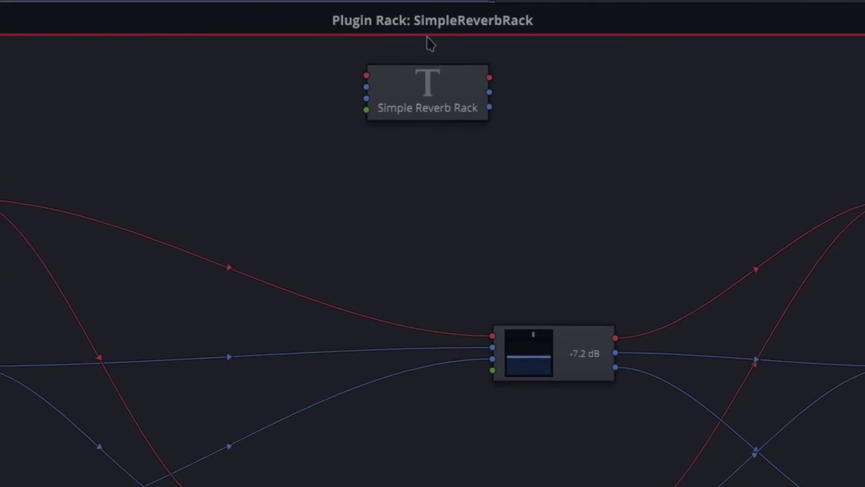
pyautogui.doubleClick(431, 49)
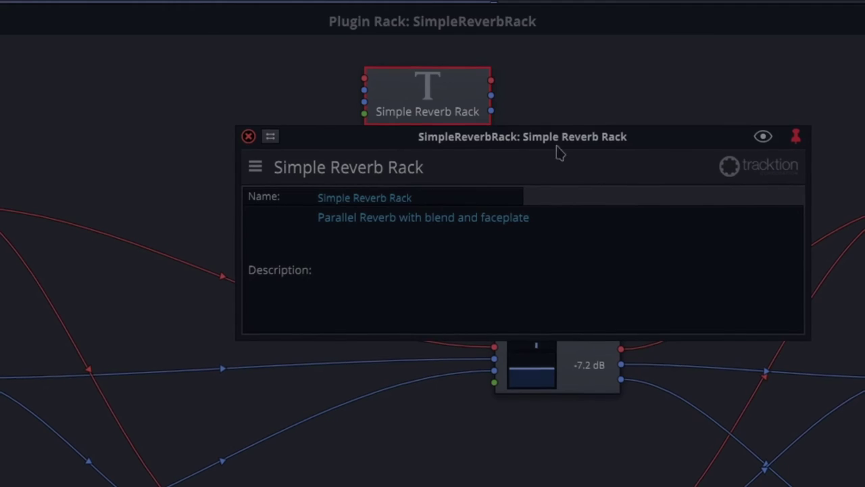
pyautogui.click(248, 136)
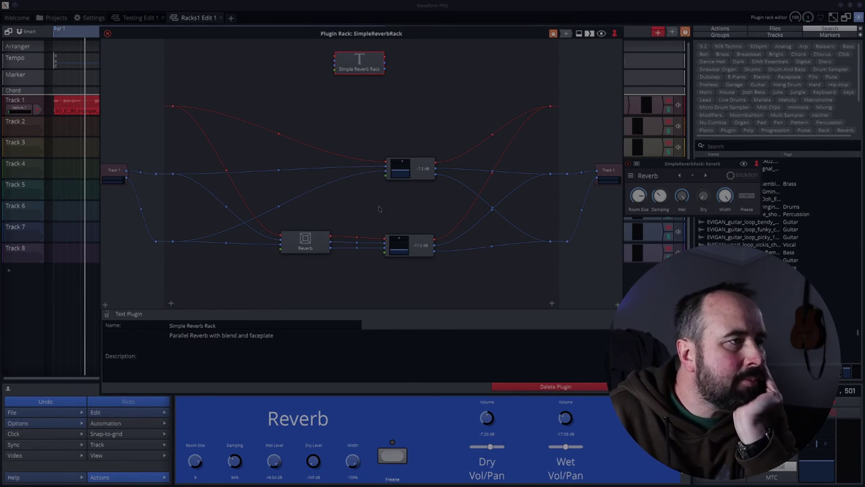
# Step: Load the generic factory Reverb preset into the Reverb plugin's own faceplate, skip the parameter assignment, and show the faceplate
pyautogui.click(315, 239)
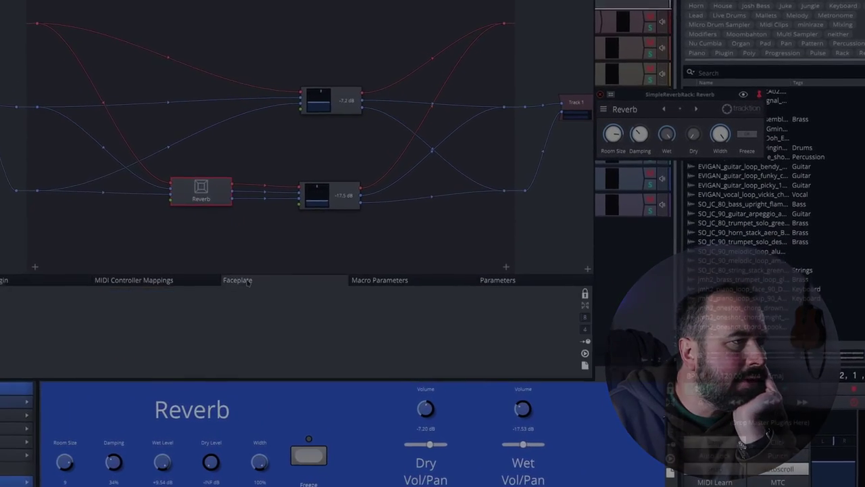
pyautogui.click(574, 282)
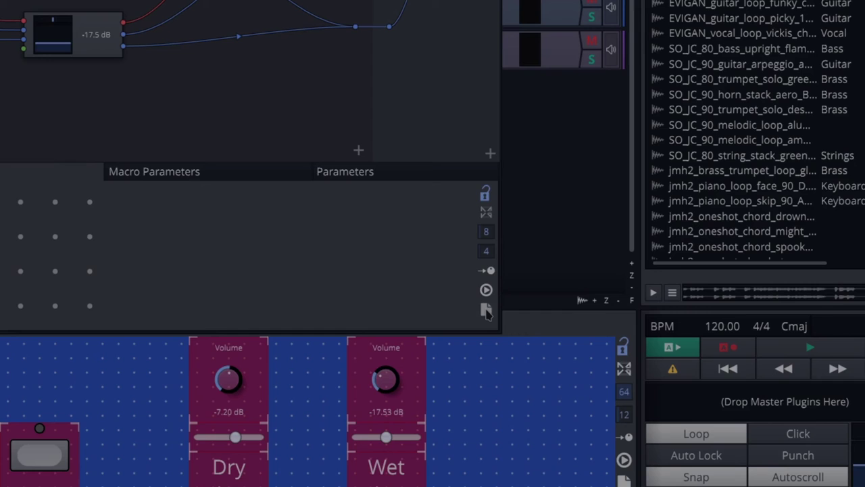
pyautogui.click(486, 309)
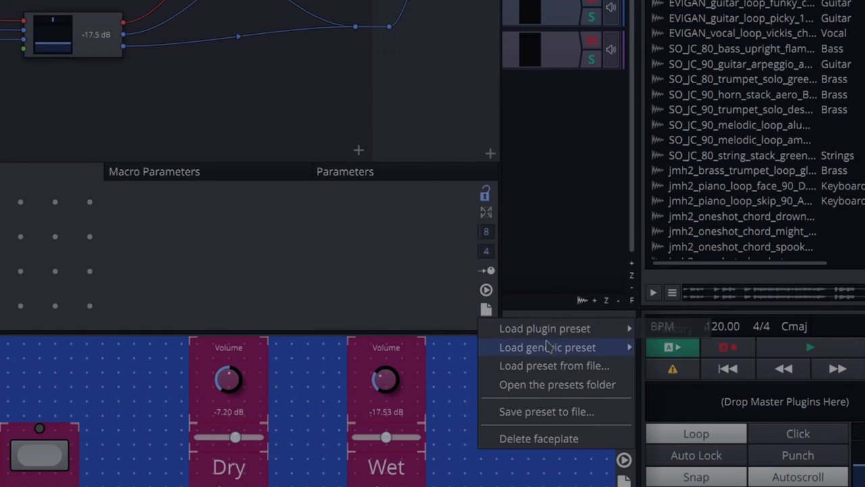
pyautogui.moveTo(548, 348)
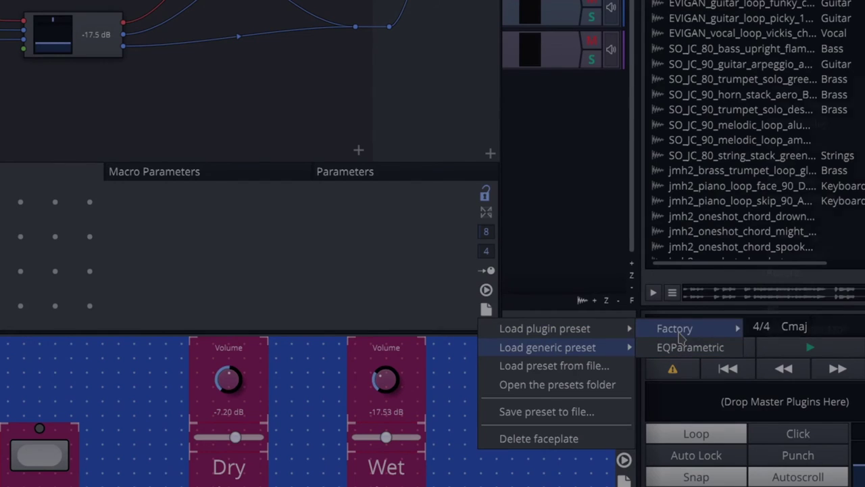
pyautogui.moveTo(670, 329)
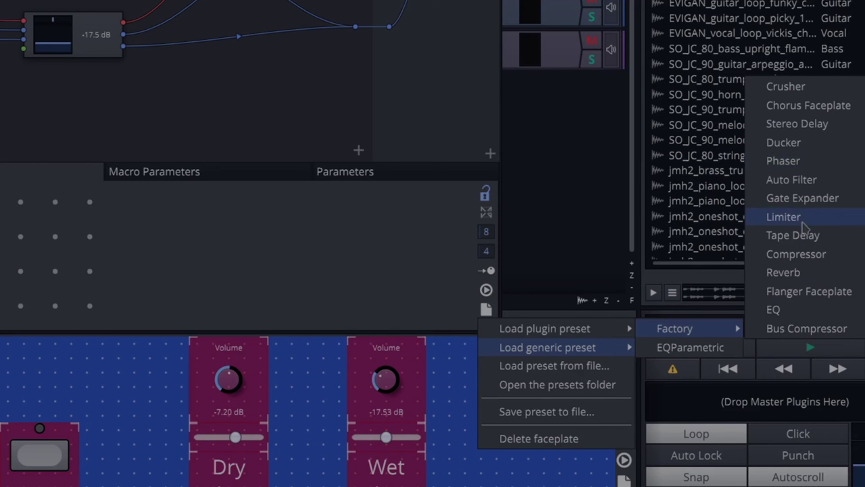
pyautogui.click(783, 271)
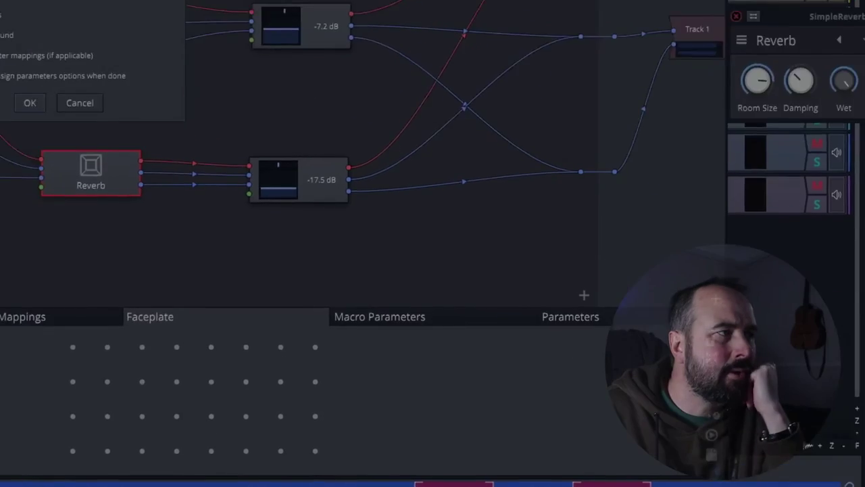
pyautogui.click(349, 309)
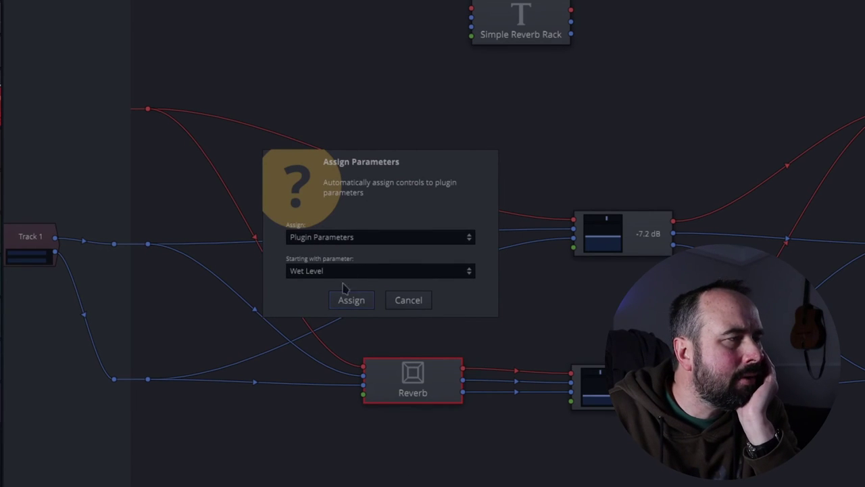
pyautogui.click(406, 301)
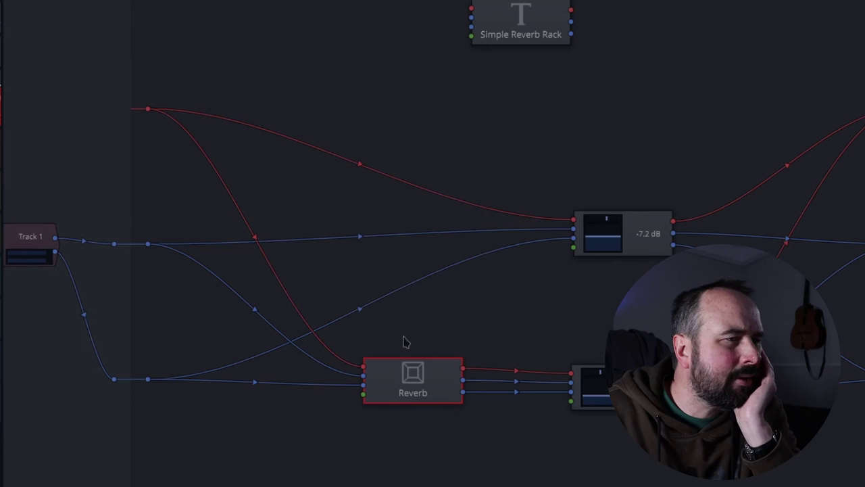
pyautogui.click(406, 445)
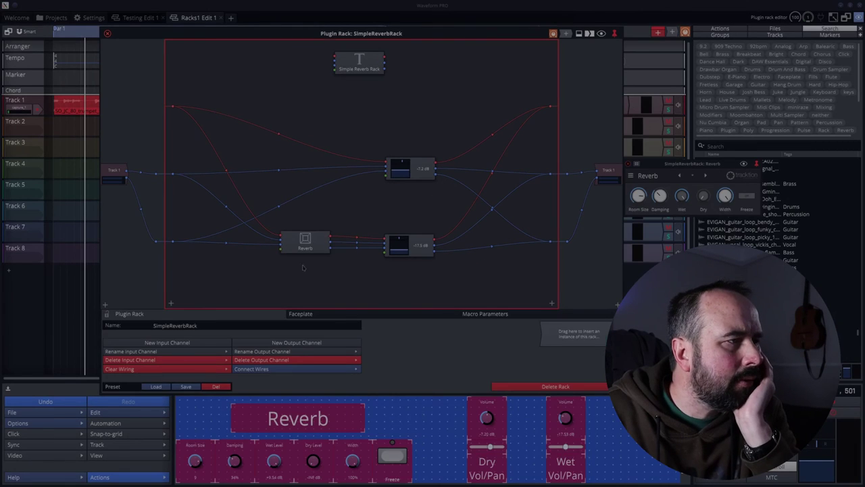
pyautogui.click(412, 381)
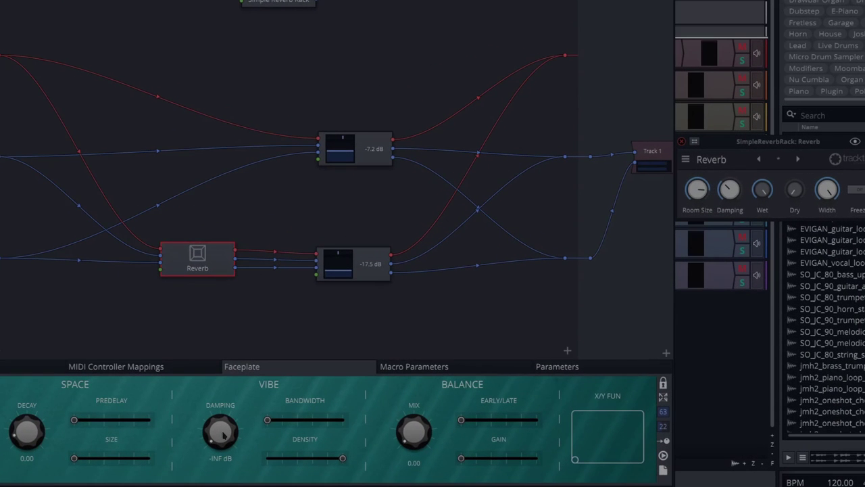
# Step: Examine the Reverb plugin's generic faceplate and its Decay control's options, comparing it with the rack's own faceplate
pyautogui.moveTo(222, 431)
pyautogui.mouseDown()
pyautogui.moveTo(227, 404)
pyautogui.moveTo(224, 448)
pyautogui.mouseUp()
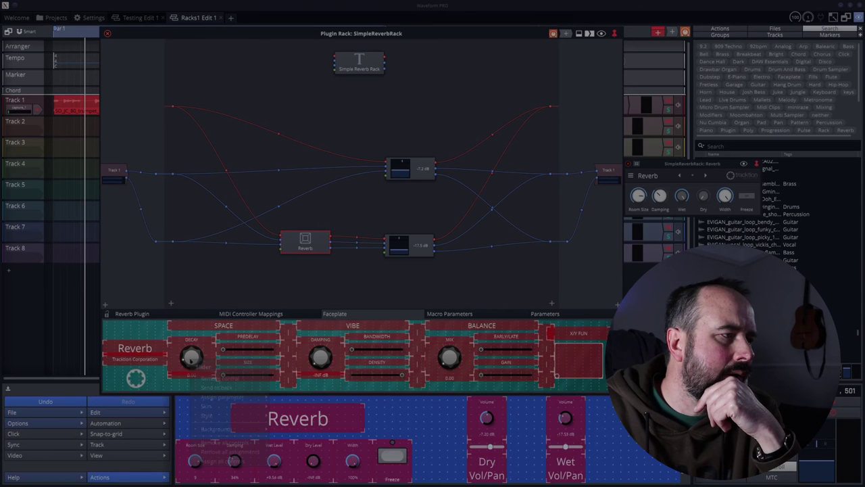
pyautogui.rightClick(191, 361)
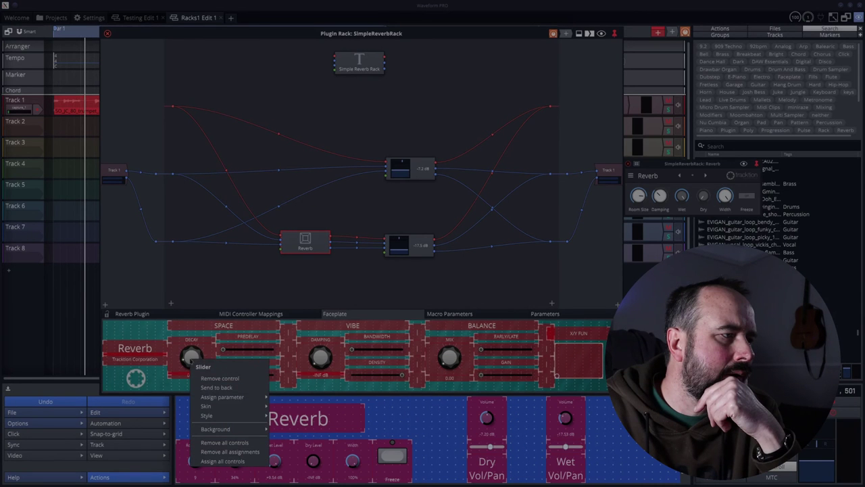
pyautogui.click(324, 298)
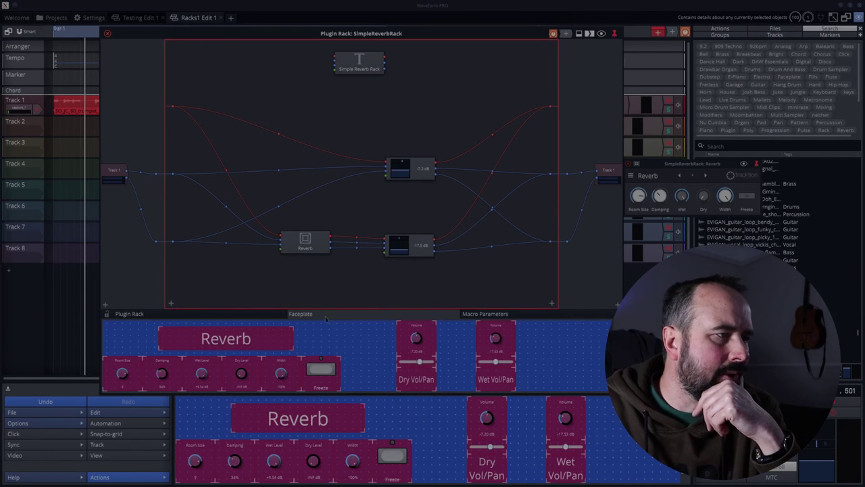
pyautogui.click(305, 242)
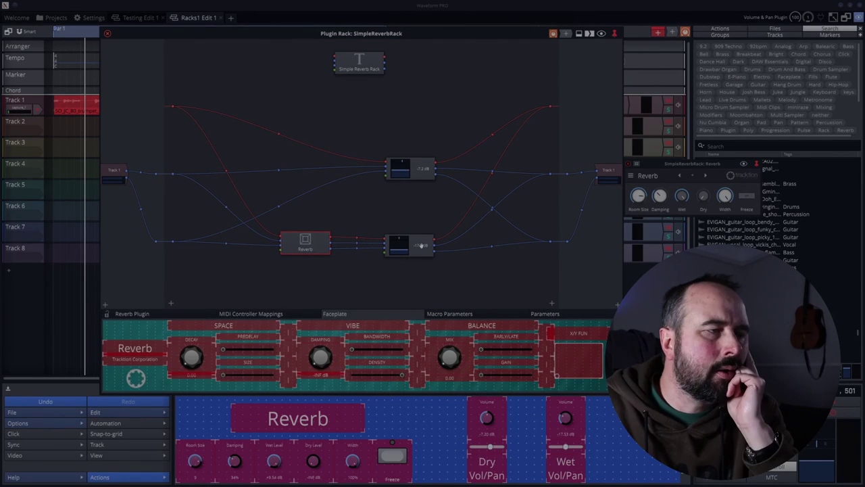
# Step: Add a Parameter control to the dry volume plugin's empty faceplate and assign it to Volume
pyautogui.rightClick(421, 167)
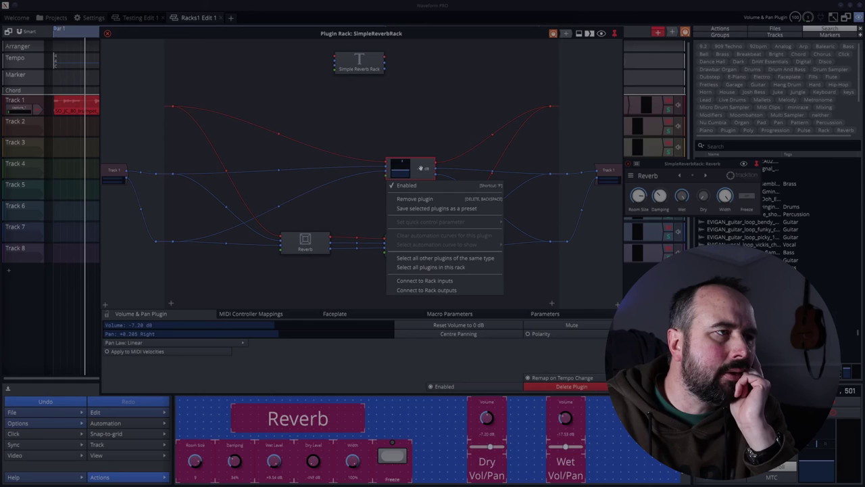
pyautogui.click(421, 168)
pyautogui.click(361, 315)
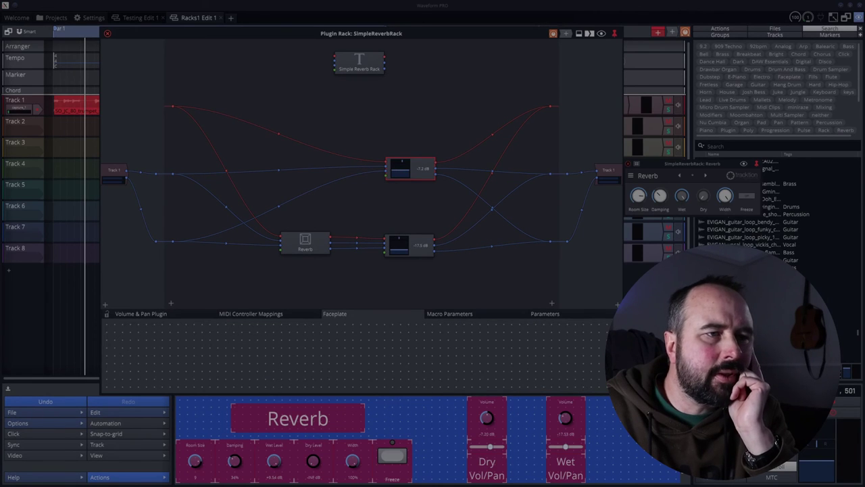
pyautogui.moveTo(147, 334); pyautogui.dragTo(198, 383)
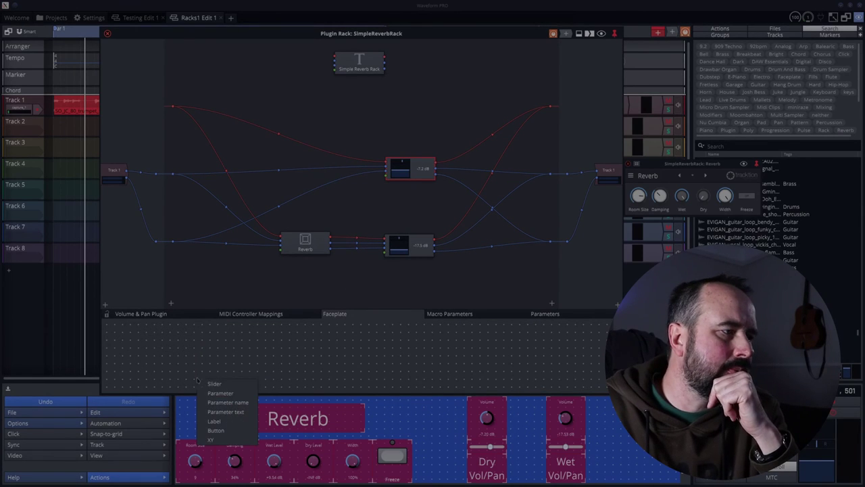
pyautogui.click(224, 392)
pyautogui.rightClick(171, 357)
pyautogui.moveTo(203, 394)
pyautogui.click(271, 385)
# Step: Add a wide slider beside the dry Volume control, give it the Linear horizontal style, and make it slightly taller
pyautogui.moveTo(207, 345); pyautogui.dragTo(430, 360)
pyautogui.click(447, 363)
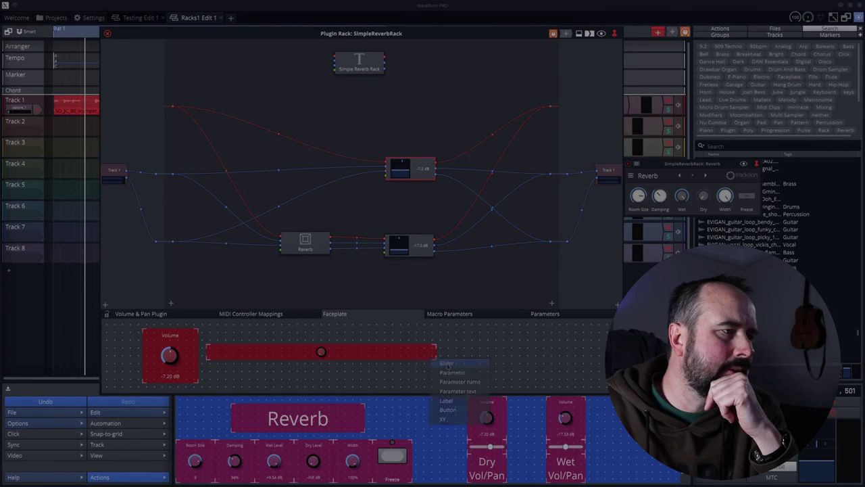
pyautogui.rightClick(323, 353)
pyautogui.moveTo(379, 408)
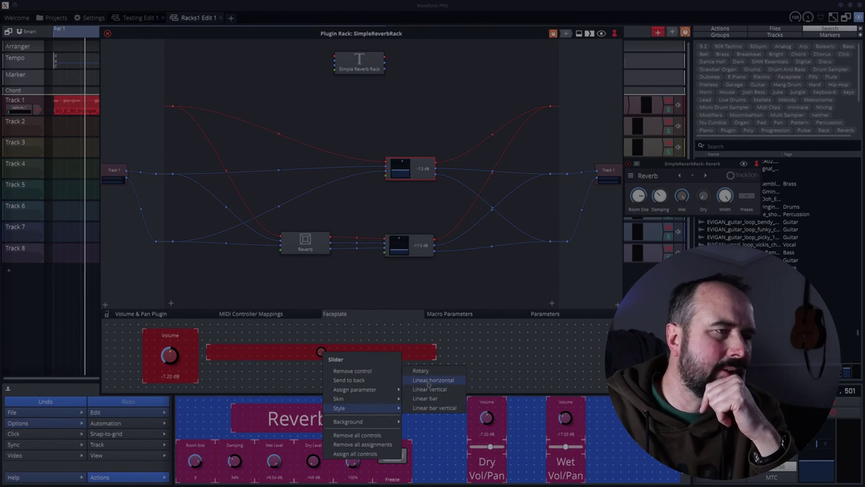
pyautogui.click(432, 380)
pyautogui.moveTo(245, 359); pyautogui.dragTo(242, 367)
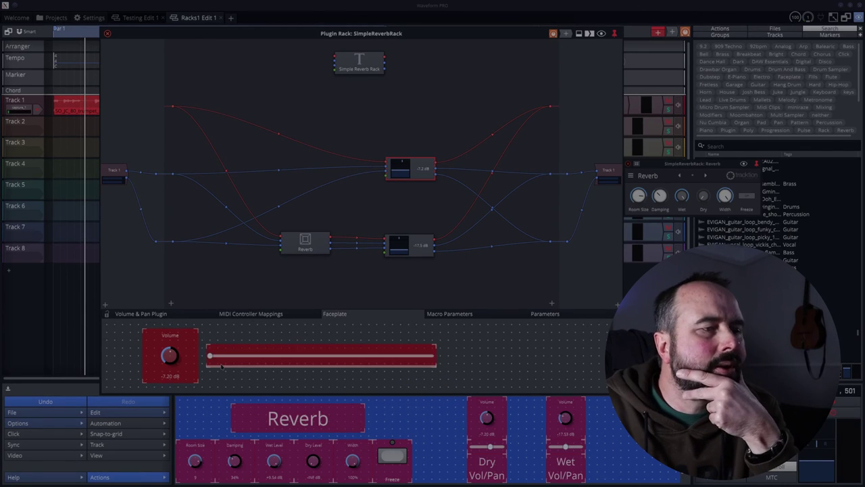
# Step: Assign the horizontal slider on the dry volume plugin's faceplate to the Pan parameter
pyautogui.rightClick(265, 353)
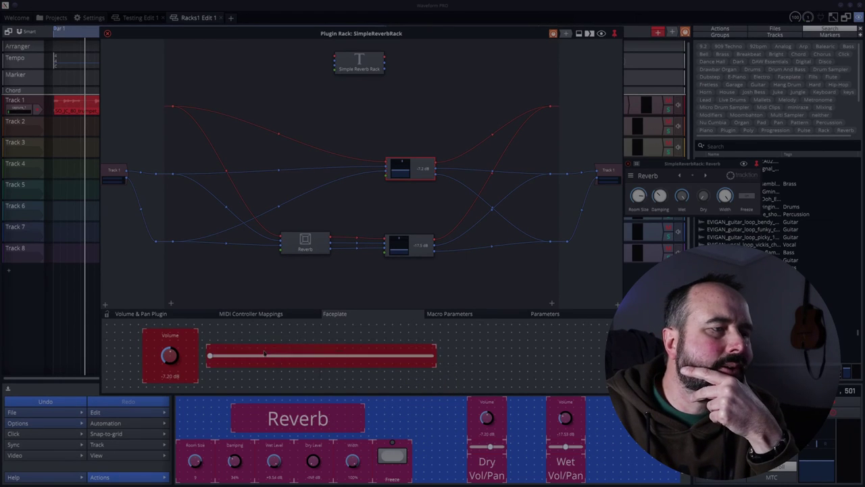
pyautogui.click(239, 347)
pyautogui.rightClick(274, 354)
pyautogui.moveTo(325, 391)
pyautogui.click(375, 392)
# Step: Add a label above the dry pan slider and set its text to "Dry Vol/Pan"
pyautogui.moveTo(274, 327); pyautogui.dragTo(399, 336)
pyautogui.click(415, 381)
pyautogui.rightClick(343, 335)
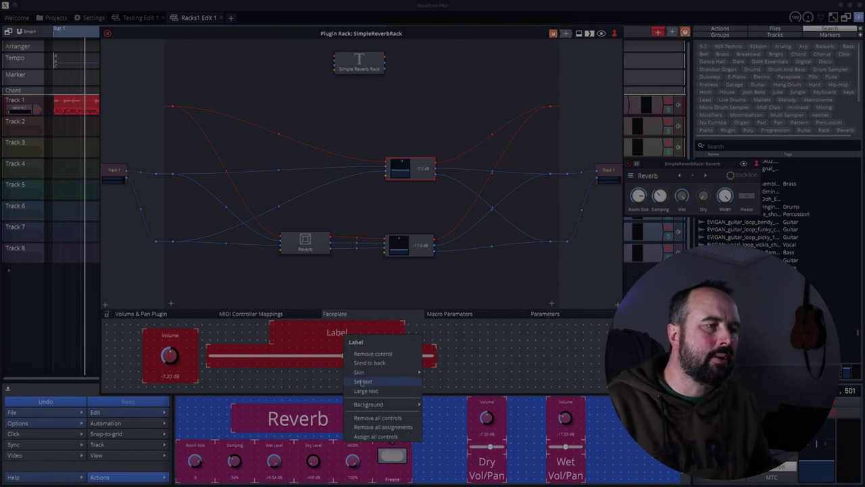
pyautogui.click(363, 381)
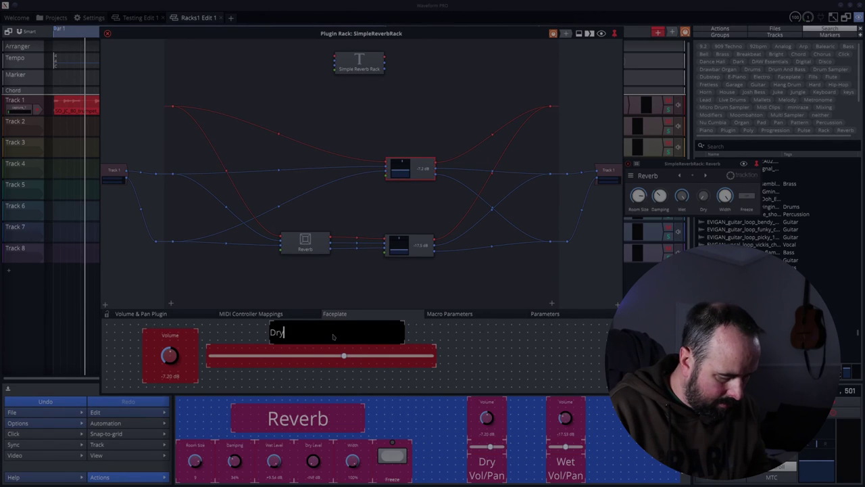
pyautogui.press('Return')
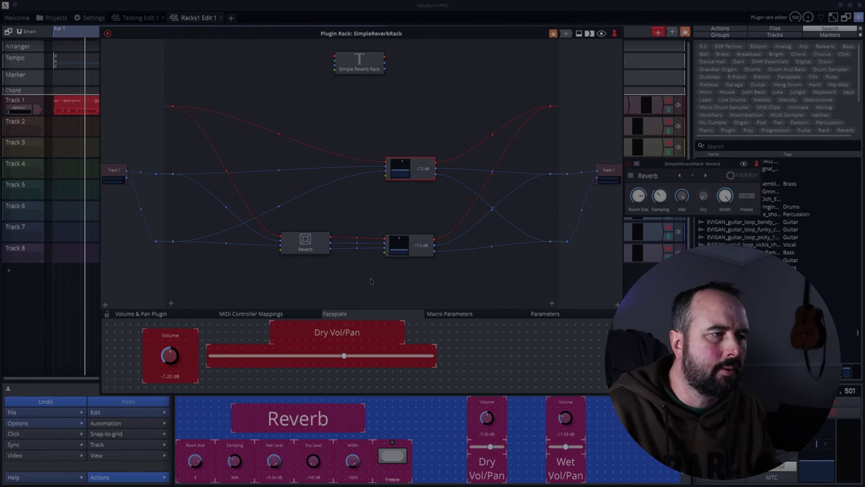
# Step: Lock the dry plugin's faceplate, then pan the dry path fully left and the wet path fully right
pyautogui.click(106, 313)
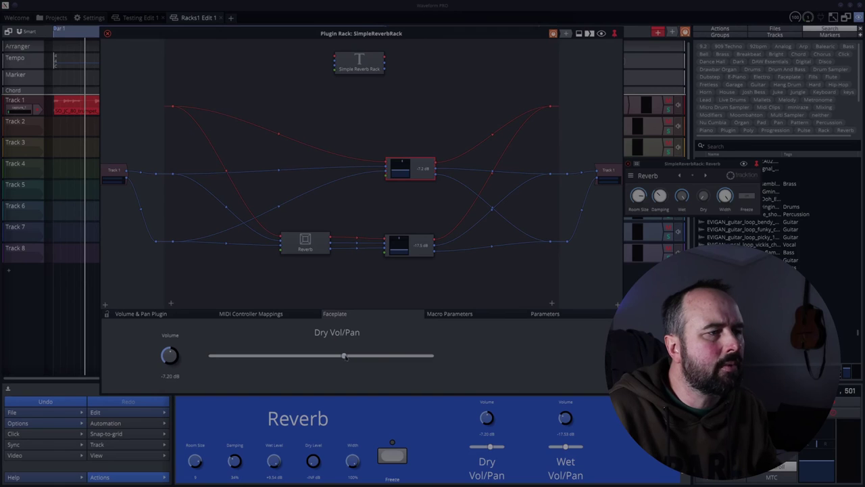
pyautogui.moveTo(399, 237); pyautogui.dragTo(412, 238)
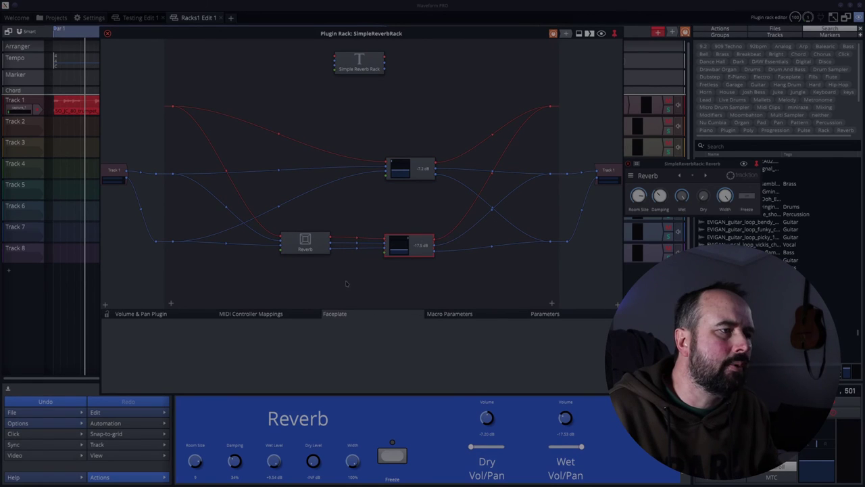
# Step: Unlock the wet volume plugin's faceplate and add a large Parameter control assigned to Volume
pyautogui.click(106, 313)
pyautogui.moveTo(308, 334); pyautogui.dragTo(357, 387)
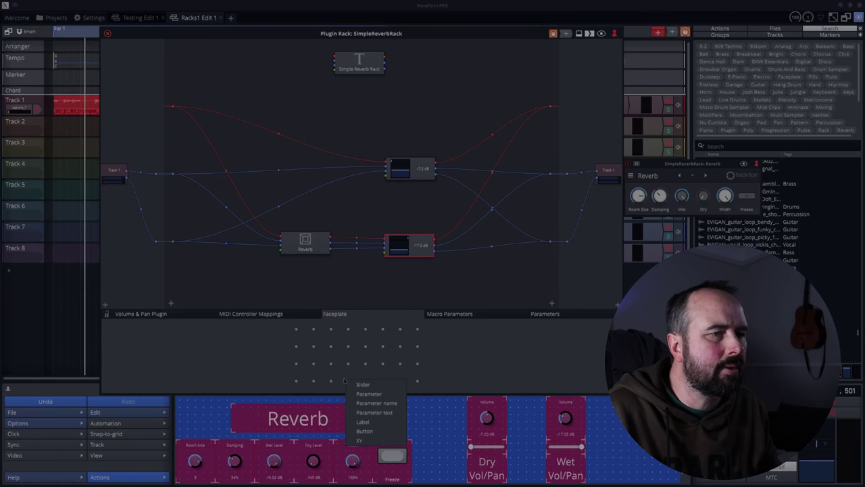
pyautogui.click(376, 394)
pyautogui.rightClick(326, 359)
pyautogui.moveTo(363, 400)
pyautogui.click(419, 393)
# Step: Add a second Parameter control beside the wet Volume control and give it the Linear horizontal style
pyautogui.moveTo(368, 342); pyautogui.dragTo(415, 363)
pyautogui.click(434, 376)
pyautogui.rightClick(392, 358)
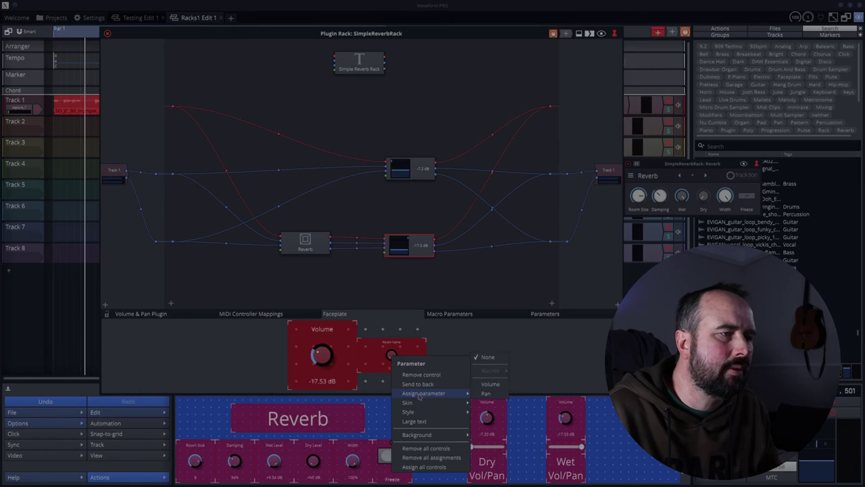
pyautogui.moveTo(408, 412)
pyautogui.click(491, 386)
# Step: Add a label above the wet horizontal slider and try to set its text to "Wet Vol/Pan"
pyautogui.moveTo(358, 321); pyautogui.dragTo(410, 336)
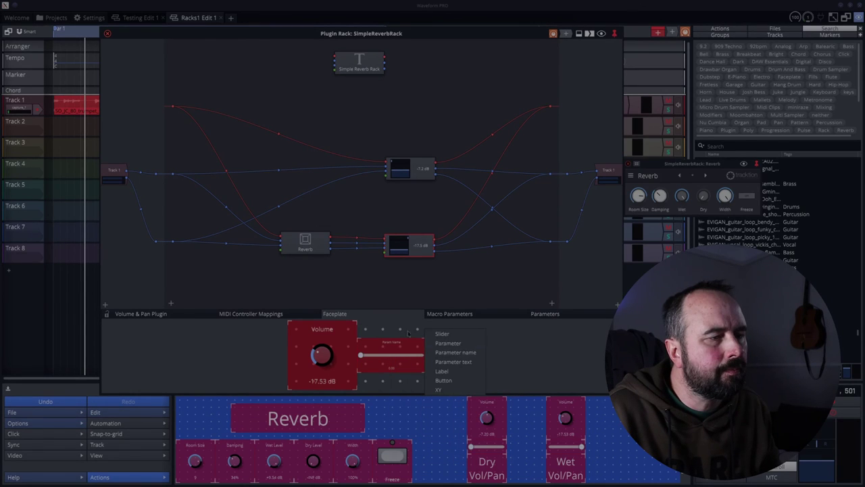
pyautogui.click(442, 371)
pyautogui.rightClick(392, 330)
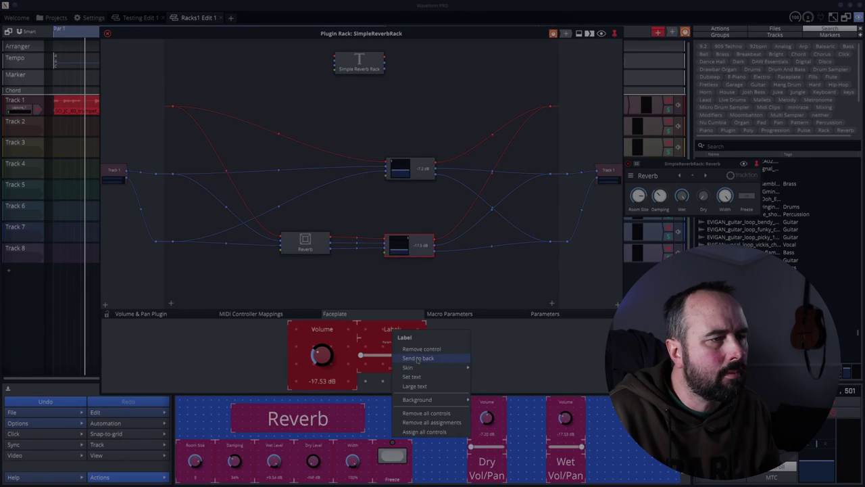
pyautogui.click(411, 386)
pyautogui.write('Wet Vol/Pan')
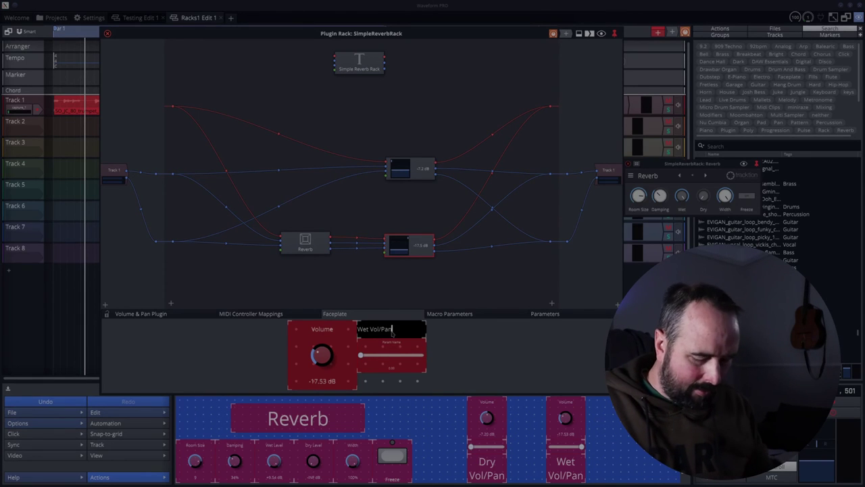
pyautogui.press('Return')
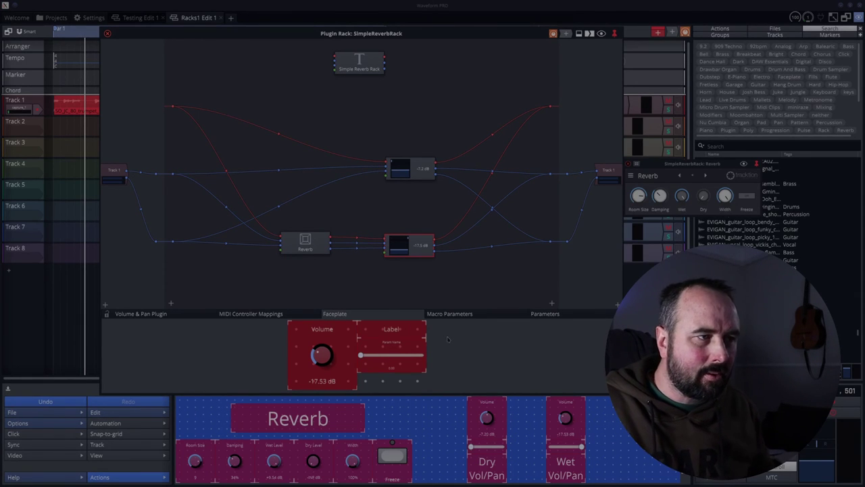
# Step: Set the text of the label above the wet slider to "Wet Vol/Pan" and lock the faceplate
pyautogui.rightClick(400, 330)
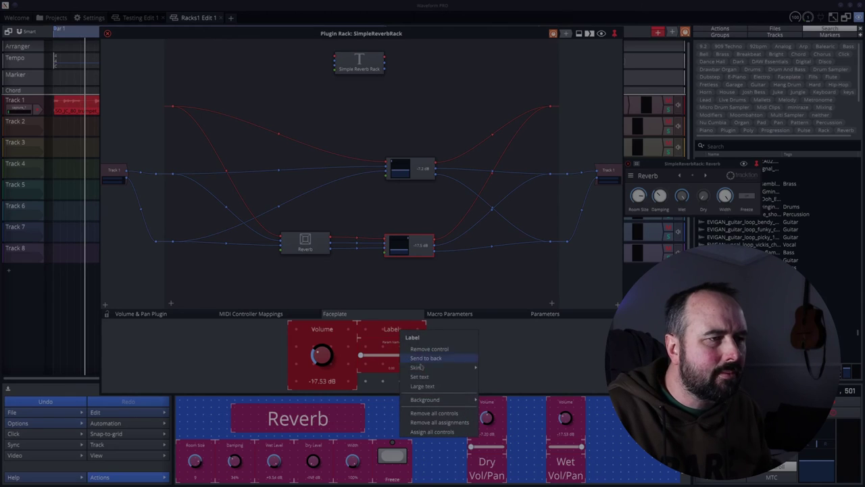
pyautogui.click(419, 380)
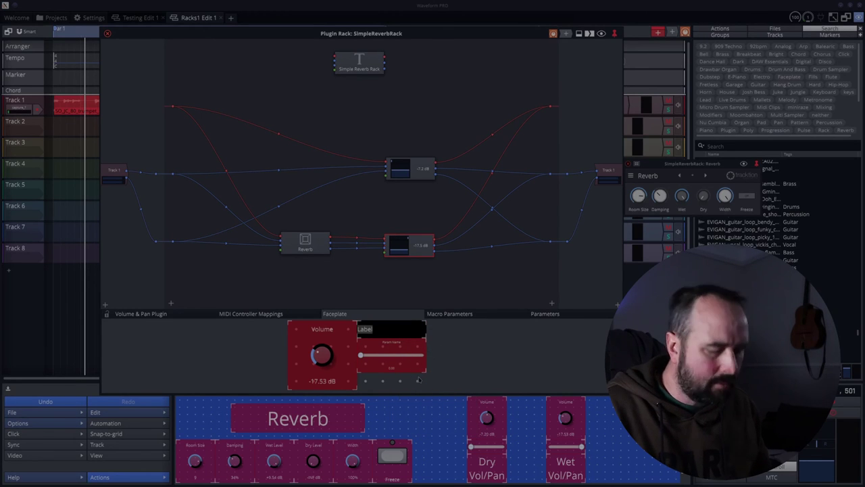
pyautogui.write('Wet Vo')
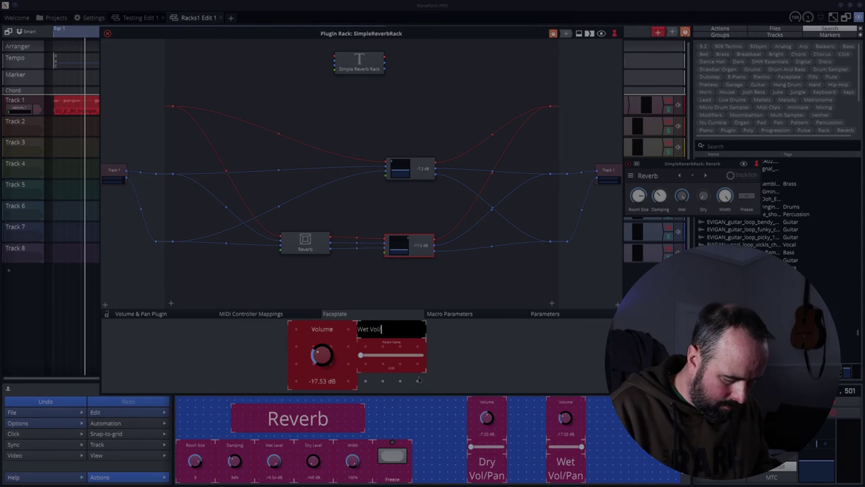
pyautogui.write('l/Pan')
pyautogui.press('Return')
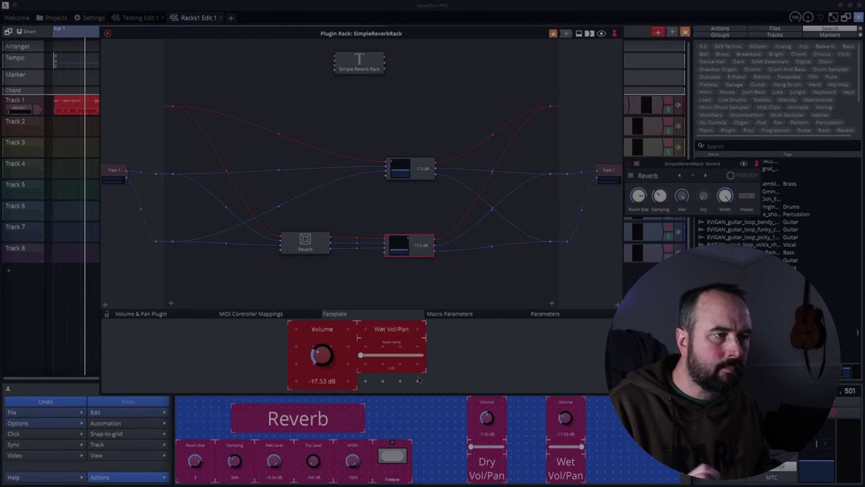
pyautogui.click(796, 17)
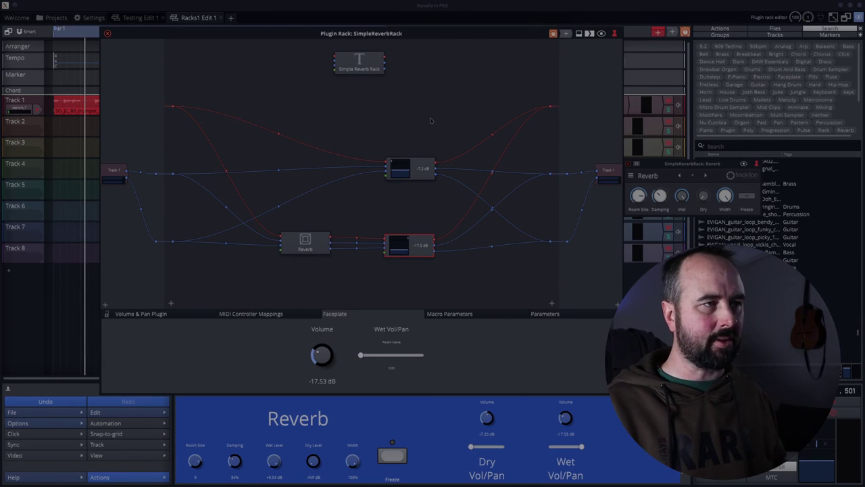
# Step: Compare the faceplates of the rack, the Reverb plugin, and the wet and dry volume plugins
pyautogui.click(245, 265)
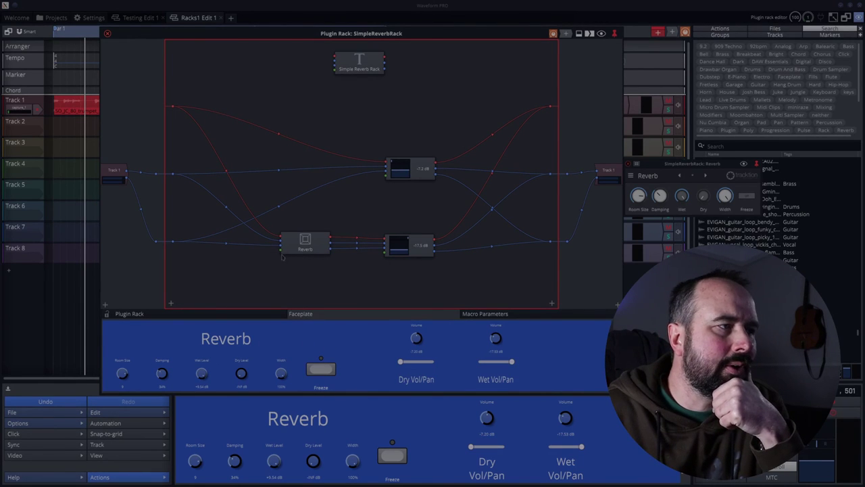
pyautogui.click(305, 248)
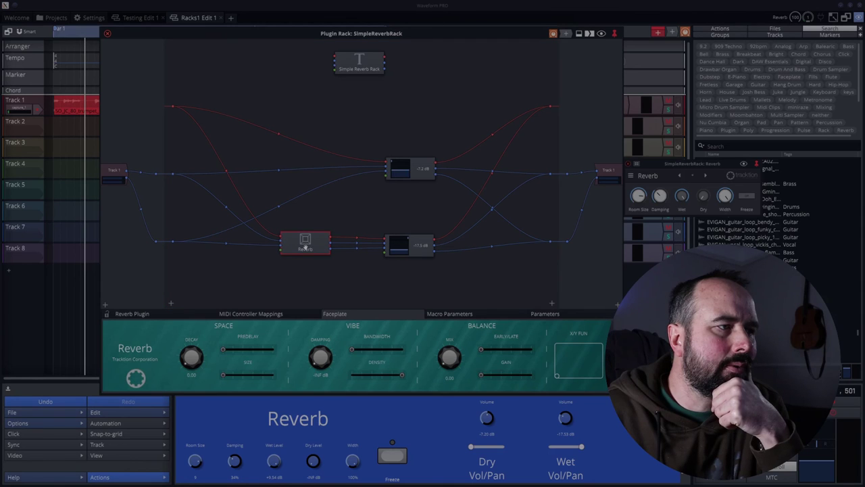
pyautogui.click(342, 286)
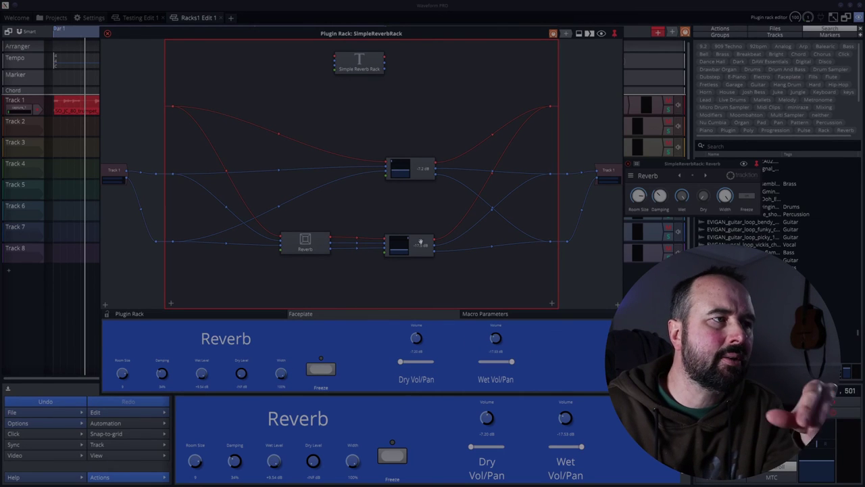
pyautogui.click(415, 246)
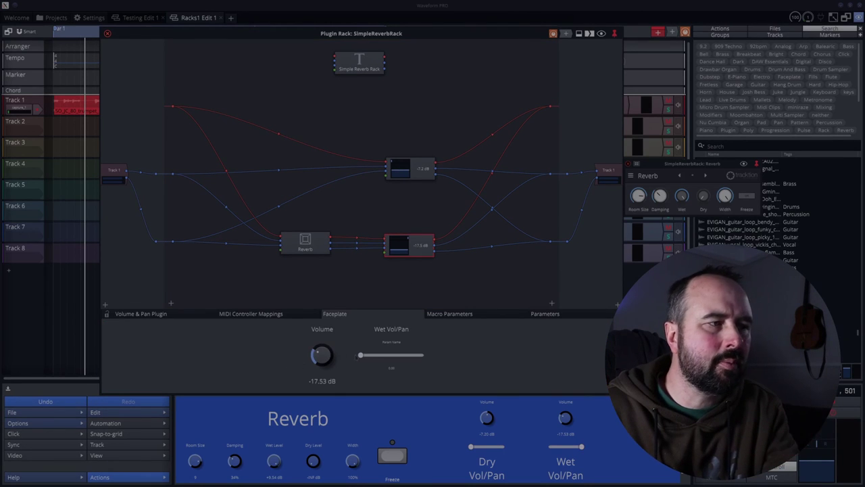
pyautogui.click(419, 172)
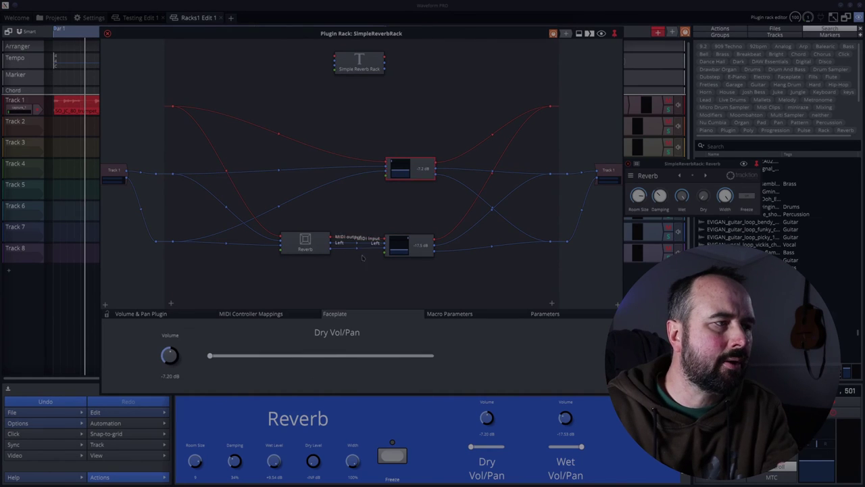
# Step: Show the rack in the Stack editor and enlarge its window to display the plugins' faceplates
pyautogui.click(371, 305)
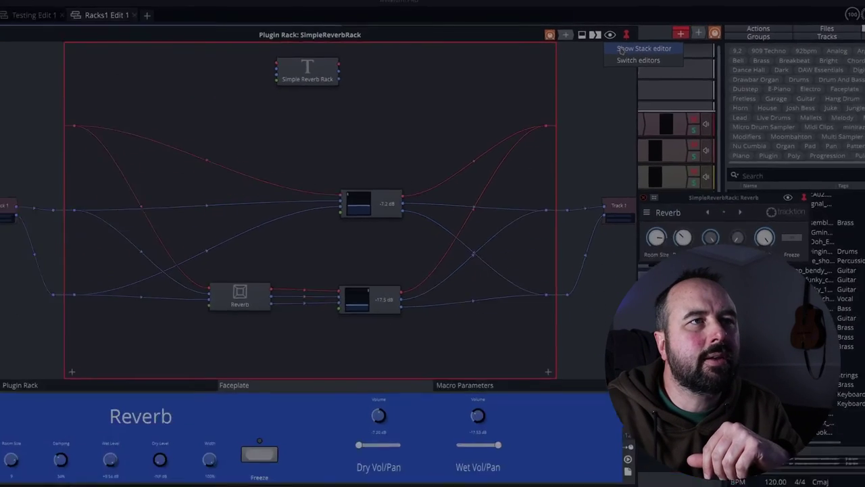
pyautogui.click(669, 60)
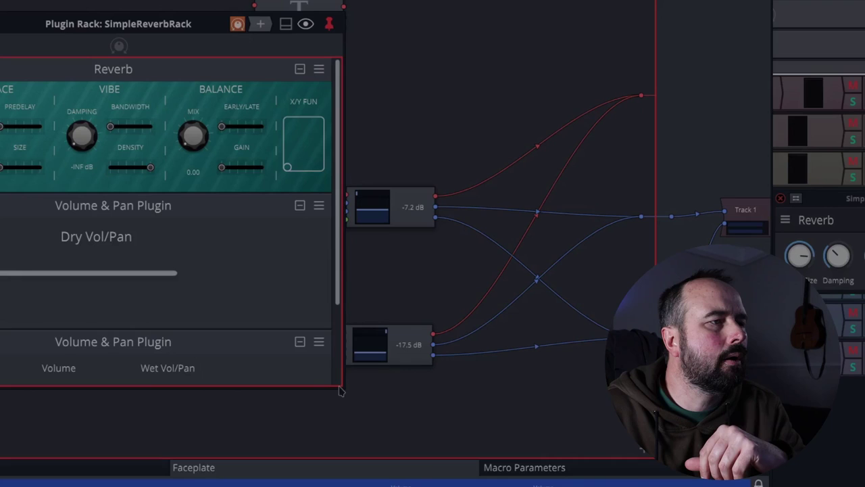
pyautogui.moveTo(342, 395); pyautogui.dragTo(587, 484)
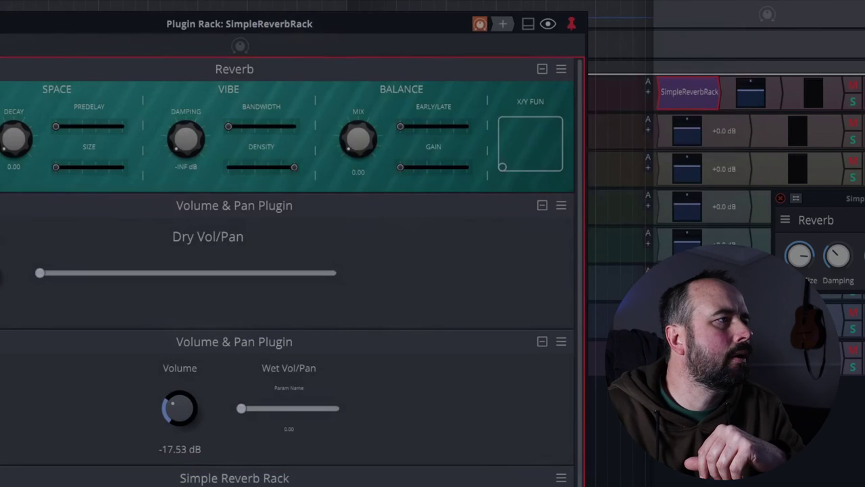
# Step: Switch the rack window from the Stack editor back to the wiring editor
pyautogui.moveTo(162, 33); pyautogui.dragTo(295, 0)
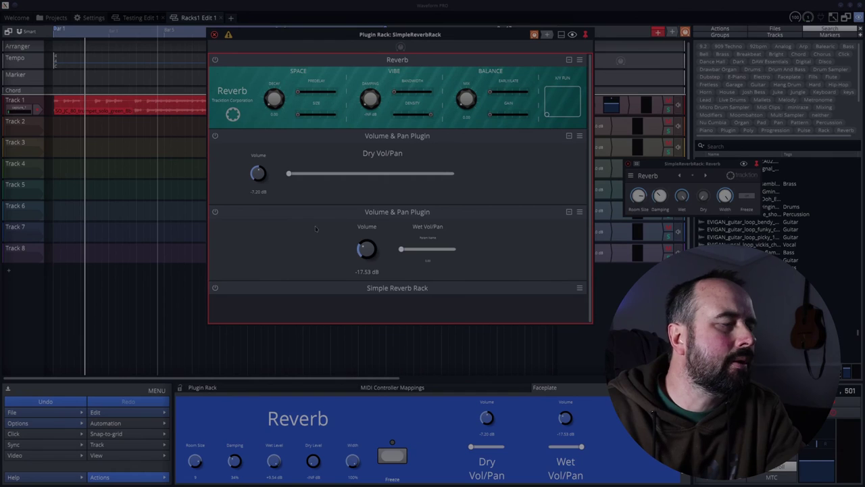
pyautogui.click(289, 294)
pyautogui.click(214, 211)
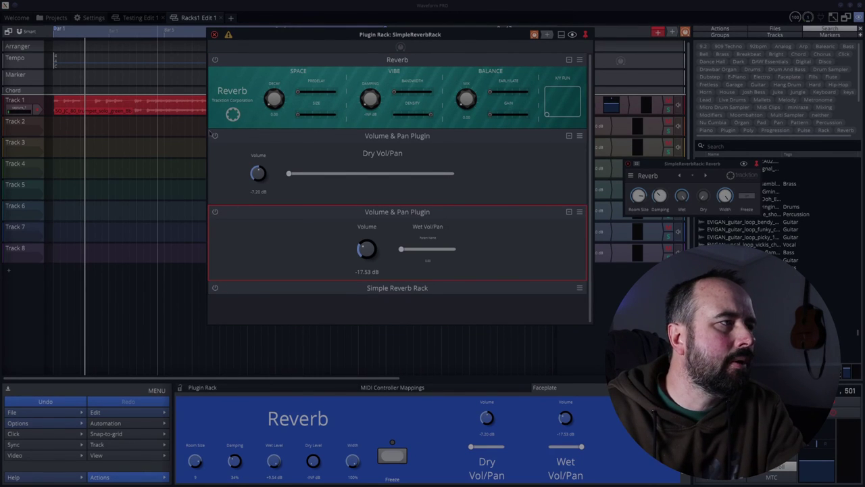
pyautogui.click(585, 106)
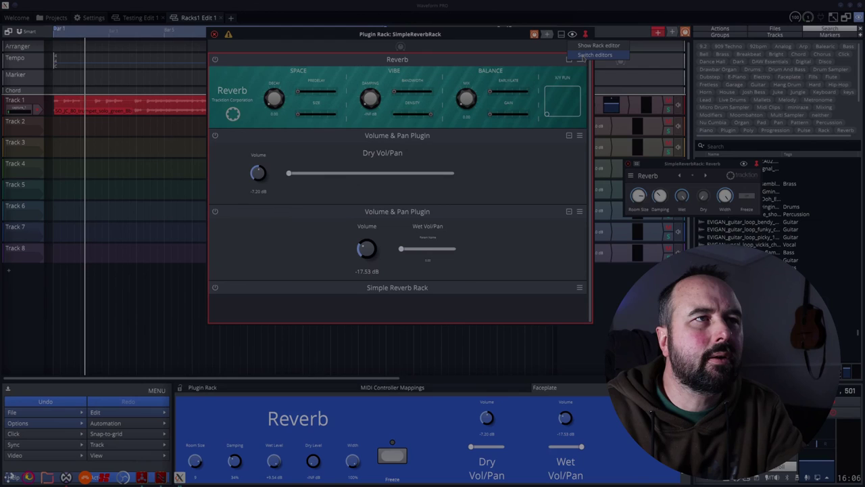
pyautogui.click(581, 56)
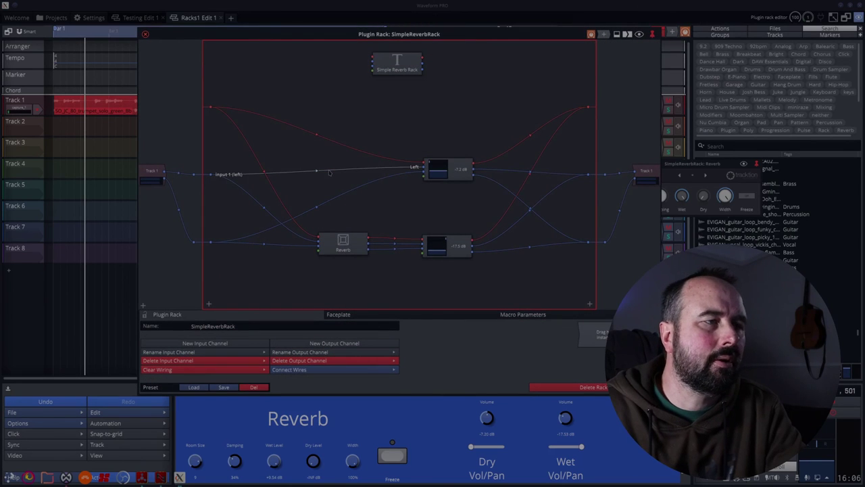
# Step: Move the wet volume plugin closer to Reverb and add a Tracktion #TEqualiser plugin just after it on the wet path
pyautogui.moveTo(460, 246); pyautogui.dragTo(425, 247)
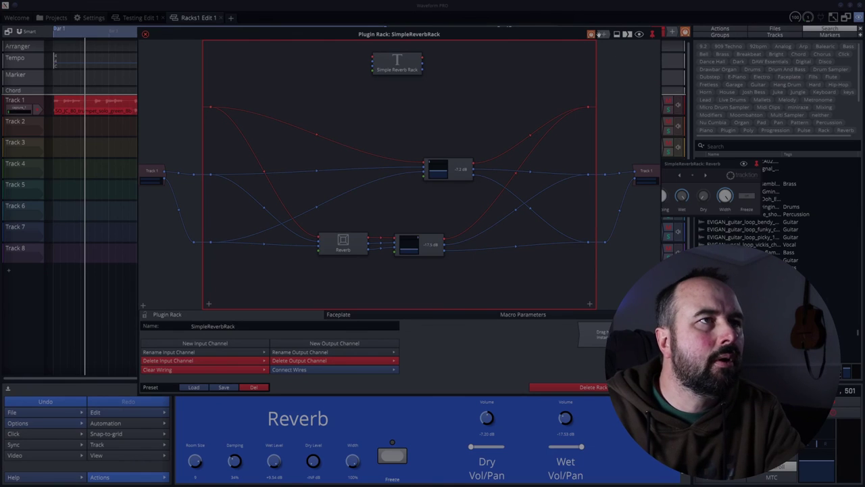
pyautogui.moveTo(795, 17); pyautogui.dragTo(576, 174)
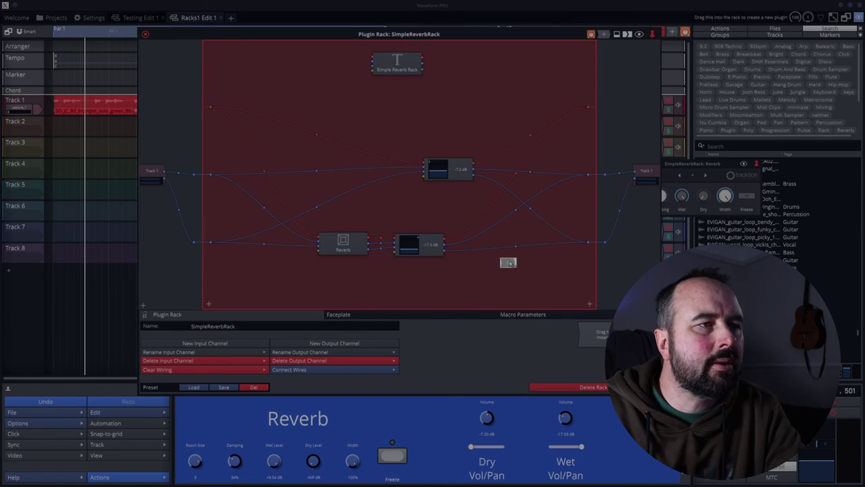
pyautogui.moveTo(509, 263); pyautogui.dragTo(508, 263)
pyautogui.moveTo(400, 88)
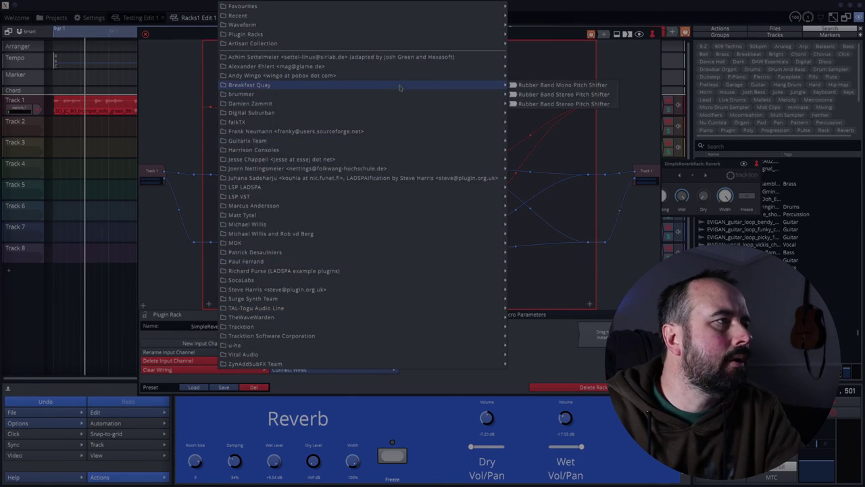
pyautogui.moveTo(389, 30)
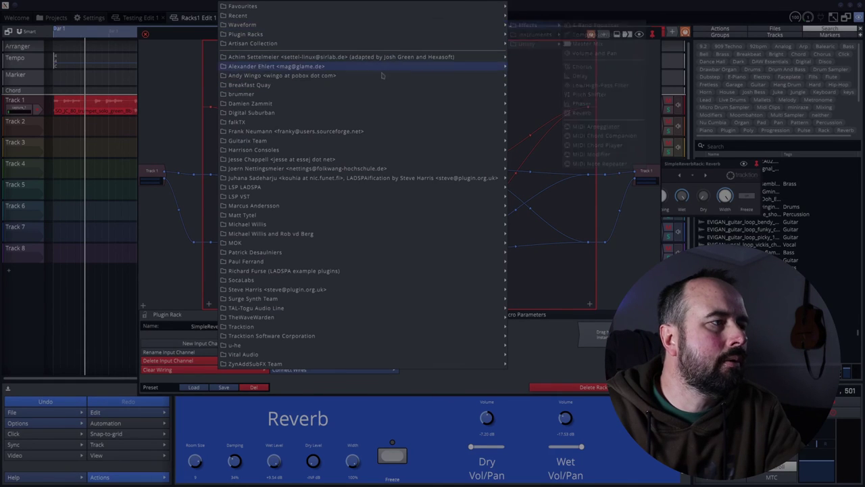
pyautogui.moveTo(383, 250)
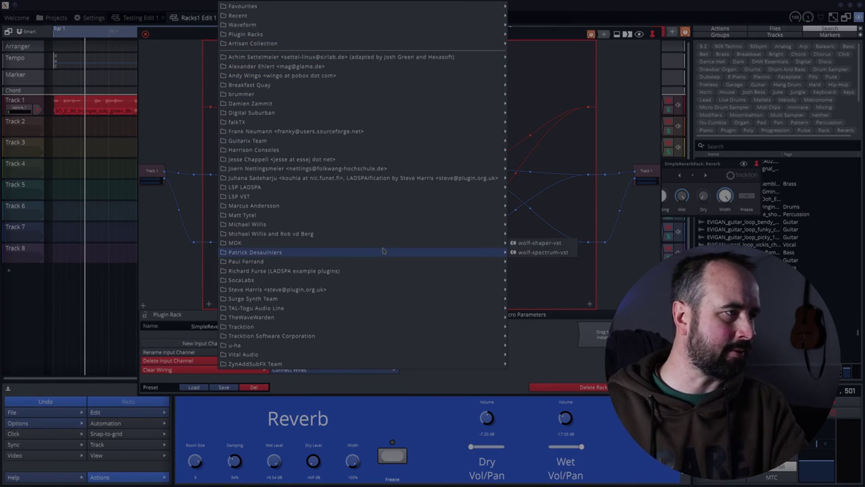
pyautogui.moveTo(400, 326)
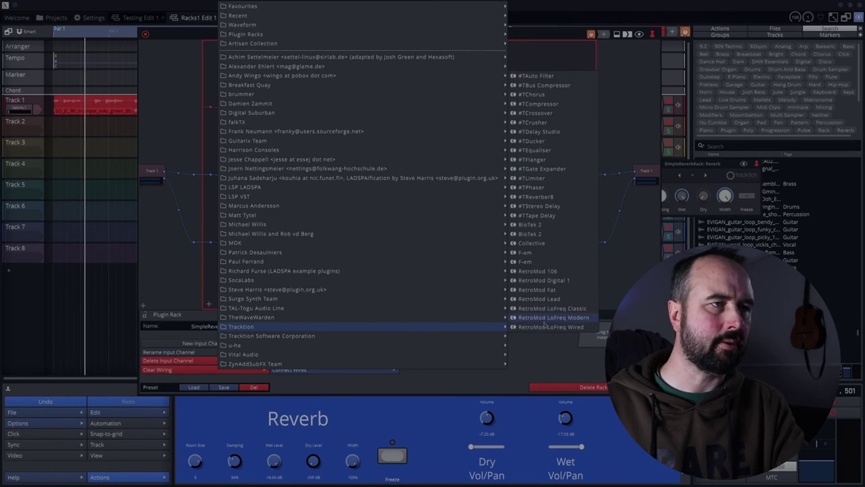
pyautogui.click(533, 150)
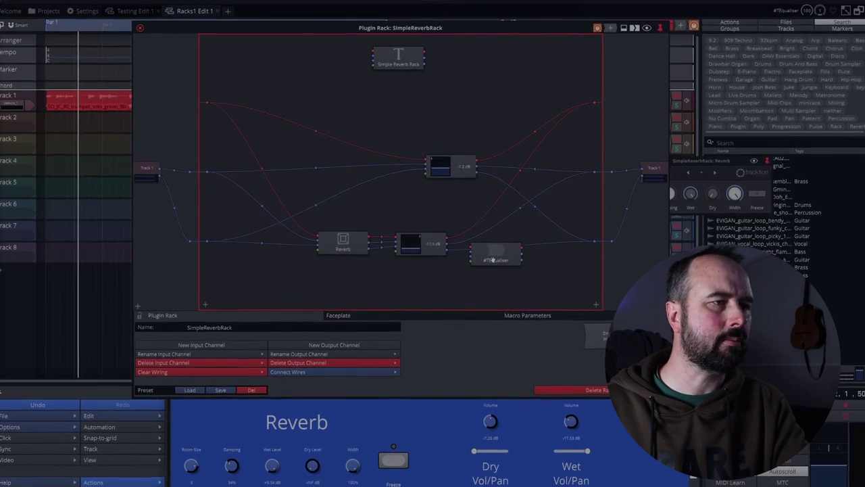
pyautogui.moveTo(495, 260); pyautogui.dragTo(499, 272)
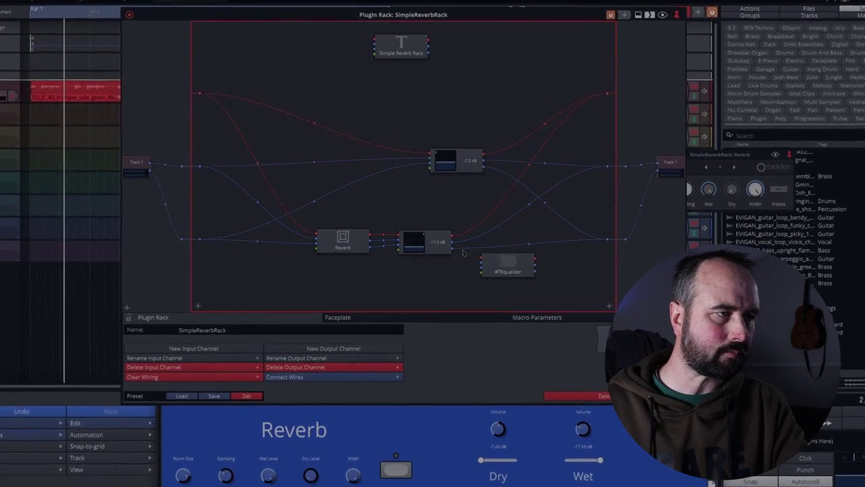
# Step: Route the wet volume plugin's left, right and MIDI outputs through #TEqualiser to the rack outputs, and line up Reverb and the wet volume with it
pyautogui.moveTo(453, 241); pyautogui.dragTo(557, 250)
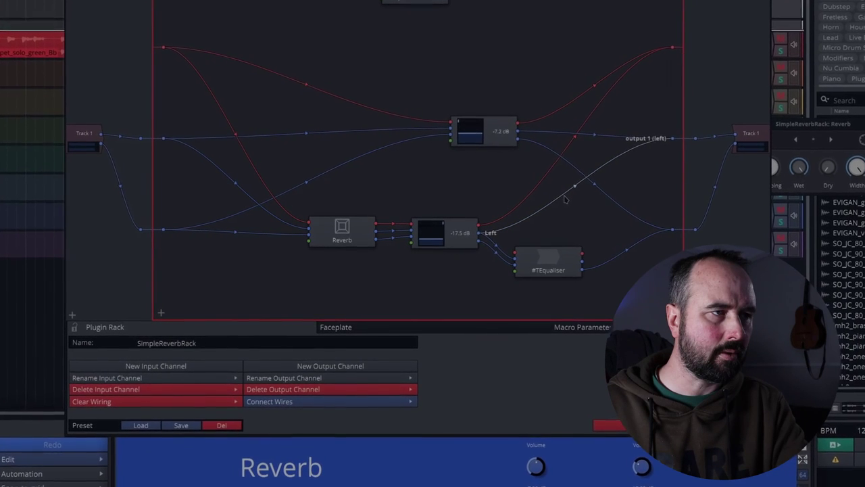
pyautogui.moveTo(565, 196); pyautogui.dragTo(584, 261)
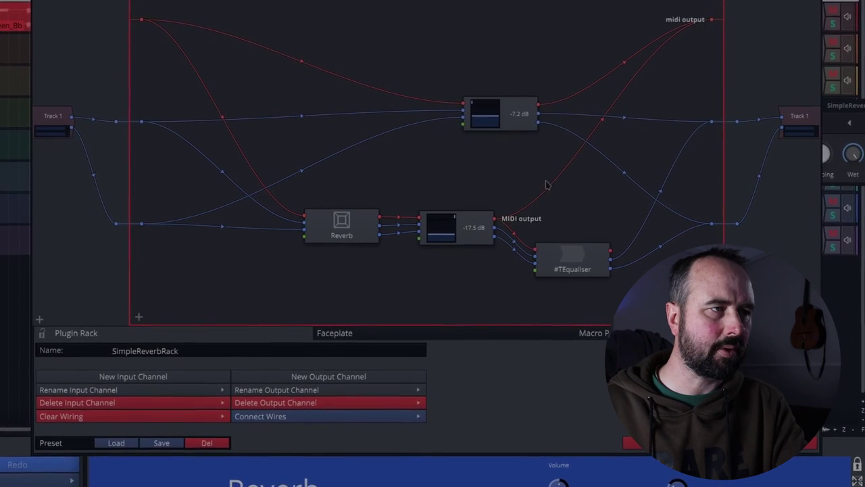
pyautogui.moveTo(548, 188); pyautogui.dragTo(568, 211)
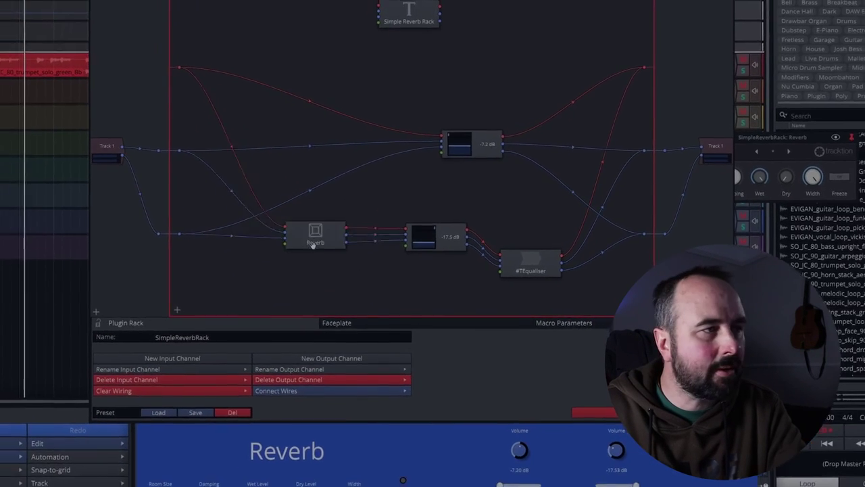
pyautogui.moveTo(332, 251); pyautogui.dragTo(331, 277)
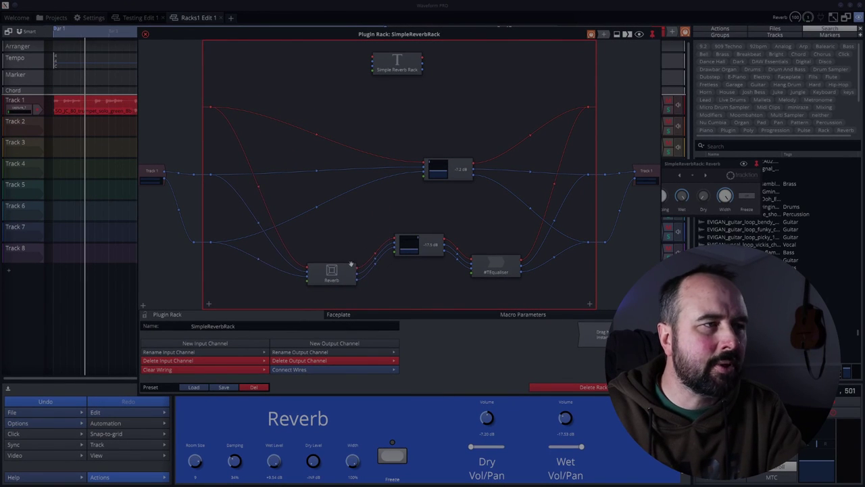
pyautogui.moveTo(427, 244); pyautogui.dragTo(433, 269)
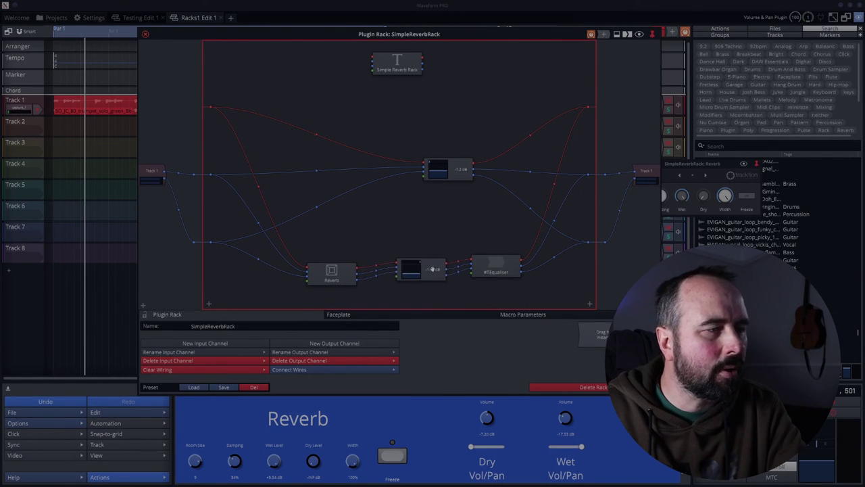